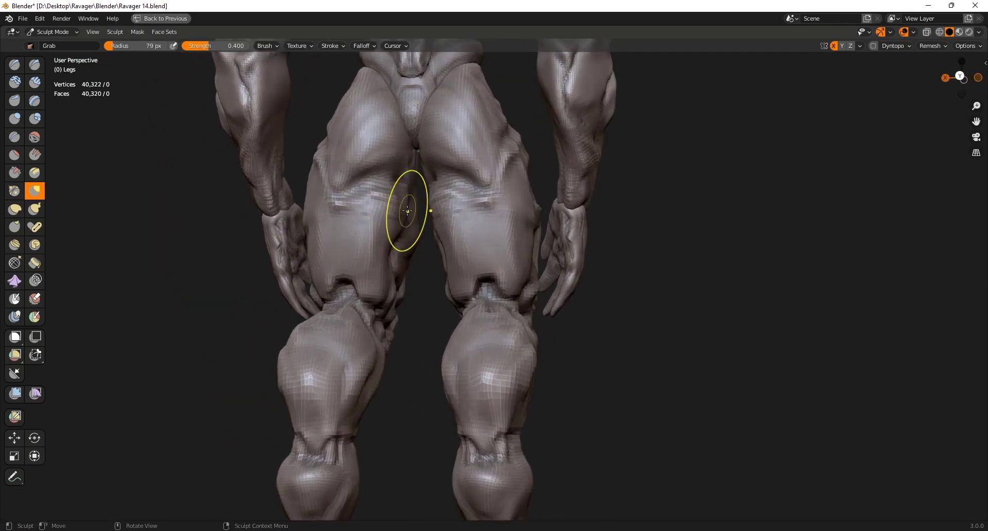
# Reshape the back of the thighs with Grab and cut a crease beneath the buttock with Draw Sharp
pyautogui.moveTo(467, 189)
pyautogui.mouseDown(button='middle')
pyautogui.moveTo(321, 281)
pyautogui.moveTo(353, 287)
pyautogui.mouseUp(button='middle')
pyautogui.press('g')
pyautogui.keyDown('shift'); pyautogui.moveTo(348, 233); pyautogui.dragTo(312, 287, button='middle'); pyautogui.keyUp('shift')
pyautogui.moveTo(300, 250); pyautogui.dragTo(402, 250, button='middle')
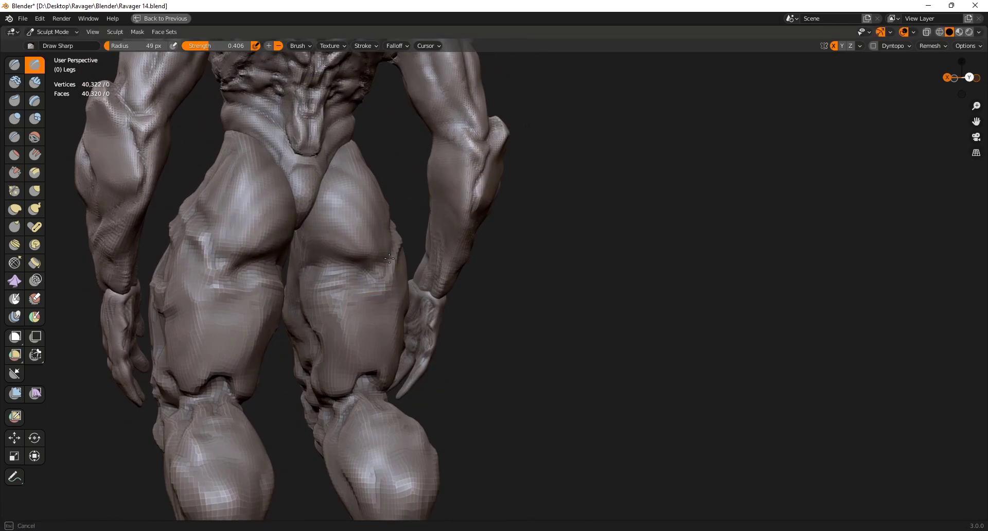
pyautogui.moveTo(388, 268); pyautogui.dragTo(378, 281)
pyautogui.moveTo(458, 272)
pyautogui.mouseDown(button='middle')
pyautogui.moveTo(415, 284)
pyautogui.moveTo(424, 286)
pyautogui.mouseUp(button='middle')
pyautogui.moveTo(438, 287); pyautogui.dragTo(489, 289, button='middle')
pyautogui.keyDown('shift'); pyautogui.moveTo(438, 330); pyautogui.dragTo(431, 290, button='middle'); pyautogui.keyUp('shift')
pyautogui.moveTo(428, 290)
pyautogui.mouseDown(button='middle')
pyautogui.moveTo(400, 289)
pyautogui.moveTo(419, 296)
pyautogui.mouseUp(button='middle')
pyautogui.scroll(-2, 514, 334)
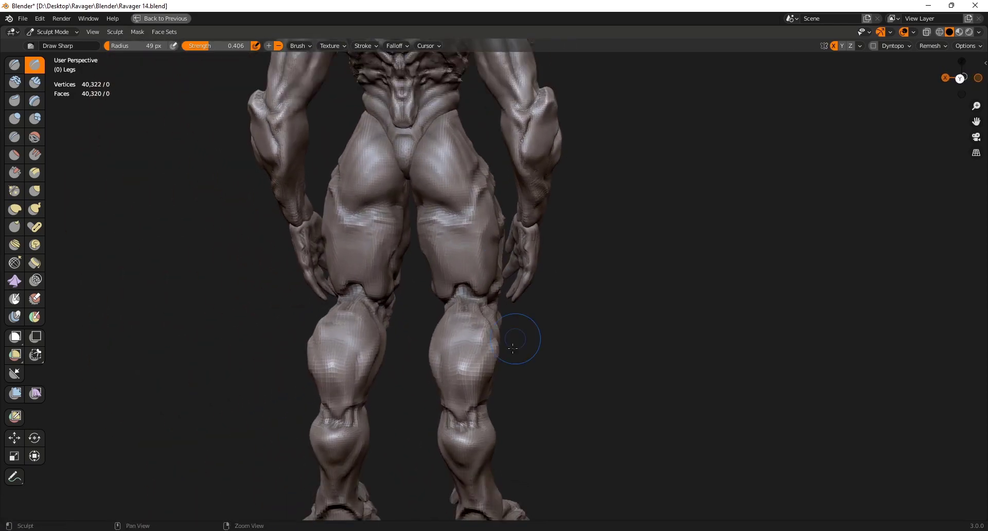
# Adjust the upper calf behind the knee with Grab and carve its crease with Draw Sharp
pyautogui.moveTo(492, 258); pyautogui.dragTo(485, 339, button='middle')
pyautogui.scroll(3, 479, 329)
pyautogui.moveTo(458, 288)
pyautogui.mouseDown(button='middle')
pyautogui.moveTo(446, 223)
pyautogui.moveTo(441, 287)
pyautogui.mouseUp(button='middle')
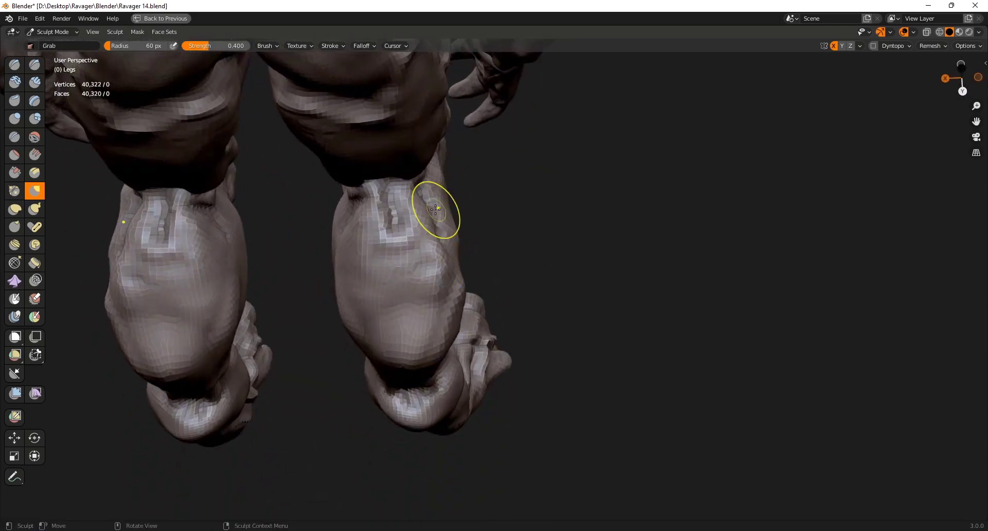
pyautogui.moveTo(465, 235); pyautogui.dragTo(551, 205, button='middle')
pyautogui.press('c')
pyautogui.moveTo(544, 276)
pyautogui.mouseDown(button='middle')
pyautogui.moveTo(600, 315)
pyautogui.moveTo(597, 329)
pyautogui.mouseUp(button='middle')
pyautogui.hotkey('shift', 'x')
pyautogui.moveTo(399, 245); pyautogui.dragTo(396, 223)
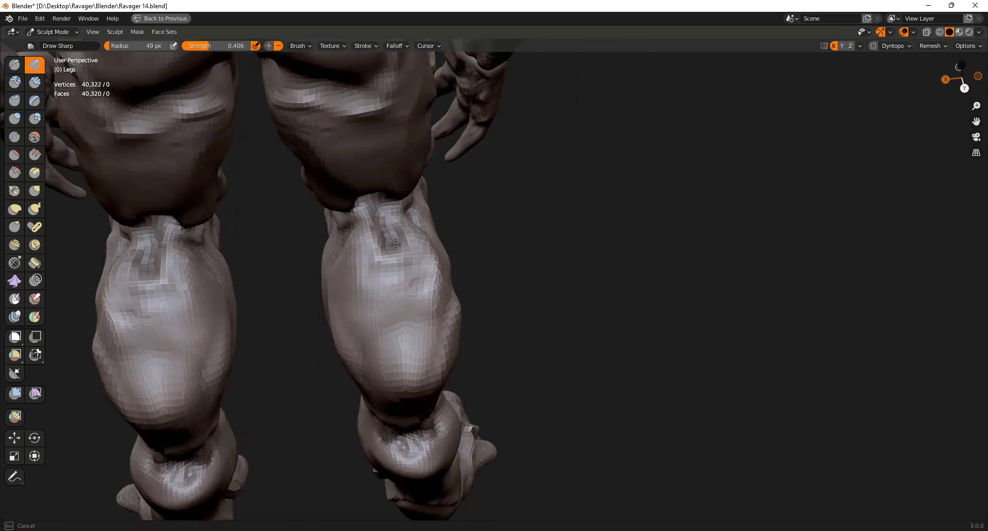
# Refine the outer calf ridge with Grab and Scrape/Peaks, and switch to Draw Sharp
pyautogui.press('g')
pyautogui.moveTo(412, 206)
pyautogui.mouseDown(button='middle')
pyautogui.moveTo(415, 242)
pyautogui.moveTo(431, 259)
pyautogui.mouseUp(button='middle')
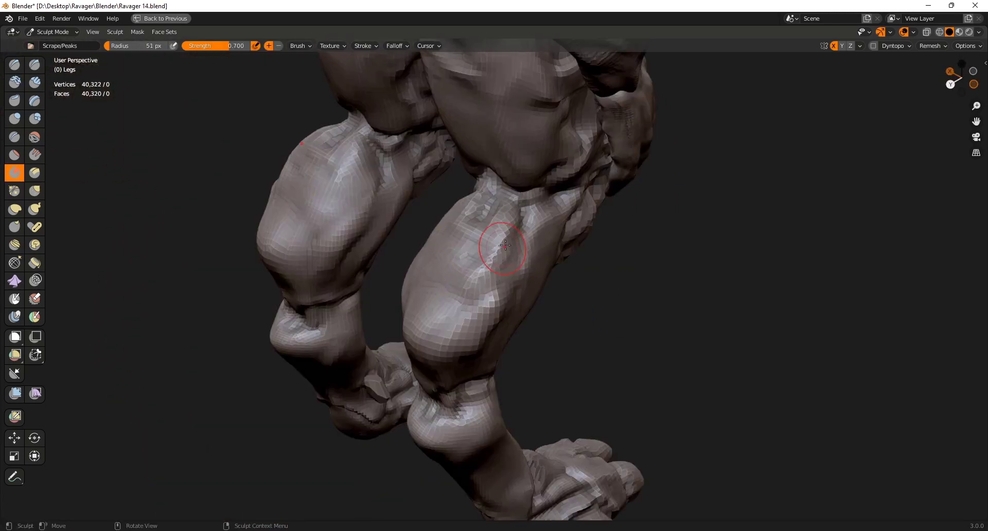
pyautogui.moveTo(505, 244); pyautogui.dragTo(371, 335, button='middle')
pyautogui.scroll(3, 371, 335)
pyautogui.click(35, 65)
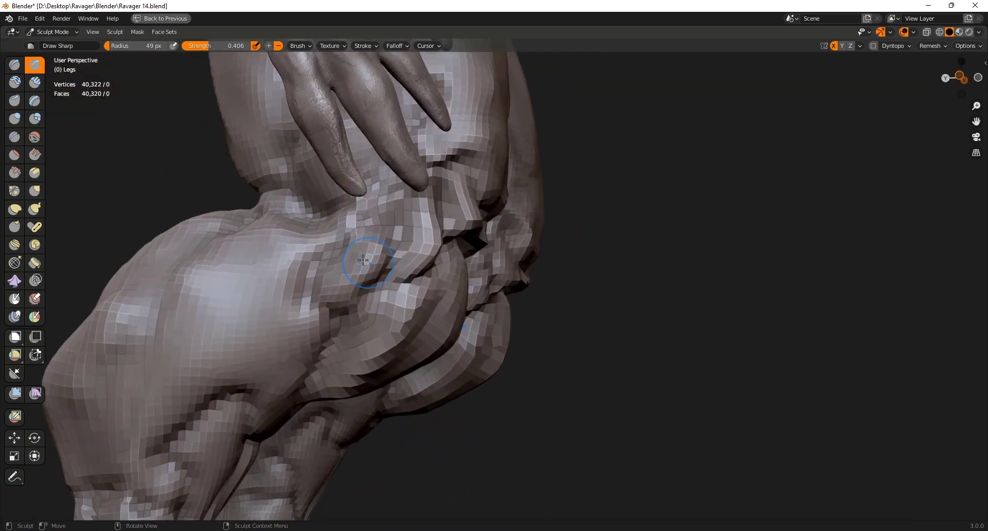
# Toggle the automatic Depth option in the navigation preferences and close the preferences
pyautogui.moveTo(364, 260); pyautogui.dragTo(425, 278, button='middle')
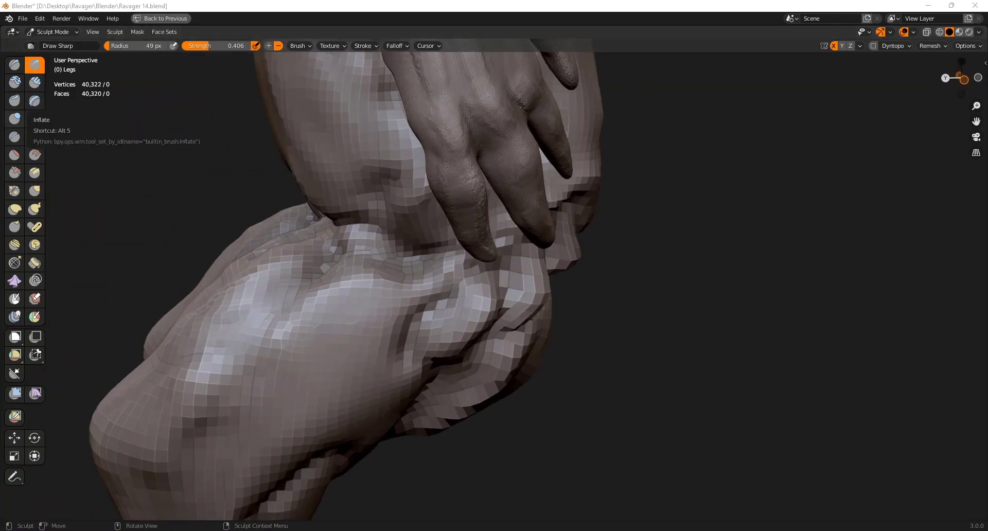
pyautogui.moveTo(0, 170); pyautogui.dragTo(647, 210)
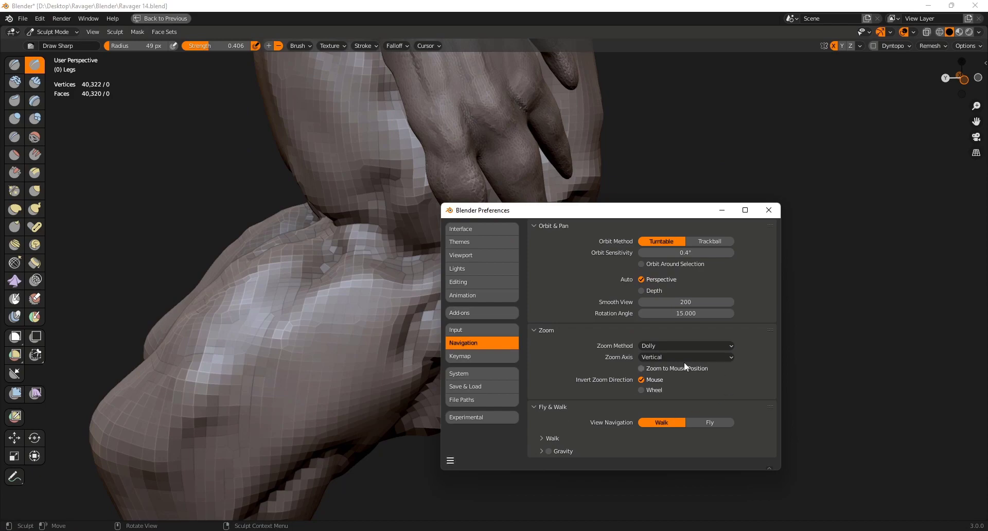
pyautogui.click(666, 294)
pyautogui.click(769, 210)
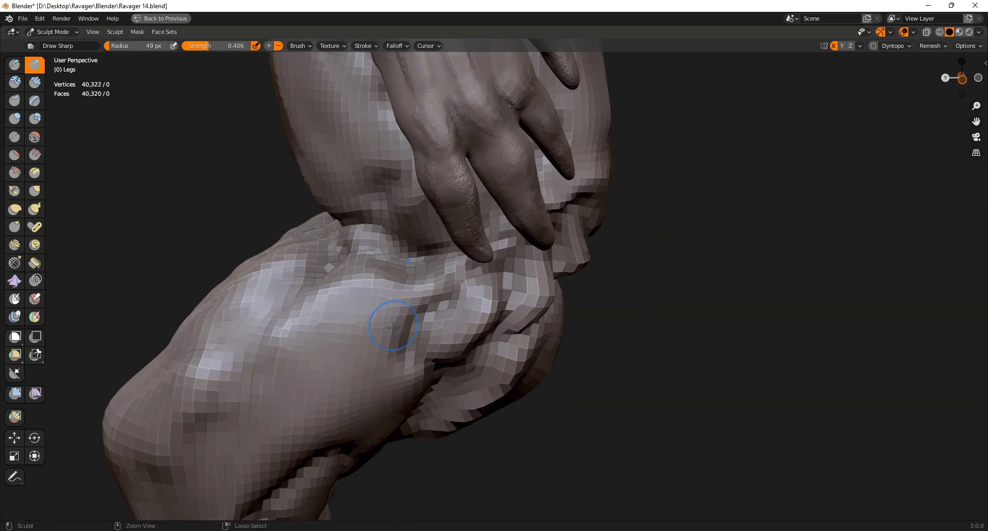
# Refine the side of the knee and calf with Grab, and define the calf's lower edge with Draw Sharp
pyautogui.keyDown('shift'); pyautogui.moveTo(396, 326); pyautogui.dragTo(518, 122, button='right'); pyautogui.keyUp('shift')
pyautogui.moveTo(518, 121); pyautogui.dragTo(459, 364, button='middle')
pyautogui.scroll(5, 458, 364)
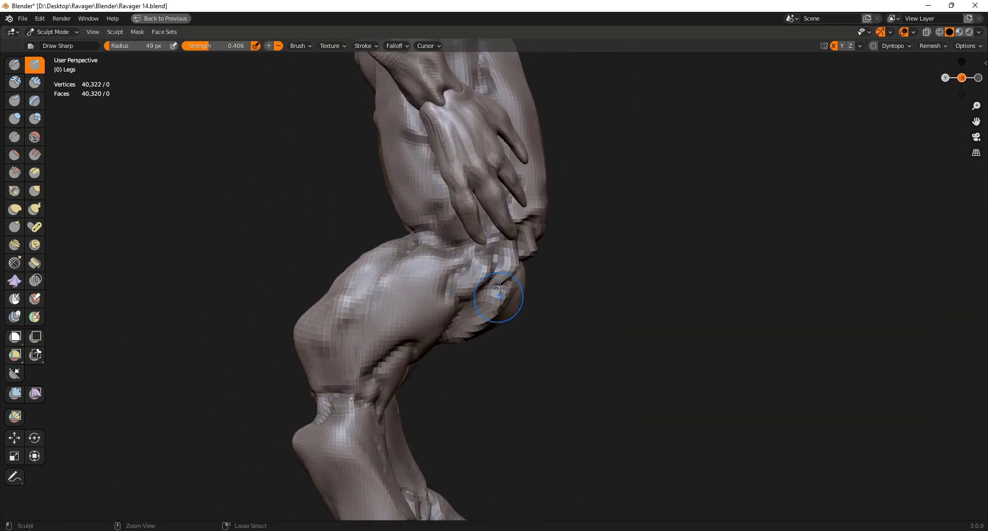
pyautogui.moveTo(496, 287); pyautogui.dragTo(510, 327, button='middle')
pyautogui.moveTo(509, 327)
pyautogui.mouseDown(button='middle')
pyautogui.moveTo(547, 326)
pyautogui.moveTo(490, 289)
pyautogui.moveTo(476, 335)
pyautogui.moveTo(484, 357)
pyautogui.moveTo(385, 393)
pyautogui.moveTo(345, 355)
pyautogui.mouseUp(button='middle')
pyautogui.press('g')
pyautogui.moveTo(377, 312)
pyautogui.mouseDown(button='middle')
pyautogui.moveTo(319, 359)
pyautogui.moveTo(356, 363)
pyautogui.moveTo(347, 375)
pyautogui.mouseUp(button='middle')
pyautogui.moveTo(284, 423); pyautogui.dragTo(329, 406, button='middle')
pyautogui.keyDown('ctrl'); pyautogui.moveTo(329, 406); pyautogui.dragTo(370, 437, button='middle'); pyautogui.keyUp('ctrl')
pyautogui.moveTo(561, 370)
pyautogui.mouseDown(button='middle')
pyautogui.moveTo(501, 353)
pyautogui.moveTo(696, 344)
pyautogui.moveTo(581, 334)
pyautogui.mouseUp(button='middle')
pyautogui.press('x')
pyautogui.keyDown('ctrl'); pyautogui.moveTo(394, 312); pyautogui.dragTo(406, 278, button='middle'); pyautogui.keyUp('ctrl')
pyautogui.moveTo(524, 309)
pyautogui.mouseDown(button='middle')
pyautogui.moveTo(411, 311)
pyautogui.moveTo(520, 298)
pyautogui.mouseUp(button='middle')
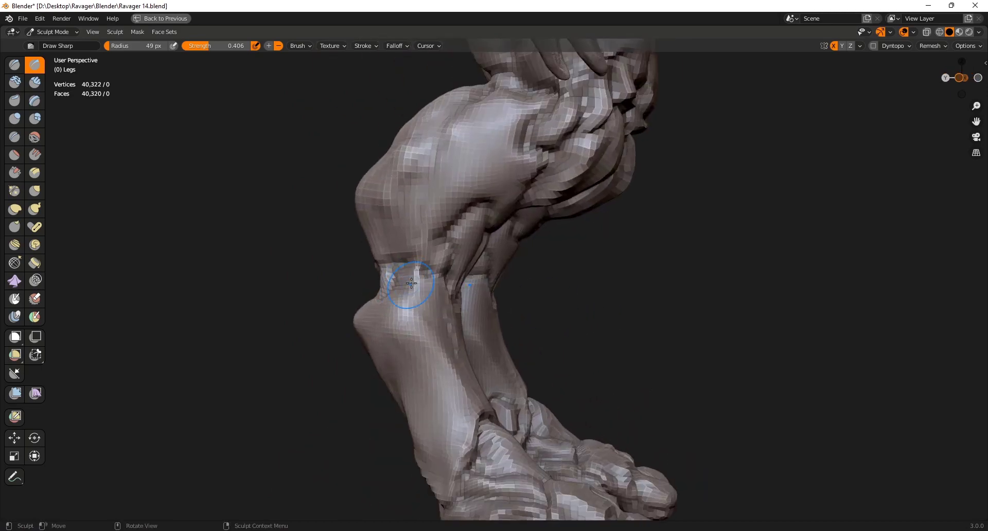
# Carve grooves around the narrow joint just below the calf with Draw Sharp
pyautogui.moveTo(408, 280); pyautogui.dragTo(407, 303, button='middle')
pyautogui.moveTo(401, 274); pyautogui.dragTo(431, 289)
pyautogui.moveTo(404, 280)
pyautogui.mouseDown(button='middle')
pyautogui.moveTo(318, 258)
pyautogui.moveTo(320, 273)
pyautogui.moveTo(362, 270)
pyautogui.mouseUp(button='middle')
pyautogui.moveTo(308, 275)
pyautogui.mouseDown()
pyautogui.moveTo(330, 285)
pyautogui.moveTo(321, 288)
pyautogui.mouseUp()
pyautogui.moveTo(335, 293)
pyautogui.mouseDown(button='middle')
pyautogui.moveTo(342, 273)
pyautogui.moveTo(355, 339)
pyautogui.mouseUp(button='middle')
pyautogui.moveTo(355, 339)
pyautogui.mouseDown(button='middle')
pyautogui.moveTo(284, 340)
pyautogui.moveTo(357, 335)
pyautogui.moveTo(355, 311)
pyautogui.moveTo(319, 305)
pyautogui.moveTo(382, 297)
pyautogui.moveTo(381, 265)
pyautogui.moveTo(240, 293)
pyautogui.mouseUp(button='middle')
pyautogui.moveTo(566, 293); pyautogui.dragTo(541, 295, button='middle')
pyautogui.moveTo(552, 280); pyautogui.dragTo(548, 294)
pyautogui.moveTo(562, 291); pyautogui.dragTo(560, 303, button='middle')
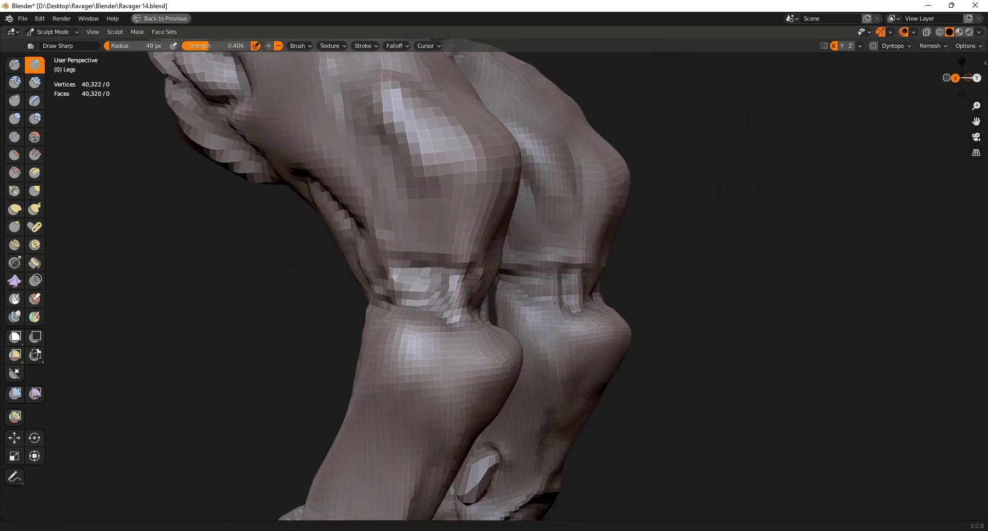
# Carve a recessed tendon groove up the back of the lower calf with Draw Sharp at a 31 px radius
pyautogui.moveTo(615, 277)
pyautogui.mouseDown(button='middle')
pyautogui.moveTo(540, 293)
pyautogui.moveTo(497, 270)
pyautogui.moveTo(516, 293)
pyautogui.moveTo(498, 269)
pyautogui.mouseUp(button='middle')
pyautogui.press('1')
pyautogui.scroll(2, 498, 269)
pyautogui.moveTo(495, 274); pyautogui.dragTo(479, 332)
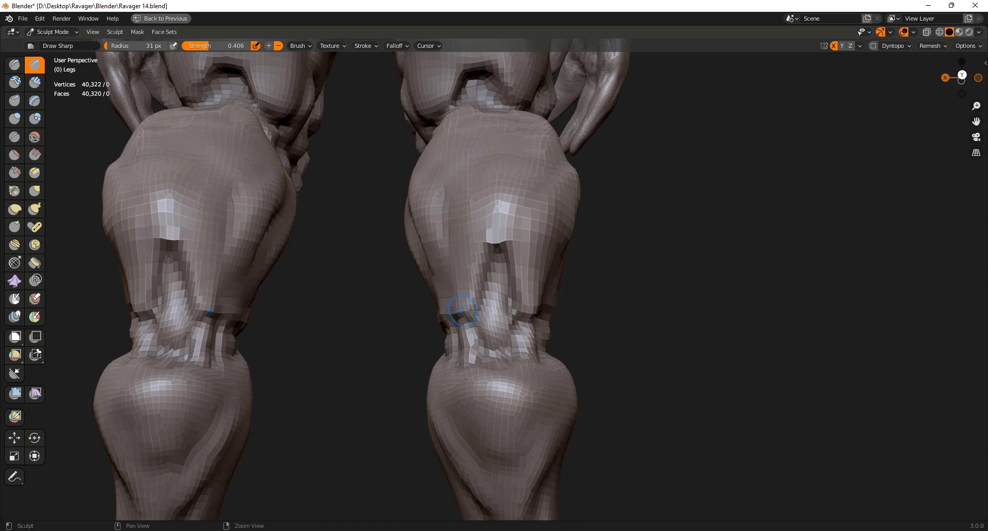
# Build up the tendon inside the rear calf groove with the Draw brush and save the file
pyautogui.scroll(-4, 478, 310)
pyautogui.moveTo(481, 310)
pyautogui.mouseDown(button='middle')
pyautogui.moveTo(618, 311)
pyautogui.moveTo(403, 333)
pyautogui.moveTo(419, 312)
pyautogui.moveTo(418, 282)
pyautogui.mouseUp(button='middle')
pyautogui.scroll(4, 427, 337)
pyautogui.press('x')
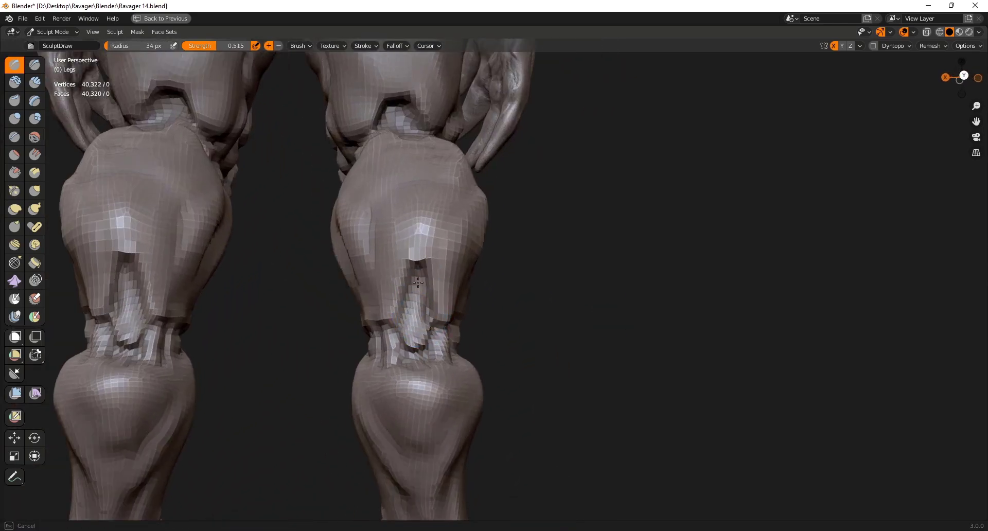
pyautogui.moveTo(427, 330); pyautogui.dragTo(395, 325, button='middle')
pyautogui.moveTo(419, 301); pyautogui.dragTo(422, 323)
pyautogui.moveTo(422, 319)
pyautogui.mouseDown(button='middle')
pyautogui.moveTo(535, 324)
pyautogui.moveTo(442, 355)
pyautogui.mouseUp(button='middle')
pyautogui.scroll(-3, 480, 388)
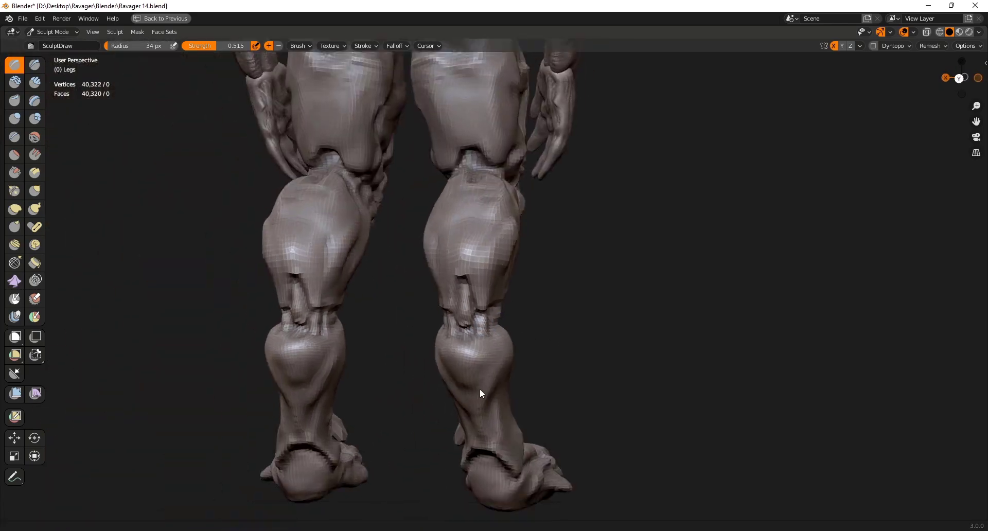
pyautogui.hotkey('ctrl', 's')
# Carve grooves down the back and side of the lower leg above the heel with Draw Sharp
pyautogui.moveTo(480, 388)
pyautogui.mouseDown(button='middle')
pyautogui.moveTo(493, 381)
pyautogui.moveTo(487, 368)
pyautogui.moveTo(463, 383)
pyautogui.mouseUp(button='middle')
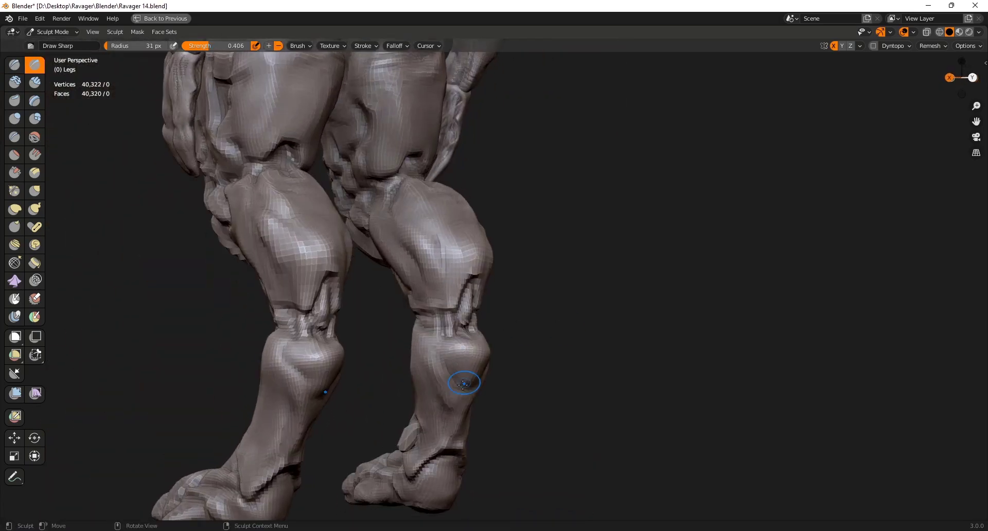
pyautogui.moveTo(448, 351)
pyautogui.mouseDown(button='middle')
pyautogui.moveTo(514, 342)
pyautogui.moveTo(579, 350)
pyautogui.moveTo(443, 345)
pyautogui.mouseUp(button='middle')
pyautogui.keyDown('ctrl'); pyautogui.moveTo(440, 377); pyautogui.dragTo(463, 292, button='middle'); pyautogui.keyUp('ctrl')
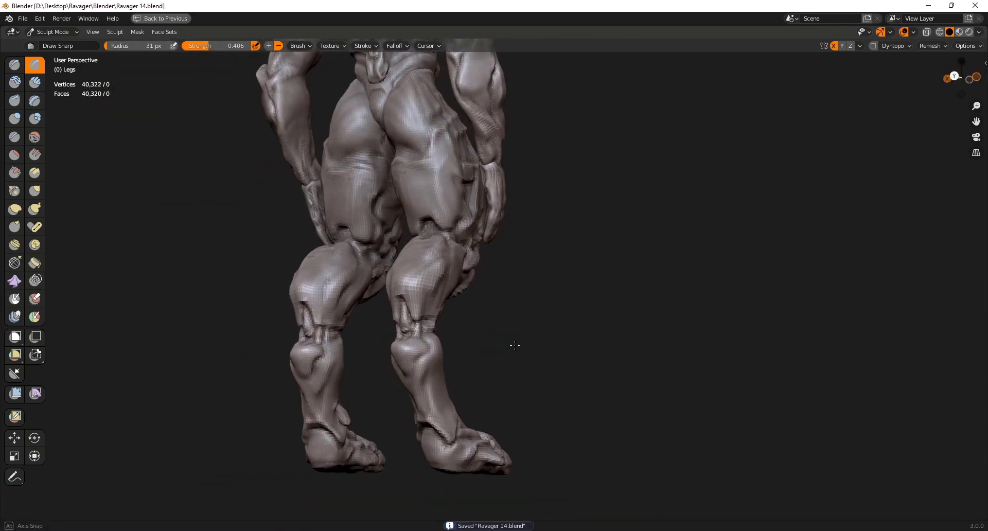
pyautogui.moveTo(523, 334); pyautogui.dragTo(419, 362, button='middle')
pyautogui.moveTo(482, 381)
pyautogui.mouseDown(button='middle')
pyautogui.moveTo(546, 390)
pyautogui.moveTo(445, 381)
pyautogui.moveTo(440, 396)
pyautogui.moveTo(539, 376)
pyautogui.moveTo(502, 423)
pyautogui.moveTo(458, 308)
pyautogui.mouseUp(button='middle')
pyautogui.hotkey('shift', 't')
pyautogui.press('g')
pyautogui.press('x')
pyautogui.scroll(2, 458, 309)
pyautogui.moveTo(451, 296); pyautogui.dragTo(464, 307)
pyautogui.scroll(-3, 505, 302)
pyautogui.moveTo(505, 302); pyautogui.dragTo(492, 313, button='middle')
pyautogui.scroll(5, 463, 329)
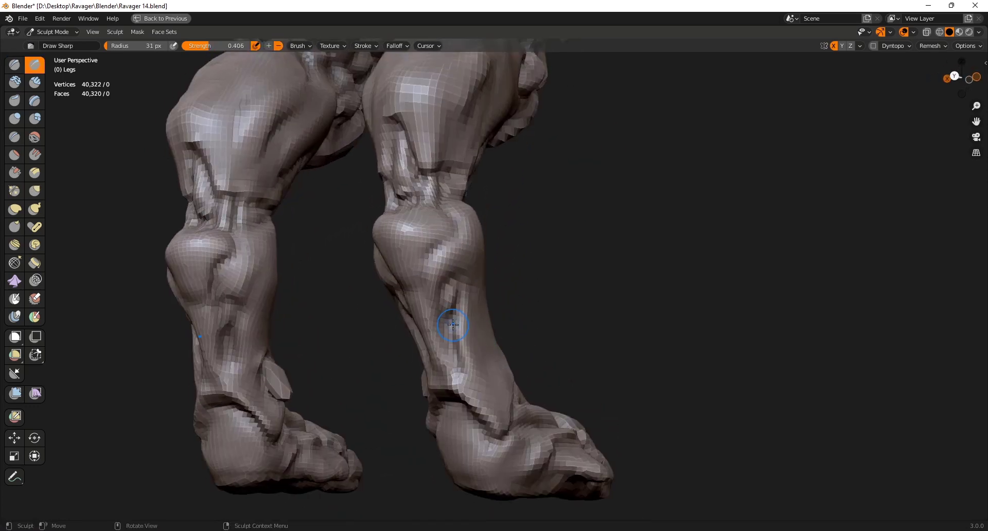
# Deepen the grooves on both sides of the tendon above the heel with Draw Sharp
pyautogui.moveTo(456, 351)
pyautogui.mouseDown(button='middle')
pyautogui.moveTo(402, 322)
pyautogui.moveTo(355, 347)
pyautogui.mouseUp(button='middle')
pyautogui.press('x')
pyautogui.moveTo(464, 320); pyautogui.dragTo(465, 344)
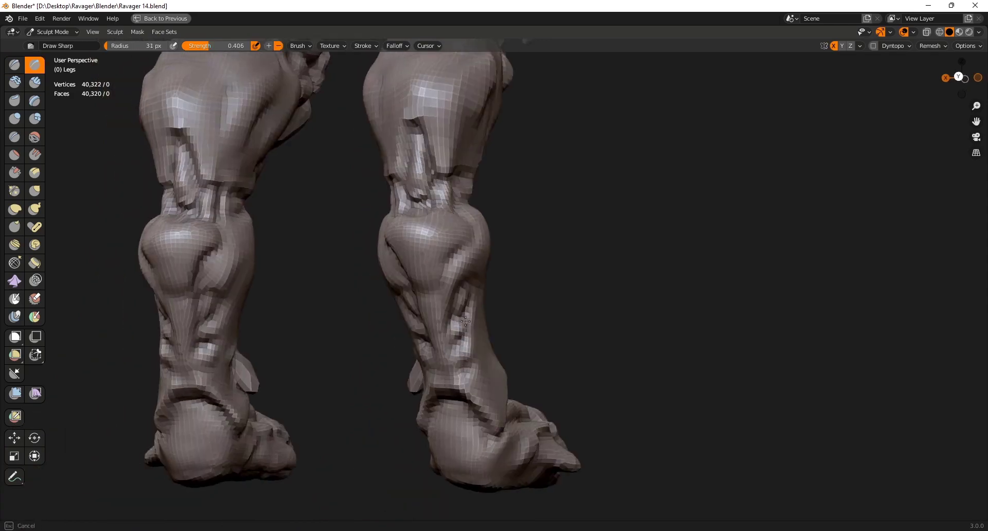
pyautogui.moveTo(466, 344); pyautogui.dragTo(439, 334, button='middle')
pyautogui.moveTo(461, 335); pyautogui.dragTo(466, 364)
pyautogui.moveTo(360, 355); pyautogui.dragTo(452, 355, button='middle')
pyautogui.moveTo(413, 309); pyautogui.dragTo(410, 330)
pyautogui.moveTo(385, 335); pyautogui.dragTo(413, 337, button='middle')
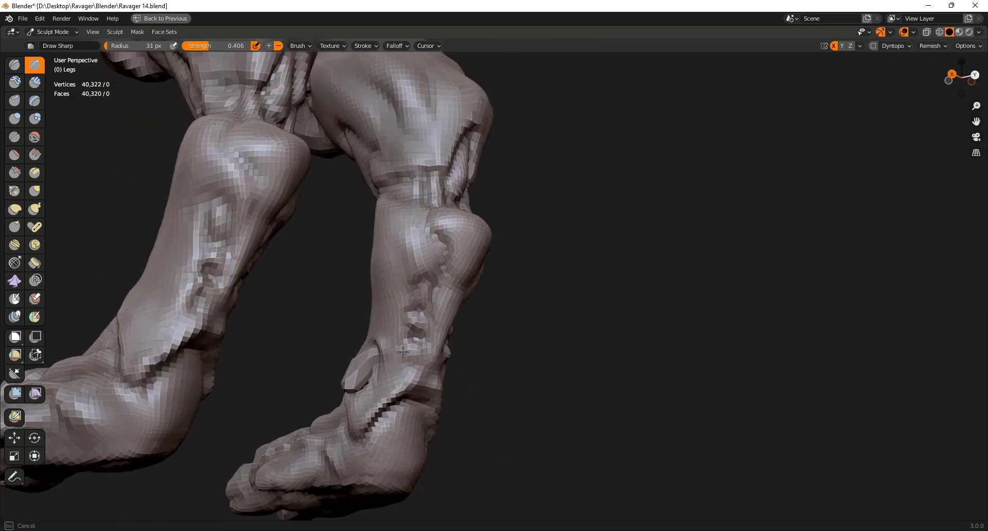
pyautogui.moveTo(403, 352); pyautogui.dragTo(411, 362)
# Cut creases around the ankle just above the heel with Draw Sharp and save the file
pyautogui.scroll(-8, 493, 257)
pyautogui.moveTo(550, 196)
pyautogui.mouseDown(button='middle')
pyautogui.moveTo(511, 185)
pyautogui.moveTo(514, 268)
pyautogui.mouseUp(button='middle')
pyautogui.moveTo(607, 361)
pyautogui.mouseDown(button='middle')
pyautogui.moveTo(538, 390)
pyautogui.moveTo(607, 381)
pyautogui.moveTo(483, 402)
pyautogui.moveTo(545, 370)
pyautogui.mouseUp(button='middle')
pyautogui.moveTo(643, 386)
pyautogui.mouseDown(button='middle')
pyautogui.moveTo(595, 388)
pyautogui.moveTo(624, 375)
pyautogui.moveTo(612, 339)
pyautogui.mouseUp(button='middle')
pyautogui.moveTo(625, 375)
pyautogui.mouseDown(button='middle')
pyautogui.moveTo(579, 378)
pyautogui.moveTo(587, 345)
pyautogui.mouseUp(button='middle')
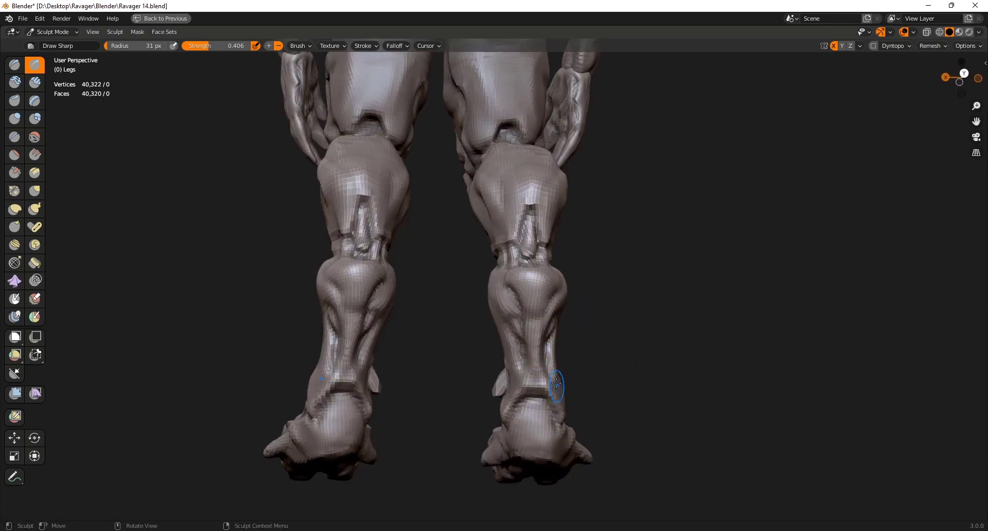
pyautogui.press('x')
pyautogui.moveTo(556, 384); pyautogui.dragTo(529, 356, button='middle')
pyautogui.moveTo(516, 367); pyautogui.dragTo(532, 356)
pyautogui.moveTo(592, 365); pyautogui.dragTo(540, 363, button='middle')
pyautogui.moveTo(550, 356); pyautogui.dragTo(541, 375)
pyautogui.moveTo(541, 368); pyautogui.dragTo(597, 372, button='middle')
pyautogui.moveTo(535, 367); pyautogui.dragTo(521, 374)
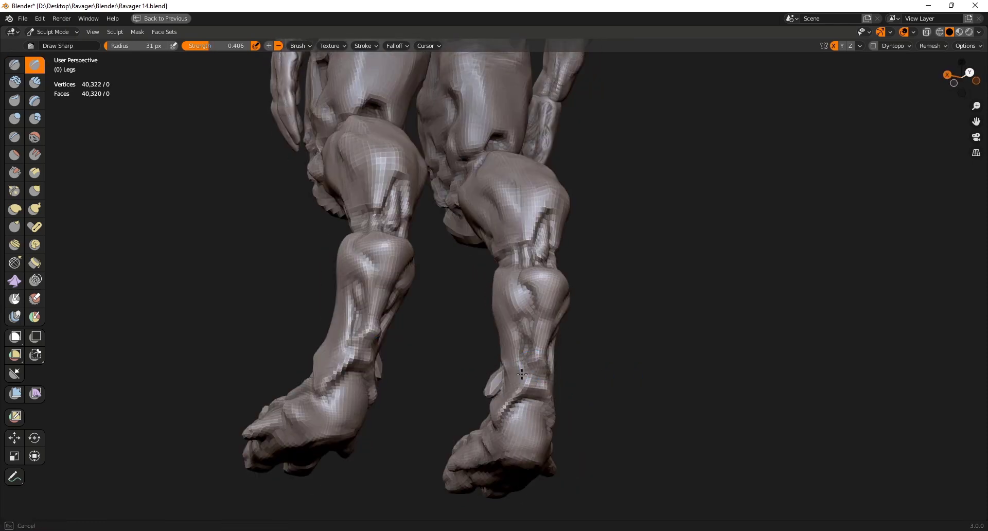
pyautogui.moveTo(549, 369)
pyautogui.mouseDown(button='middle')
pyautogui.moveTo(561, 386)
pyautogui.moveTo(643, 386)
pyautogui.moveTo(579, 408)
pyautogui.moveTo(617, 412)
pyautogui.mouseUp(button='middle')
pyautogui.hotkey('ctrl', 's')
# Refine the back of the calves with Grab and Draw Sharp
pyautogui.scroll(-4, 612, 401)
pyautogui.moveTo(574, 318); pyautogui.dragTo(564, 364, button='middle')
pyautogui.scroll(4, 564, 363)
pyautogui.press('g')
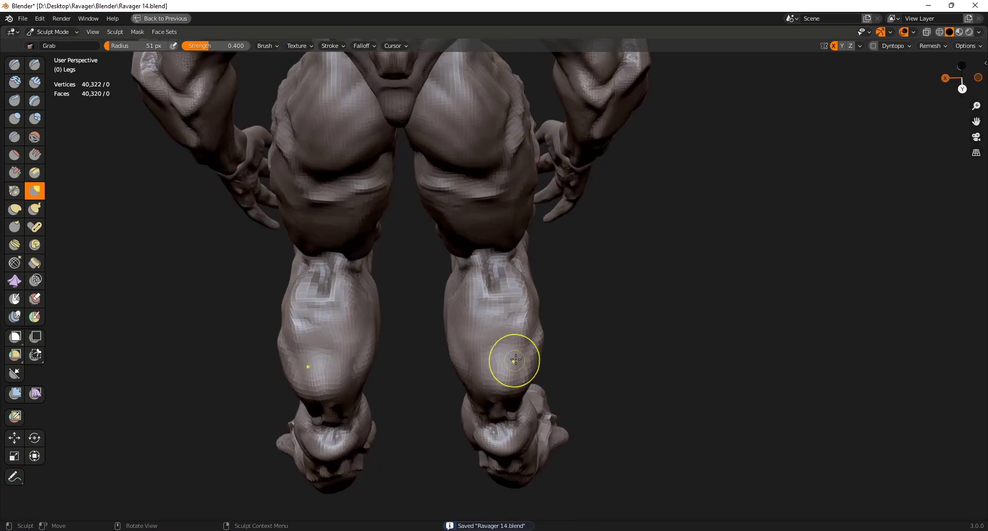
pyautogui.moveTo(532, 327); pyautogui.dragTo(501, 295, button='middle')
pyautogui.press('1')
pyautogui.scroll(-2, 550, 365)
pyautogui.moveTo(549, 365); pyautogui.dragTo(514, 353, button='middle')
pyautogui.scroll(-4, 607, 367)
pyautogui.press('2')
pyautogui.scroll(3, 545, 349)
pyautogui.moveTo(539, 336)
pyautogui.mouseDown()
pyautogui.moveTo(542, 353)
pyautogui.moveTo(517, 371)
pyautogui.mouseUp()
pyautogui.scroll(2, 540, 355)
pyautogui.scroll(-4, 566, 365)
# Refine the side of the calf with Draw Sharp and the Draw brush, and save the file
pyautogui.moveTo(667, 386)
pyautogui.mouseDown(button='middle')
pyautogui.moveTo(624, 390)
pyautogui.moveTo(662, 386)
pyautogui.moveTo(552, 351)
pyautogui.mouseUp(button='middle')
pyautogui.press('1')
pyautogui.scroll(3, 614, 387)
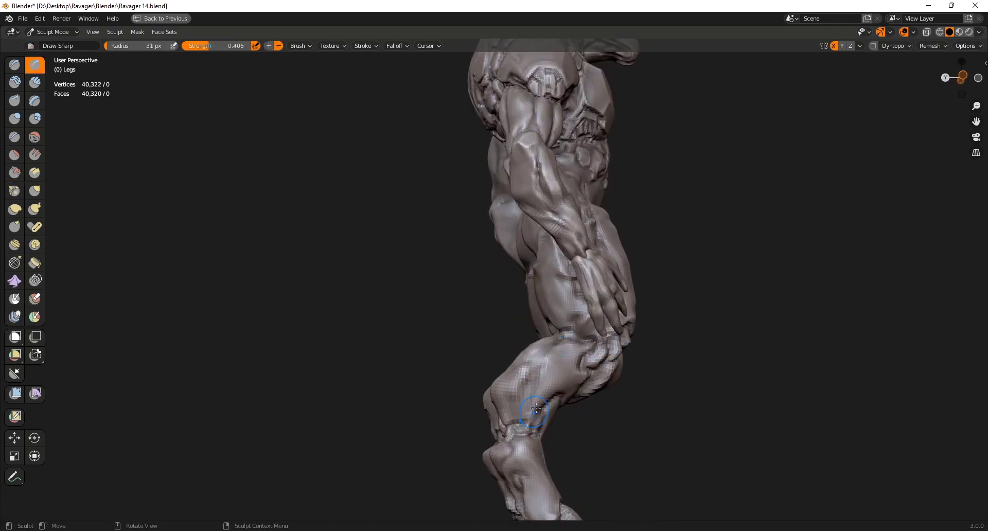
pyautogui.scroll(-4, 552, 353)
pyautogui.moveTo(597, 386); pyautogui.dragTo(571, 388, button='middle')
pyautogui.hotkey('ctrl', 's')
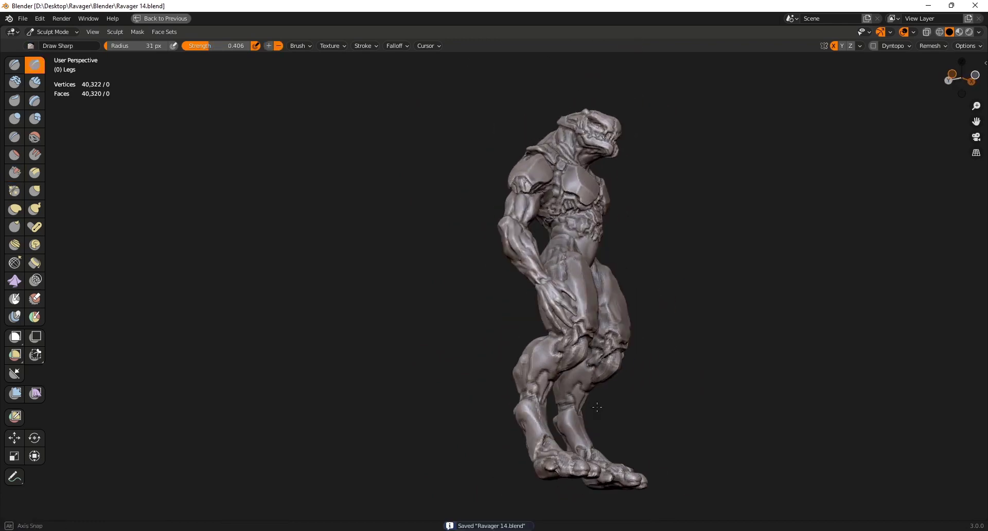
pyautogui.scroll(4, 514, 386)
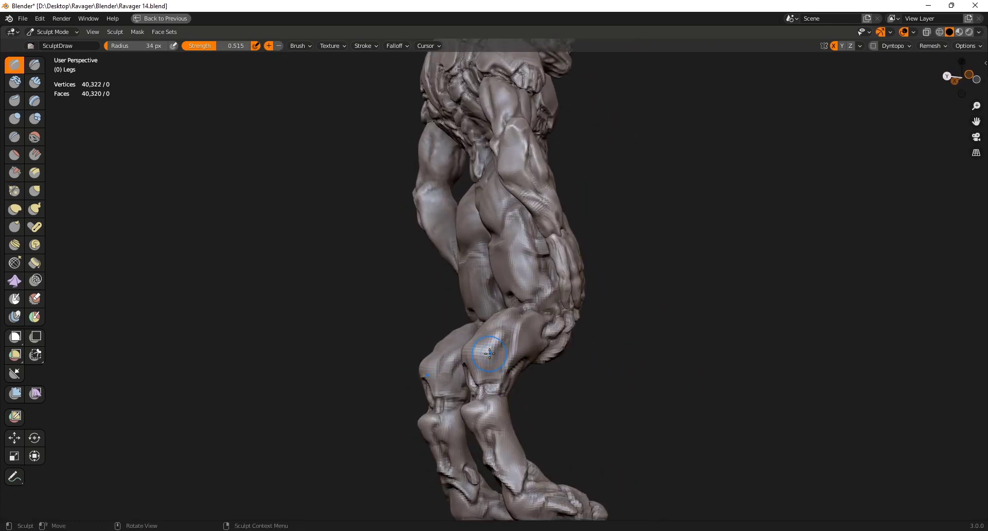
pyautogui.moveTo(490, 352); pyautogui.dragTo(527, 334, button='middle')
pyautogui.hotkey('ctrl', 's')
# Hide the Hands object to expose the outer thigh
pyautogui.scroll(3, 577, 360)
pyautogui.scroll(4, 504, 261)
pyautogui.hotkey('ctrl', 'space')
pyautogui.click(969, 76)
pyautogui.scroll(-3, 607, 289)
pyautogui.scroll(4, 571, 329)
pyautogui.moveTo(607, 318)
pyautogui.mouseDown(button='middle')
pyautogui.moveTo(571, 329)
pyautogui.moveTo(561, 360)
pyautogui.moveTo(520, 373)
pyautogui.moveTo(363, 212)
pyautogui.mouseUp(button='middle')
pyautogui.hotkey('ctrl', 'space')
# Reshape the crease on the outer thigh with Grab and build up the surface beside it with Draw
pyautogui.press('g')
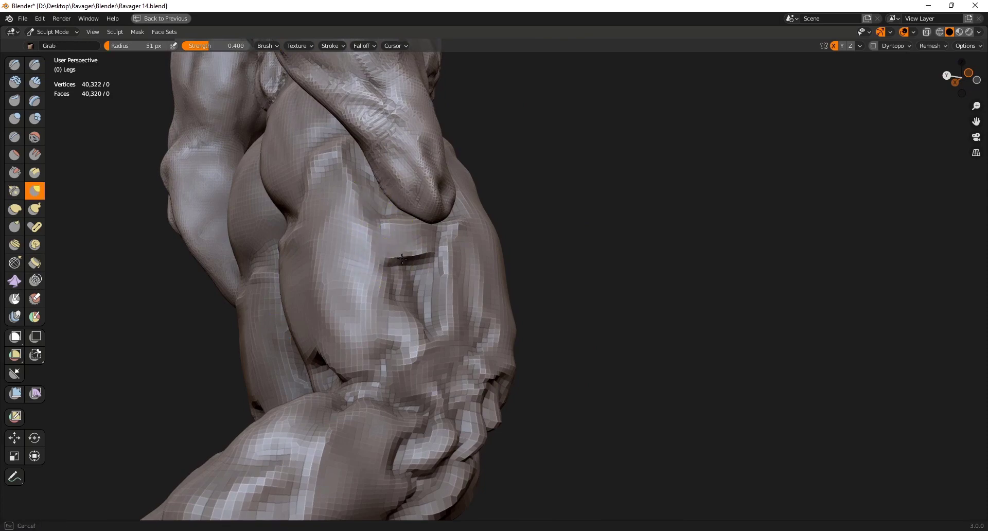
pyautogui.moveTo(402, 259); pyautogui.dragTo(403, 256)
pyautogui.moveTo(489, 247)
pyautogui.mouseDown(button='middle')
pyautogui.moveTo(439, 239)
pyautogui.moveTo(483, 242)
pyautogui.mouseUp(button='middle')
pyautogui.press('x')
pyautogui.moveTo(452, 239); pyautogui.dragTo(434, 246)
pyautogui.moveTo(437, 335); pyautogui.dragTo(478, 360, button='middle')
pyautogui.scroll(-3, 489, 360)
# Carve the outer thigh just above the knee with Draw Sharp and save the file
pyautogui.moveTo(540, 360)
pyautogui.mouseDown(button='middle')
pyautogui.moveTo(464, 387)
pyautogui.moveTo(496, 381)
pyautogui.mouseUp(button='middle')
pyautogui.press('d')
pyautogui.moveTo(428, 358)
pyautogui.mouseDown(button='middle')
pyautogui.moveTo(463, 359)
pyautogui.moveTo(451, 360)
pyautogui.mouseUp(button='middle')
pyautogui.moveTo(424, 347); pyautogui.dragTo(423, 359)
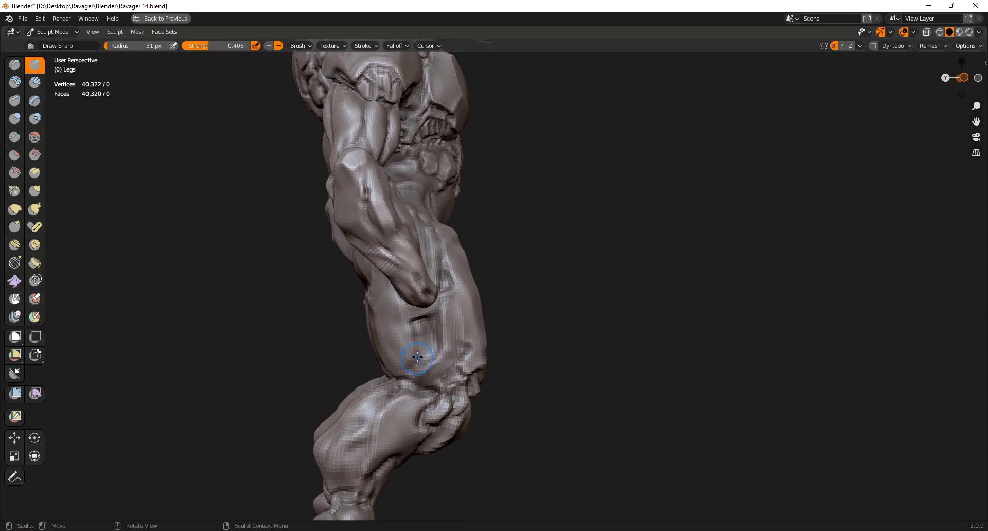
pyautogui.moveTo(415, 365)
pyautogui.mouseDown(button='middle')
pyautogui.moveTo(442, 365)
pyautogui.moveTo(459, 316)
pyautogui.moveTo(420, 312)
pyautogui.moveTo(440, 327)
pyautogui.moveTo(475, 308)
pyautogui.moveTo(434, 329)
pyautogui.moveTo(495, 393)
pyautogui.mouseUp(button='middle')
pyautogui.hotkey('ctrl', 's')
pyautogui.press('d')
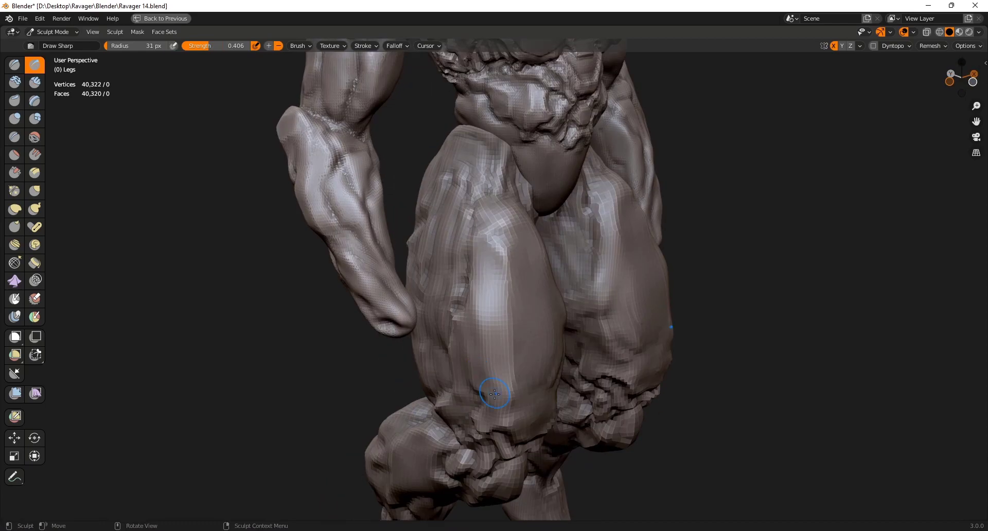
# Build up muscle volume on the outer thigh with the Clay brush
pyautogui.scroll(-5, 495, 393)
pyautogui.moveTo(561, 355); pyautogui.dragTo(466, 344, button='middle')
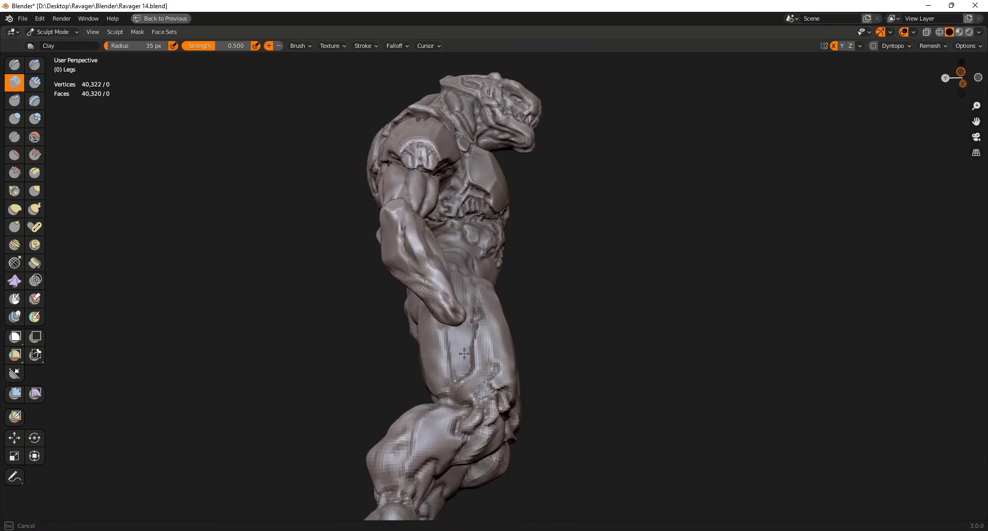
pyautogui.moveTo(464, 354); pyautogui.dragTo(462, 362)
pyautogui.moveTo(465, 354); pyautogui.dragTo(424, 352, button='middle')
pyautogui.moveTo(464, 355); pyautogui.dragTo(454, 380)
pyautogui.moveTo(435, 344); pyautogui.dragTo(472, 339, button='middle')
# Sharpen the outer thigh muscle separations with Draw Sharp and save the file
pyautogui.press('d')
pyautogui.moveTo(455, 380)
pyautogui.mouseDown(button='middle')
pyautogui.moveTo(439, 335)
pyautogui.moveTo(453, 340)
pyautogui.mouseUp(button='middle')
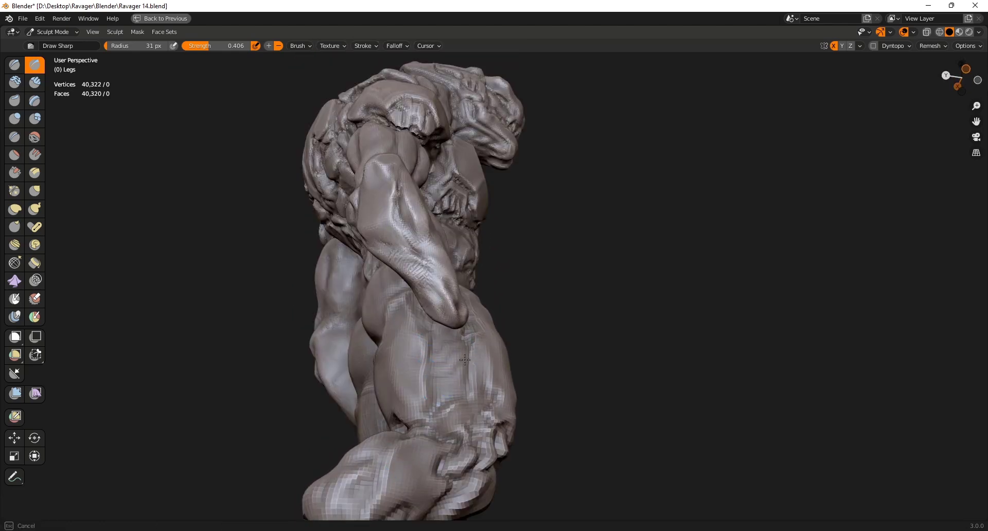
pyautogui.scroll(-5, 465, 359)
pyautogui.moveTo(464, 359)
pyautogui.mouseDown(button='middle')
pyautogui.moveTo(452, 401)
pyautogui.moveTo(518, 330)
pyautogui.moveTo(427, 356)
pyautogui.moveTo(576, 341)
pyautogui.moveTo(585, 387)
pyautogui.moveTo(591, 346)
pyautogui.mouseUp(button='middle')
pyautogui.hotkey('ctrl', 's')
# Unhide the Hands object and bring the front of the thighs into view
pyautogui.hotkey('ctrl', 'space')
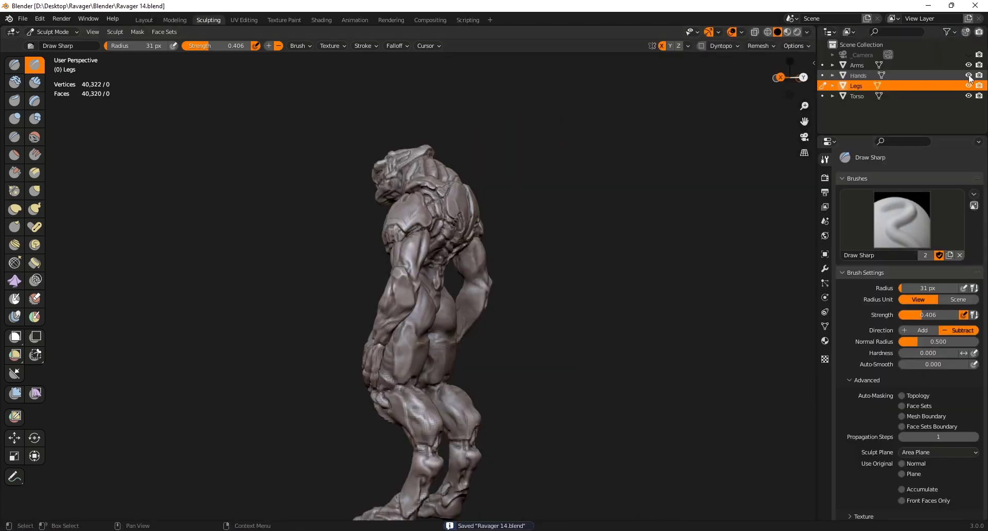
pyautogui.hotkey('ctrl', 'alt', 'space')
pyautogui.moveTo(519, 361)
pyautogui.mouseDown(button='middle')
pyautogui.moveTo(531, 370)
pyautogui.moveTo(535, 335)
pyautogui.moveTo(528, 348)
pyautogui.mouseUp(button='middle')
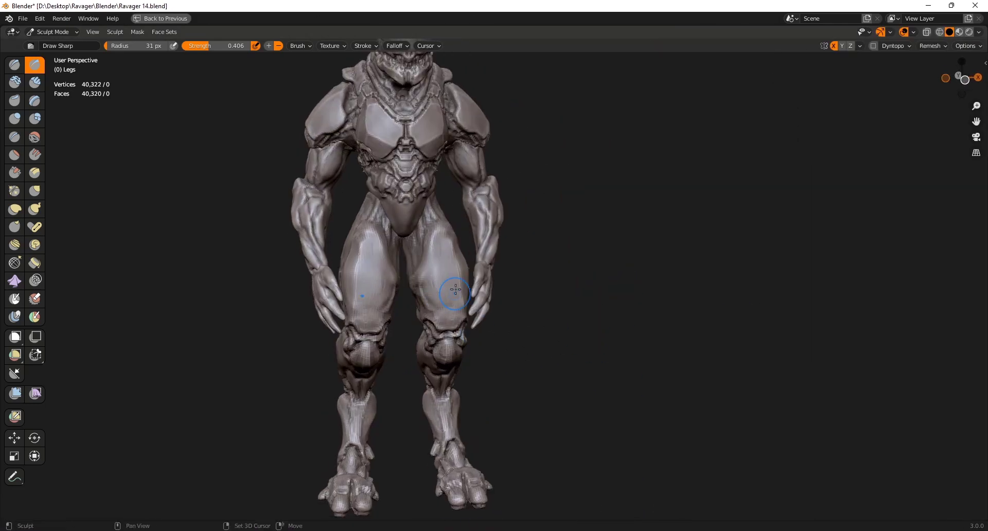
pyautogui.scroll(3, 455, 289)
pyautogui.moveTo(457, 329); pyautogui.dragTo(433, 340, button='middle')
pyautogui.moveTo(496, 324); pyautogui.dragTo(441, 316, button='middle')
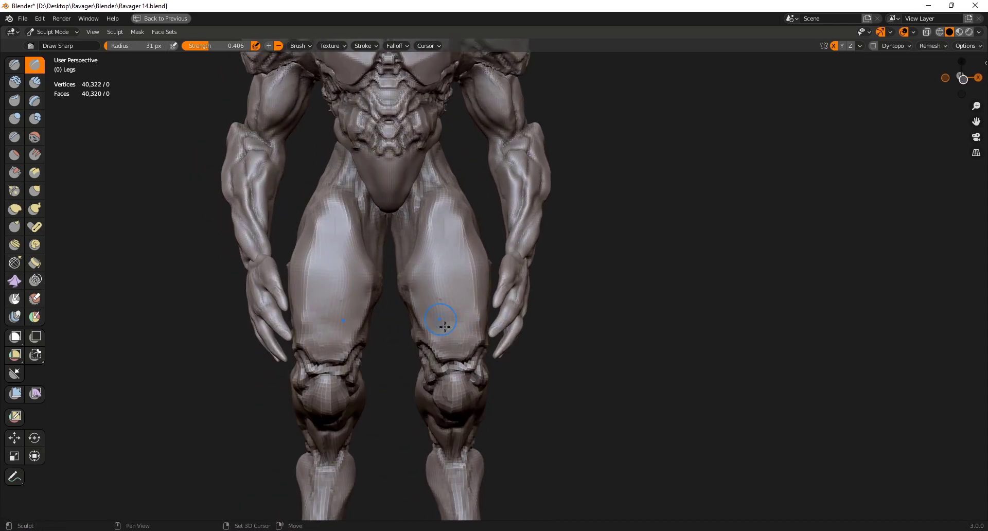
# Flatten the planes on the front of the thighs with the Scrape/Peaks brush and save the file
pyautogui.scroll(-2, 463, 309)
pyautogui.hotkey('ctrl', 's')
pyautogui.scroll(3, 481, 281)
pyautogui.hotkey('shift', 't')
pyautogui.moveTo(502, 279)
pyautogui.mouseDown(button='middle')
pyautogui.moveTo(462, 283)
pyautogui.moveTo(506, 298)
pyautogui.mouseUp(button='middle')
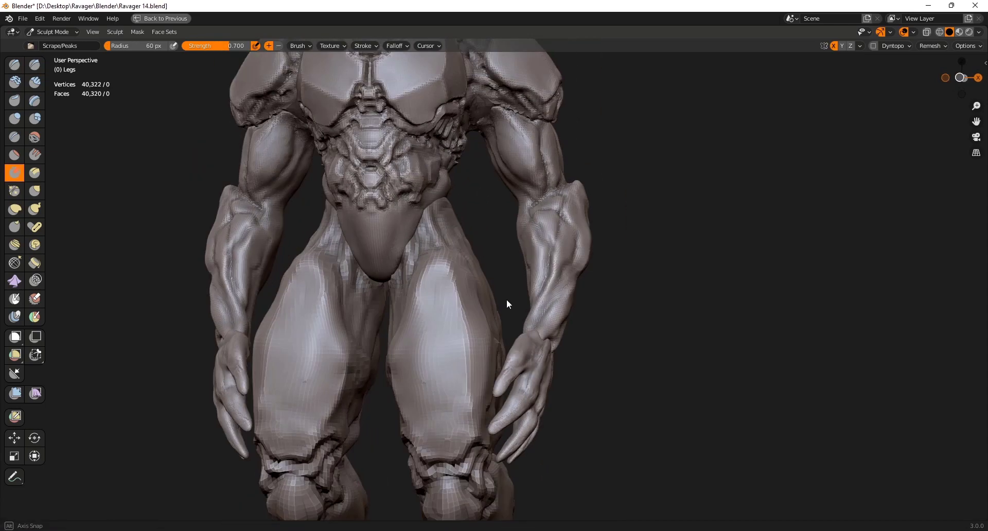
pyautogui.press('1')
pyautogui.moveTo(387, 291); pyautogui.dragTo(420, 289, button='middle')
pyautogui.moveTo(396, 371); pyautogui.dragTo(331, 372, button='middle')
pyautogui.keyDown('ctrl'); pyautogui.moveTo(530, 363); pyautogui.dragTo(453, 278, button='middle'); pyautogui.keyUp('ctrl')
pyautogui.hotkey('ctrl', 's')
# Refine the crease along the outer calf below the knee with Draw Sharp
pyautogui.keyDown('ctrl'); pyautogui.moveTo(484, 196); pyautogui.dragTo(578, 407, button='middle'); pyautogui.keyUp('ctrl')
pyautogui.hotkey('ctrl', 's')
pyautogui.moveTo(578, 391); pyautogui.dragTo(624, 343, button='middle')
pyautogui.keyDown('ctrl'); pyautogui.moveTo(493, 426); pyautogui.dragTo(512, 294, button='middle'); pyautogui.keyUp('ctrl')
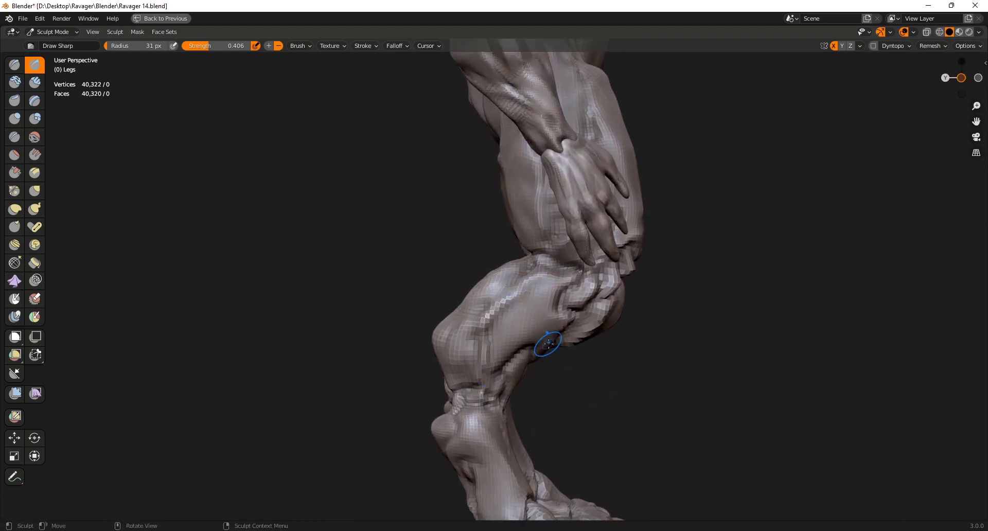
pyautogui.scroll(-6, 569, 393)
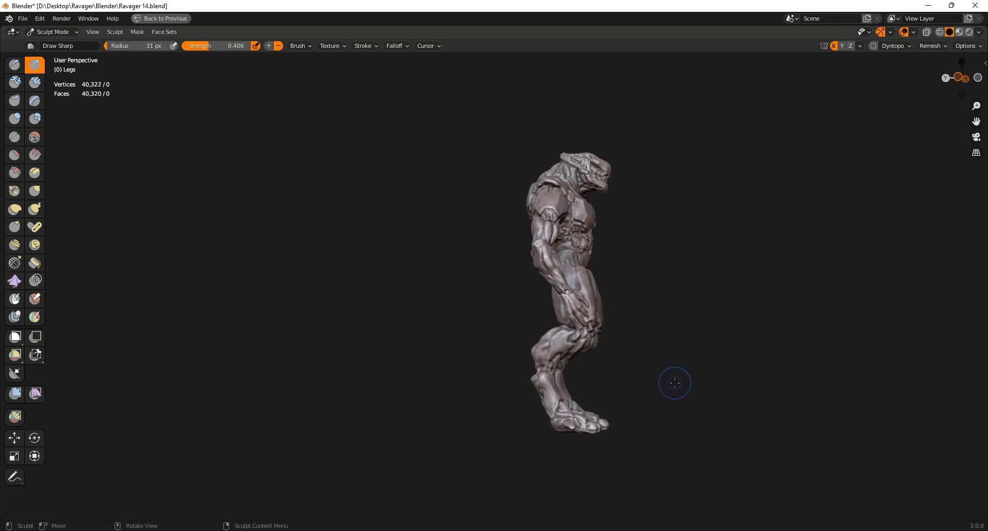
pyautogui.keyDown('ctrl'); pyautogui.moveTo(556, 358); pyautogui.dragTo(596, 380, button='middle'); pyautogui.keyUp('ctrl')
pyautogui.moveTo(554, 352)
pyautogui.keyDown('ctrl'); pyautogui.mouseDown(button='middle')
pyautogui.moveTo(567, 370)
pyautogui.moveTo(509, 349)
pyautogui.mouseUp(button='middle'); pyautogui.keyUp('ctrl')
# Build up the upper outer calf with the clay brush, sharpen it with Draw Sharp, and save the file
pyautogui.press('c')
pyautogui.press('x')
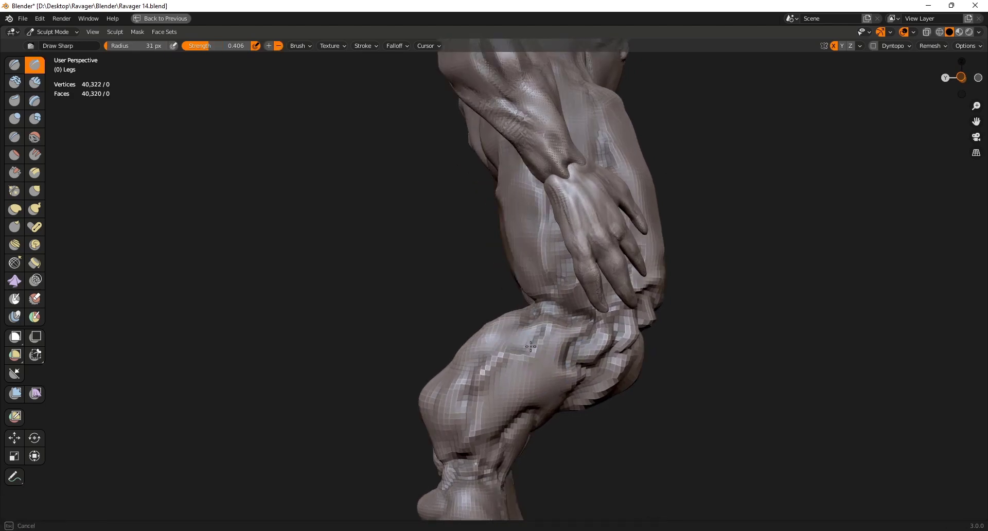
pyautogui.scroll(-5, 664, 342)
pyautogui.scroll(2, 657, 384)
pyautogui.moveTo(585, 378); pyautogui.dragTo(561, 366, button='middle')
pyautogui.moveTo(553, 330); pyautogui.dragTo(545, 340, button='middle')
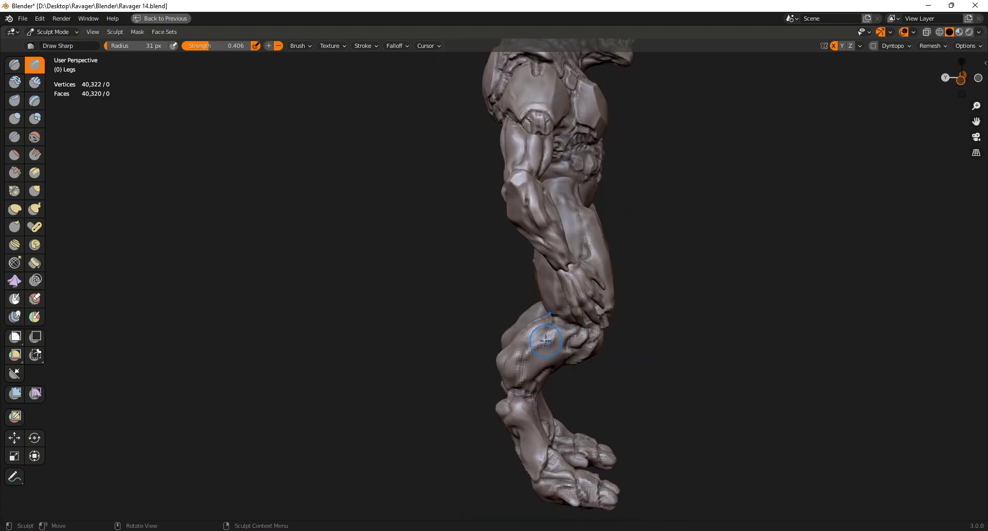
pyautogui.hotkey('ctrl', 's')
# Carve the tendon grooves at the back of the calves with Draw Sharp and save the file
pyautogui.moveTo(669, 384); pyautogui.dragTo(672, 411, button='middle')
pyautogui.moveTo(494, 360); pyautogui.dragTo(581, 378, button='middle')
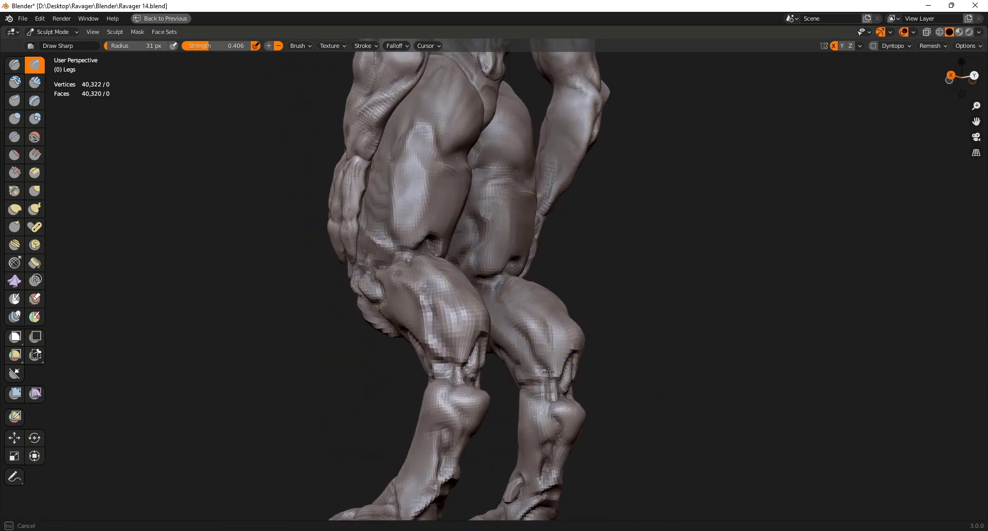
pyautogui.moveTo(586, 386)
pyautogui.mouseDown(button='middle')
pyautogui.moveTo(540, 378)
pyautogui.moveTo(533, 397)
pyautogui.moveTo(561, 397)
pyautogui.moveTo(569, 343)
pyautogui.moveTo(559, 394)
pyautogui.moveTo(595, 363)
pyautogui.moveTo(583, 443)
pyautogui.moveTo(564, 396)
pyautogui.moveTo(531, 380)
pyautogui.moveTo(535, 354)
pyautogui.mouseUp(button='middle')
pyautogui.scroll(1, 573, 360)
pyautogui.hotkey('ctrl', 's')
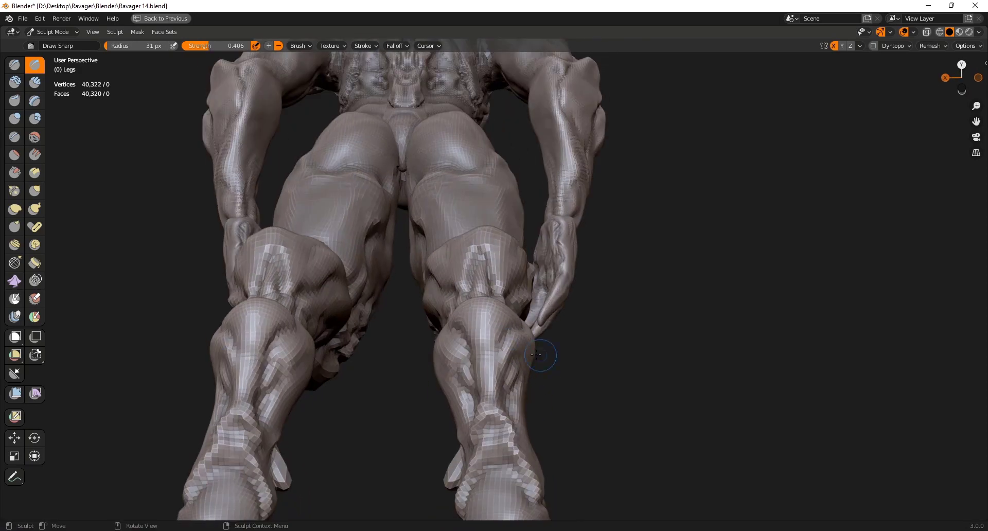
pyautogui.moveTo(503, 387)
pyautogui.mouseDown(button='middle')
pyautogui.moveTo(517, 365)
pyautogui.moveTo(463, 409)
pyautogui.moveTo(526, 419)
pyautogui.moveTo(543, 442)
pyautogui.moveTo(515, 419)
pyautogui.moveTo(502, 423)
pyautogui.mouseUp(button='middle')
pyautogui.scroll(-4, 517, 365)
pyautogui.hotkey('ctrl', 's')
# Shape the tendon at the back of the lower legs above the heels with clay and Draw Sharp, and save the file
pyautogui.press('c')
pyautogui.scroll(4, 512, 417)
pyautogui.press('x')
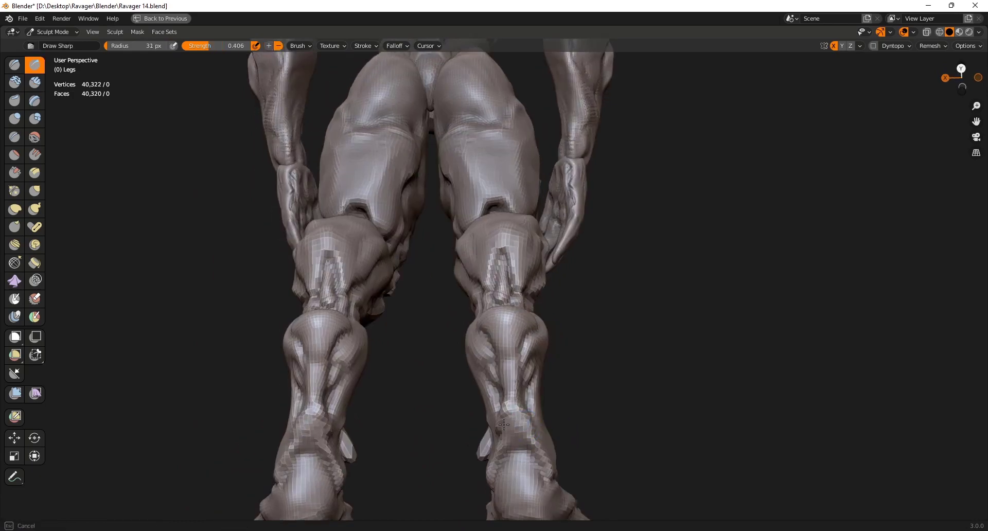
pyautogui.moveTo(530, 419); pyautogui.dragTo(507, 436)
pyautogui.moveTo(506, 436); pyautogui.dragTo(533, 424, button='middle')
pyautogui.moveTo(520, 417); pyautogui.dragTo(501, 441)
pyautogui.moveTo(538, 453)
pyautogui.mouseDown(button='middle')
pyautogui.moveTo(618, 387)
pyautogui.moveTo(543, 407)
pyautogui.moveTo(565, 419)
pyautogui.moveTo(624, 407)
pyautogui.moveTo(595, 335)
pyautogui.moveTo(603, 412)
pyautogui.moveTo(529, 414)
pyautogui.moveTo(542, 379)
pyautogui.moveTo(520, 407)
pyautogui.mouseUp(button='middle')
pyautogui.press('x')
pyautogui.hotkey('ctrl', 's')
# Adjust the silhouette of the calves with the Grab brush at radius 73 px and save the file
pyautogui.scroll(-6, 521, 406)
pyautogui.press('g')
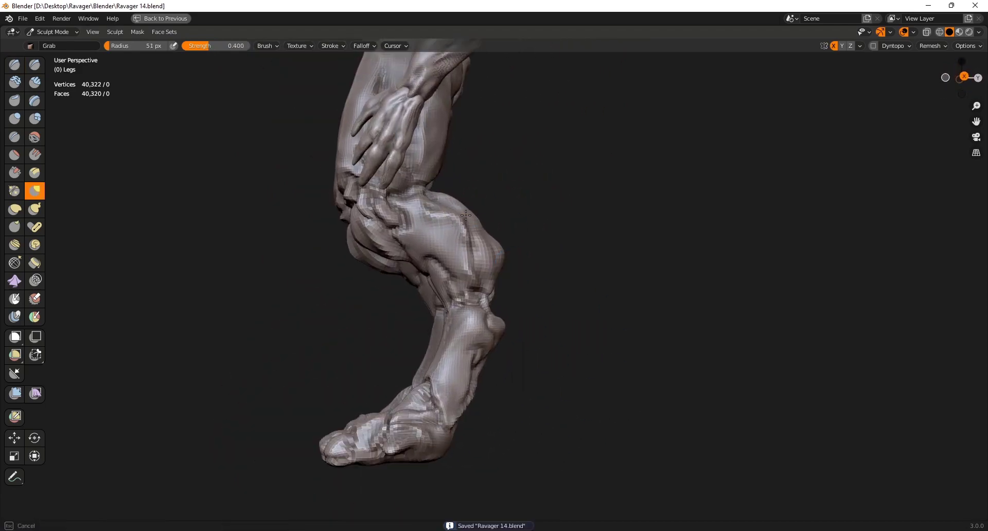
pyautogui.moveTo(525, 339); pyautogui.dragTo(523, 286, button='middle')
pyautogui.scroll(5, 522, 287)
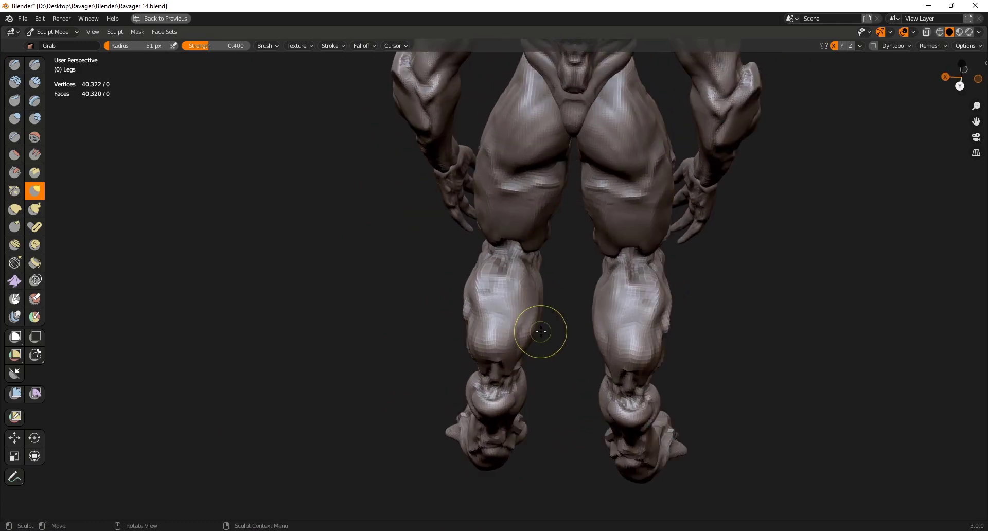
pyautogui.moveTo(528, 335)
pyautogui.mouseDown(button='middle')
pyautogui.moveTo(457, 320)
pyautogui.moveTo(444, 353)
pyautogui.moveTo(407, 361)
pyautogui.moveTo(509, 357)
pyautogui.moveTo(698, 382)
pyautogui.mouseUp(button='middle')
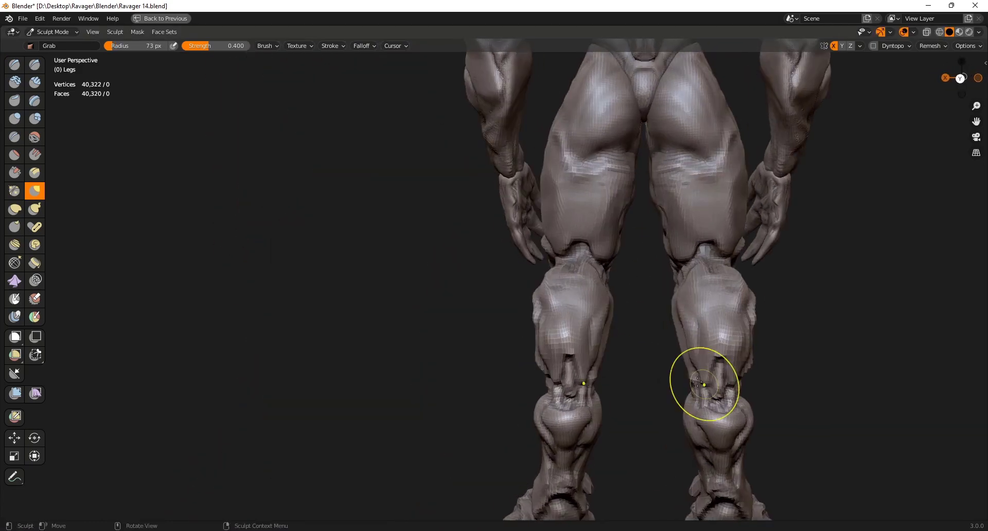
pyautogui.moveTo(608, 366); pyautogui.dragTo(566, 357, button='middle')
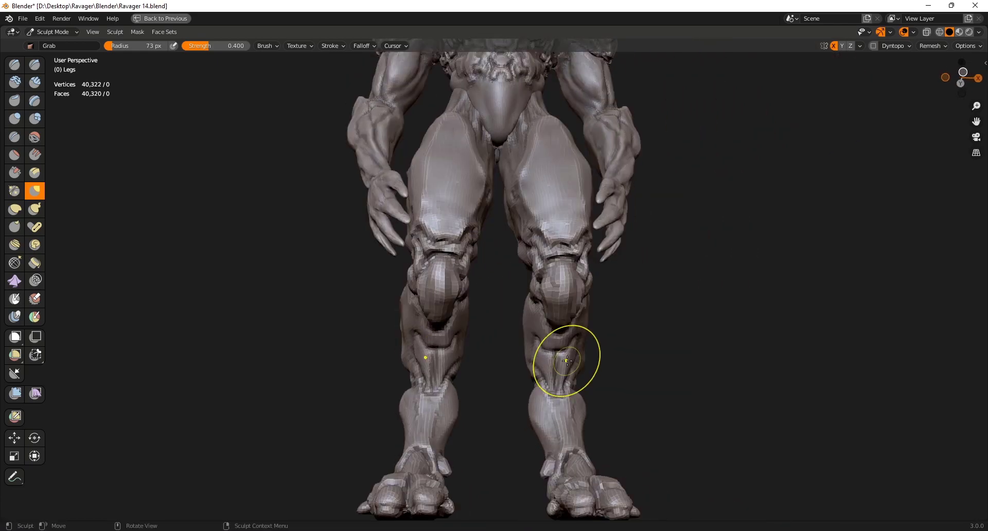
pyautogui.scroll(-2, 598, 327)
pyautogui.hotkey('ctrl', 's')
# Carve the outer hip and upper thigh with Draw Sharp, flatten the surfaces with Scrape/Peaks, and save the file
pyautogui.moveTo(598, 325)
pyautogui.mouseDown(button='middle')
pyautogui.moveTo(589, 399)
pyautogui.moveTo(568, 419)
pyautogui.moveTo(565, 411)
pyautogui.mouseUp(button='middle')
pyautogui.scroll(5, 565, 411)
pyautogui.hotkey('shift', 'x')
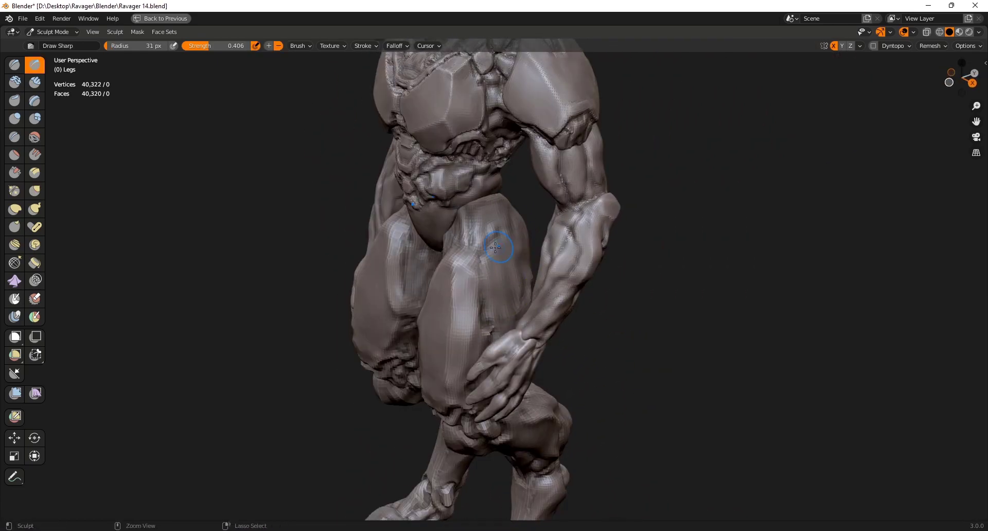
pyautogui.moveTo(530, 253)
pyautogui.mouseDown(button='middle')
pyautogui.moveTo(493, 365)
pyautogui.moveTo(679, 398)
pyautogui.moveTo(497, 345)
pyautogui.moveTo(571, 330)
pyautogui.mouseUp(button='middle')
pyautogui.hotkey('shift', 't')
pyautogui.moveTo(520, 307)
pyautogui.mouseDown(button='middle')
pyautogui.moveTo(550, 320)
pyautogui.moveTo(537, 295)
pyautogui.moveTo(531, 330)
pyautogui.moveTo(540, 317)
pyautogui.moveTo(639, 410)
pyautogui.moveTo(579, 397)
pyautogui.mouseUp(button='middle')
pyautogui.scroll(-5, 540, 316)
pyautogui.moveTo(622, 345); pyautogui.dragTo(630, 363, button='middle')
pyautogui.scroll(2, 647, 365)
pyautogui.hotkey('ctrl', 's')
pyautogui.hotkey('ctrl', 's')
# Cut muscle creases into the outer hip and side of the thigh with Draw Sharp and save the file
pyautogui.scroll(3, 543, 372)
pyautogui.moveTo(504, 396)
pyautogui.mouseDown(button='middle')
pyautogui.moveTo(442, 414)
pyautogui.moveTo(464, 412)
pyautogui.mouseUp(button='middle')
pyautogui.moveTo(507, 323); pyautogui.dragTo(513, 333)
pyautogui.moveTo(522, 368); pyautogui.dragTo(530, 369, button='middle')
pyautogui.moveTo(469, 362); pyautogui.dragTo(466, 360, button='middle')
pyautogui.moveTo(457, 355); pyautogui.dragTo(472, 351)
pyautogui.scroll(-2, 494, 350)
pyautogui.moveTo(525, 355)
pyautogui.mouseDown(button='middle')
pyautogui.moveTo(558, 326)
pyautogui.moveTo(538, 368)
pyautogui.moveTo(571, 358)
pyautogui.moveTo(548, 371)
pyautogui.moveTo(558, 337)
pyautogui.mouseUp(button='middle')
pyautogui.hotkey('ctrl', 's')
# Flatten the front and outer planes of the thigh with Scrape/Peaks
pyautogui.scroll(3, 551, 344)
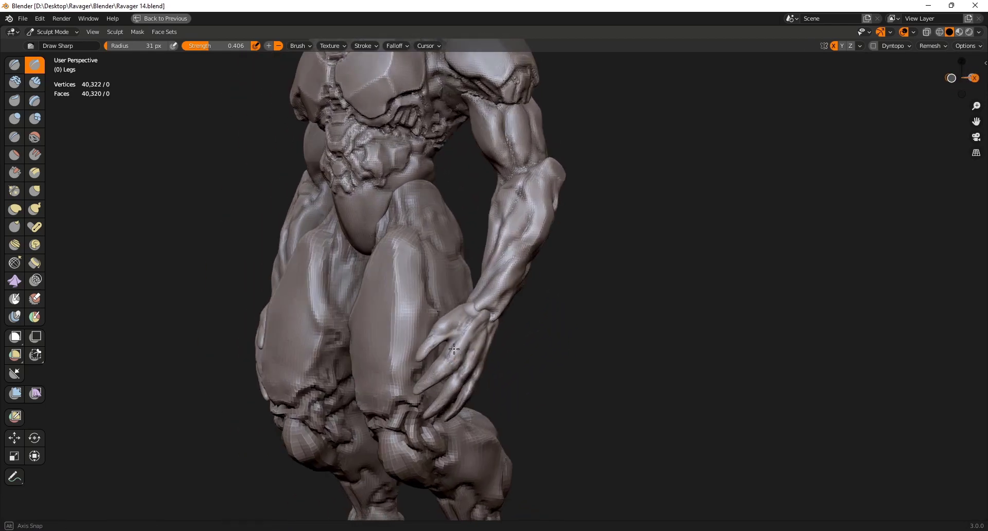
pyautogui.hotkey('shift', 't')
pyautogui.moveTo(402, 283)
pyautogui.mouseDown()
pyautogui.moveTo(404, 358)
pyautogui.moveTo(412, 344)
pyautogui.mouseUp()
pyautogui.scroll(-4, 484, 324)
pyautogui.moveTo(495, 318)
pyautogui.mouseDown(button='middle')
pyautogui.moveTo(536, 307)
pyautogui.moveTo(491, 311)
pyautogui.mouseUp(button='middle')
pyautogui.scroll(3, 479, 316)
pyautogui.moveTo(443, 314); pyautogui.dragTo(442, 360)
pyautogui.scroll(-3, 427, 339)
pyautogui.moveTo(414, 337); pyautogui.dragTo(453, 330, button='middle')
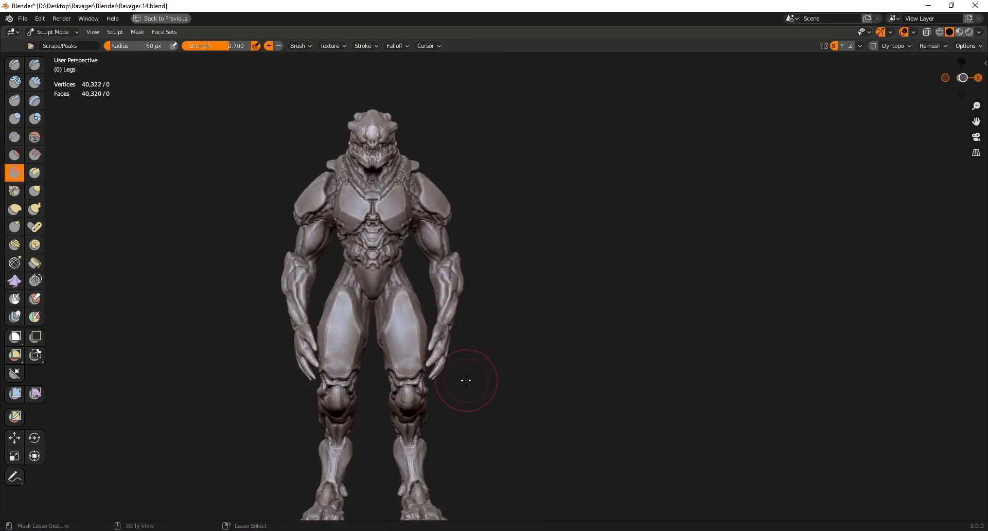
# Refine the inner thigh above the knee with Scrape/Peaks and save the file
pyautogui.moveTo(468, 379); pyautogui.dragTo(498, 368, button='middle')
pyautogui.scroll(3, 404, 341)
pyautogui.scroll(2, 372, 330)
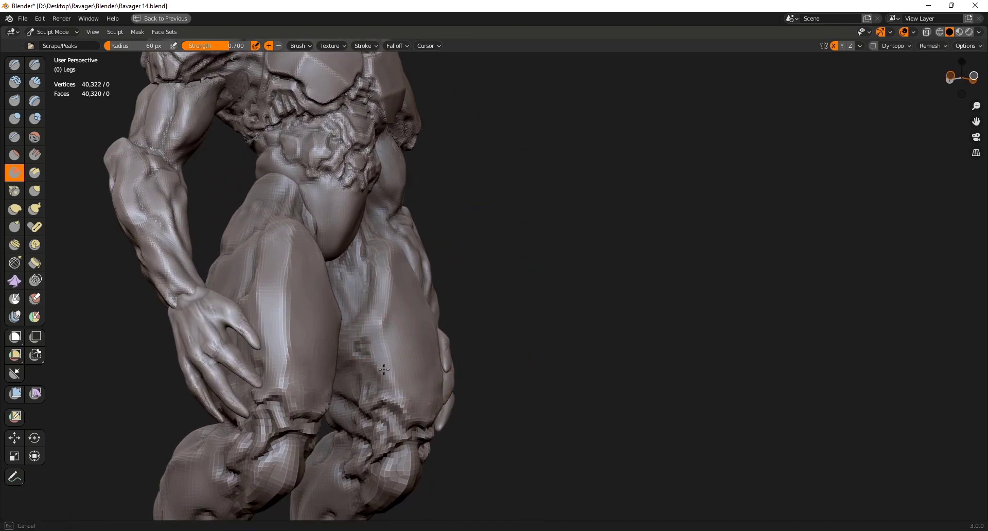
pyautogui.moveTo(379, 378); pyautogui.dragTo(342, 391, button='middle')
pyautogui.scroll(-2, 468, 394)
pyautogui.hotkey('ctrl', 's')
# Carve the crease where the upper front thigh meets the hip with Draw Sharp and save the file
pyautogui.moveTo(473, 390); pyautogui.dragTo(481, 400, button='middle')
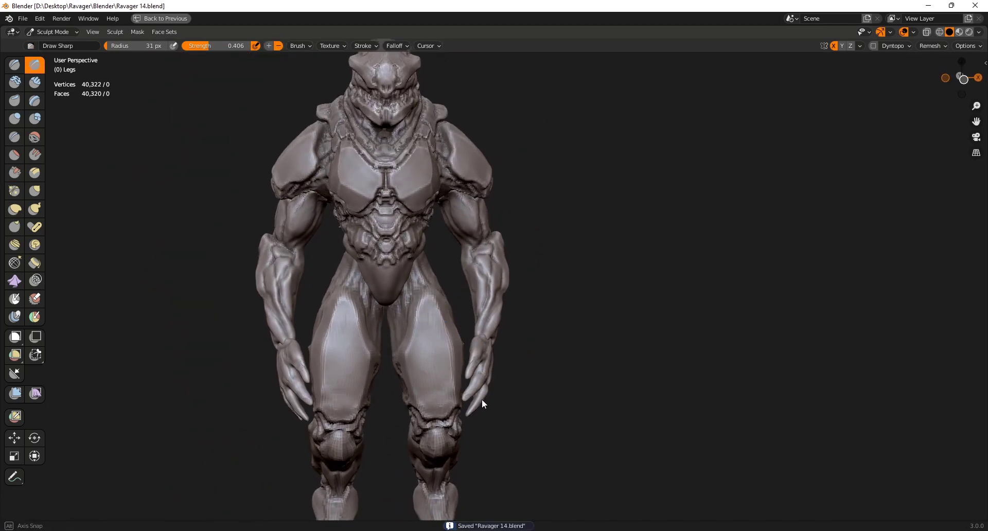
pyautogui.scroll(3, 445, 348)
pyautogui.moveTo(432, 305); pyautogui.dragTo(431, 300)
pyautogui.moveTo(430, 300)
pyautogui.mouseDown(button='middle')
pyautogui.moveTo(414, 305)
pyautogui.moveTo(456, 330)
pyautogui.mouseUp(button='middle')
pyautogui.scroll(-4, 419, 315)
pyautogui.scroll(4, 456, 329)
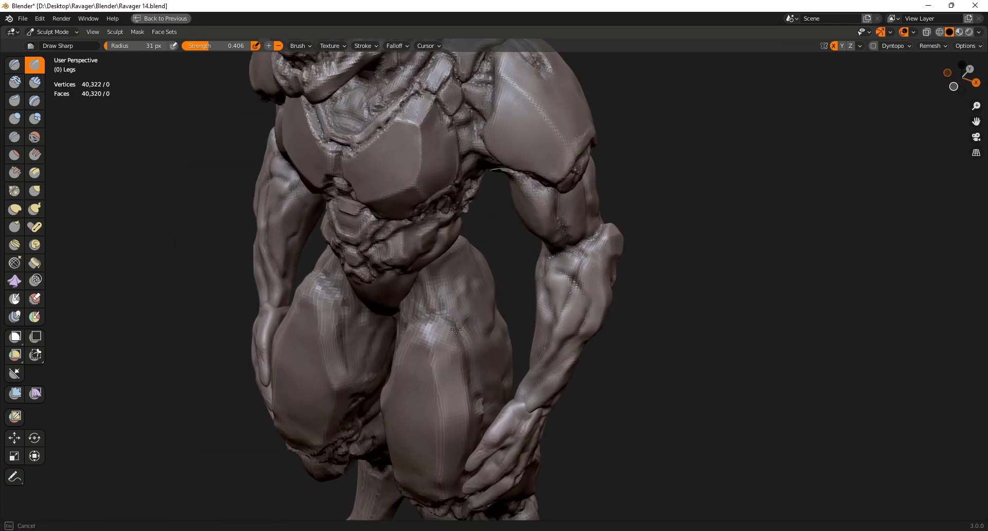
pyautogui.moveTo(456, 330); pyautogui.dragTo(459, 333)
pyautogui.scroll(-3, 471, 355)
pyautogui.hotkey('ctrl', 's')
pyautogui.moveTo(459, 333)
pyautogui.mouseDown(button='middle')
pyautogui.moveTo(495, 398)
pyautogui.moveTo(470, 370)
pyautogui.mouseUp(button='middle')
pyautogui.scroll(1, 487, 385)
pyautogui.keyDown('shift'); pyautogui.moveTo(520, 497); pyautogui.dragTo(604, 372, button='middle'); pyautogui.keyUp('shift')
pyautogui.scroll(-2, 528, 406)
pyautogui.keyDown('shift'); pyautogui.moveTo(606, 355); pyautogui.dragTo(589, 394, button='middle'); pyautogui.keyUp('shift')
pyautogui.hotkey('ctrl', 's')
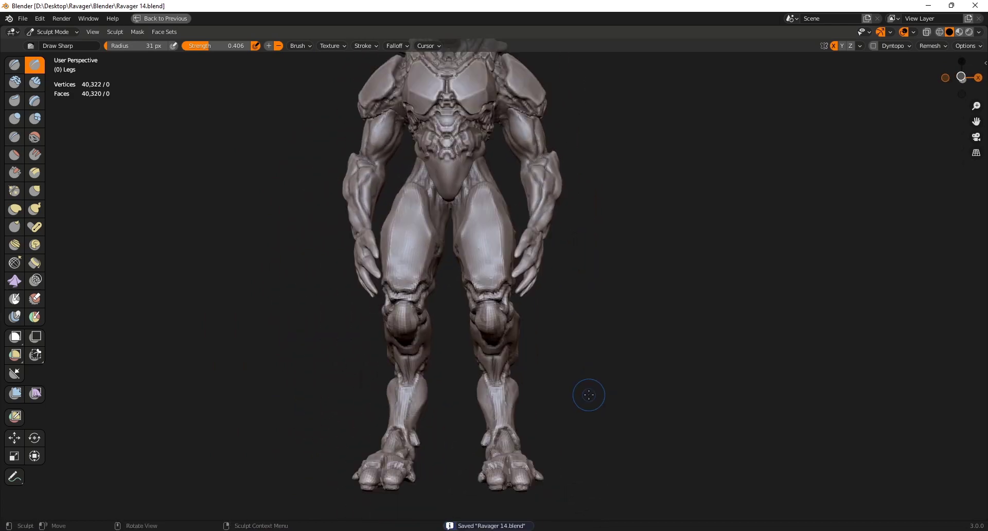
# Restore the full editor layout and hide the Arms and Hands objects
pyautogui.moveTo(465, 389); pyautogui.dragTo(366, 386, button='middle')
pyautogui.hotkey('ctrl', 'space')
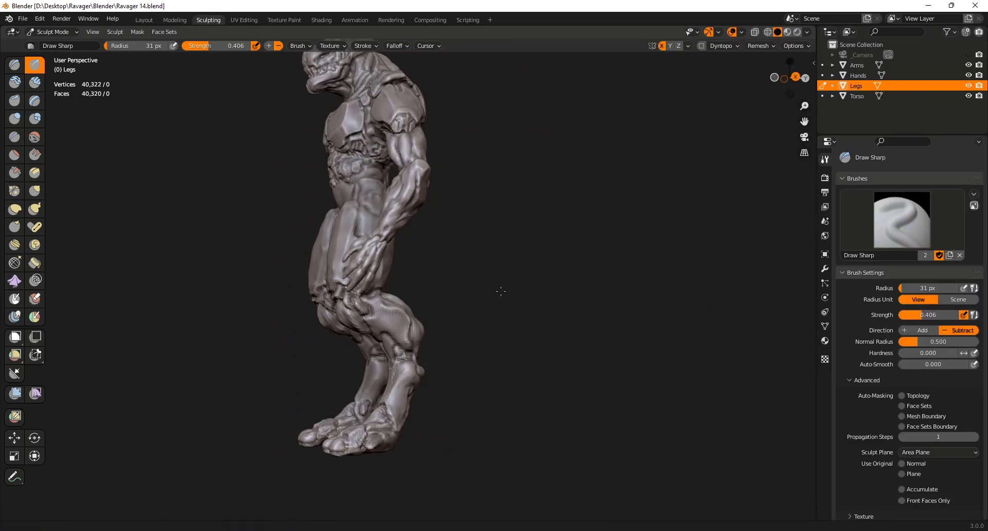
pyautogui.keyDown('shift'); pyautogui.moveTo(502, 292); pyautogui.dragTo(537, 373, button='middle'); pyautogui.keyUp('shift')
pyautogui.scroll(2, 537, 373)
pyautogui.moveTo(968, 66); pyautogui.dragTo(968, 76)
pyautogui.moveTo(371, 160); pyautogui.dragTo(394, 157, button='middle')
pyautogui.keyDown('ctrl'); pyautogui.moveTo(396, 157); pyautogui.dragTo(414, 247, button='middle'); pyautogui.keyUp('ctrl')
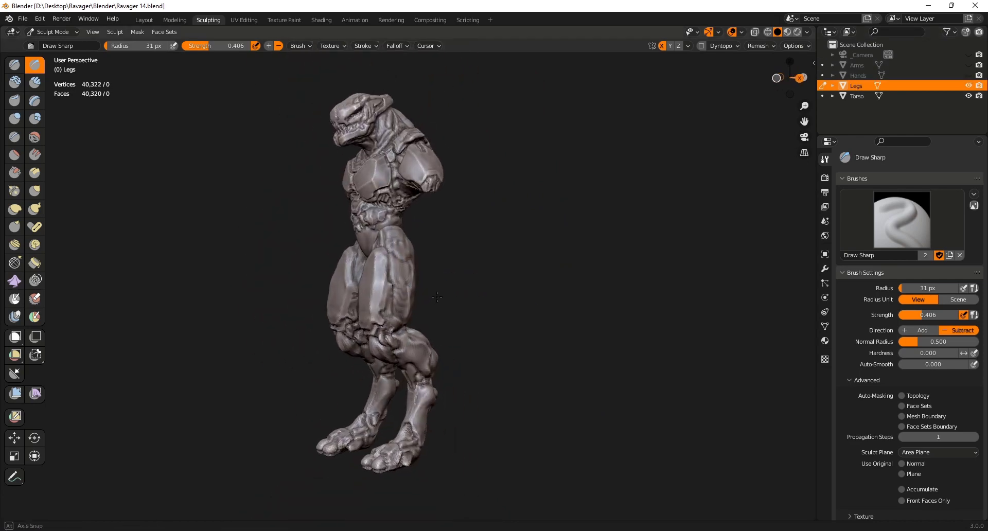
# Build up the outer thigh just above the knee with Clay Strips and carve its separations with Draw Sharp
pyautogui.moveTo(437, 297); pyautogui.dragTo(513, 297, button='middle')
pyautogui.scroll(3, 501, 375)
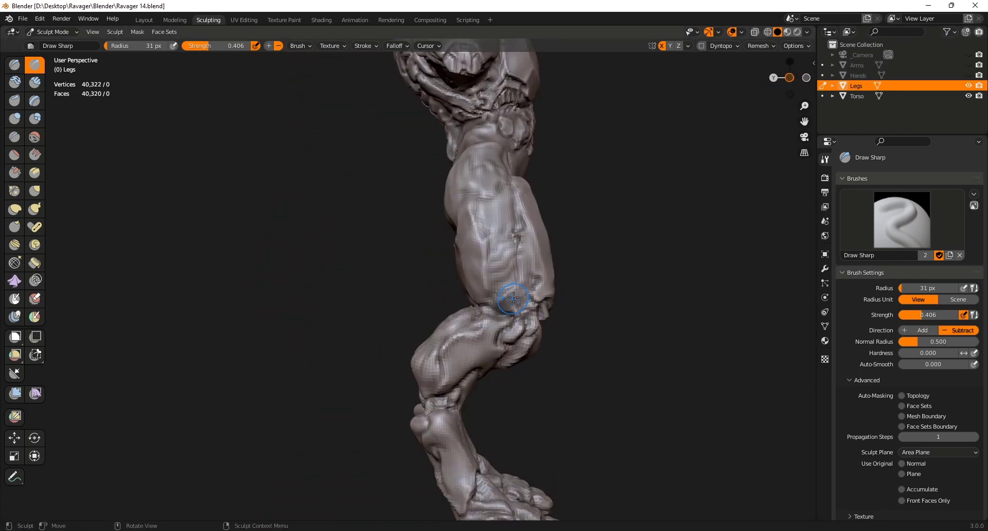
pyautogui.press('c')
pyautogui.scroll(2, 526, 309)
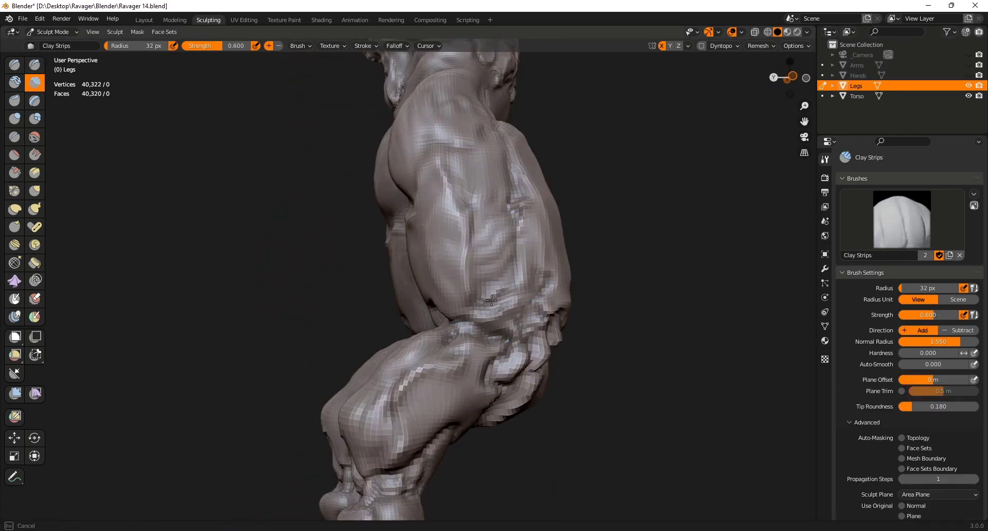
pyautogui.moveTo(491, 301); pyautogui.dragTo(506, 296)
pyautogui.press('x')
pyautogui.moveTo(505, 291)
pyautogui.mouseDown(button='middle')
pyautogui.moveTo(509, 318)
pyautogui.moveTo(506, 256)
pyautogui.mouseUp(button='middle')
pyautogui.press('x')
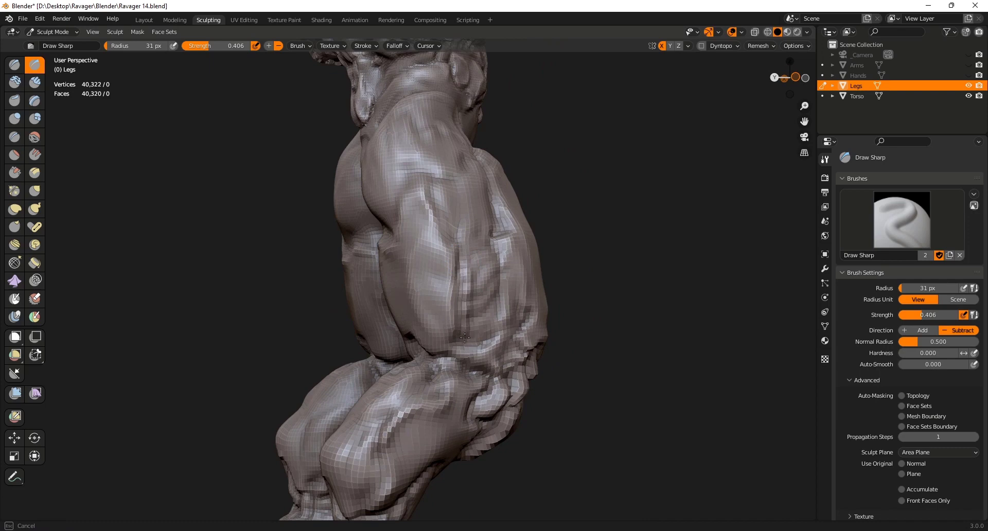
# Add volume to the outer thigh muscles with the Clay brush and deepen the groove between them with Draw Sharp
pyautogui.press('c')
pyautogui.moveTo(462, 347); pyautogui.dragTo(534, 306, button='middle')
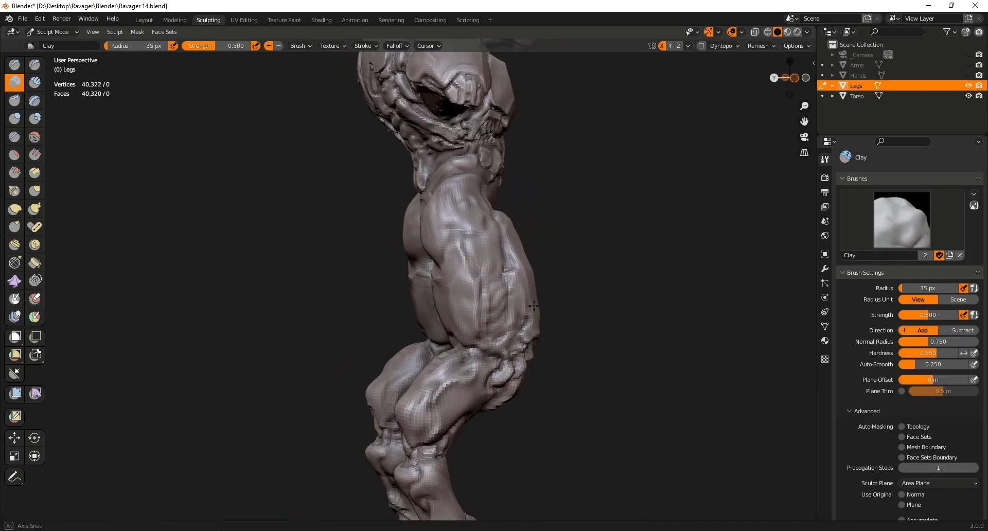
pyautogui.press('x')
pyautogui.moveTo(502, 261); pyautogui.dragTo(457, 265, button='middle')
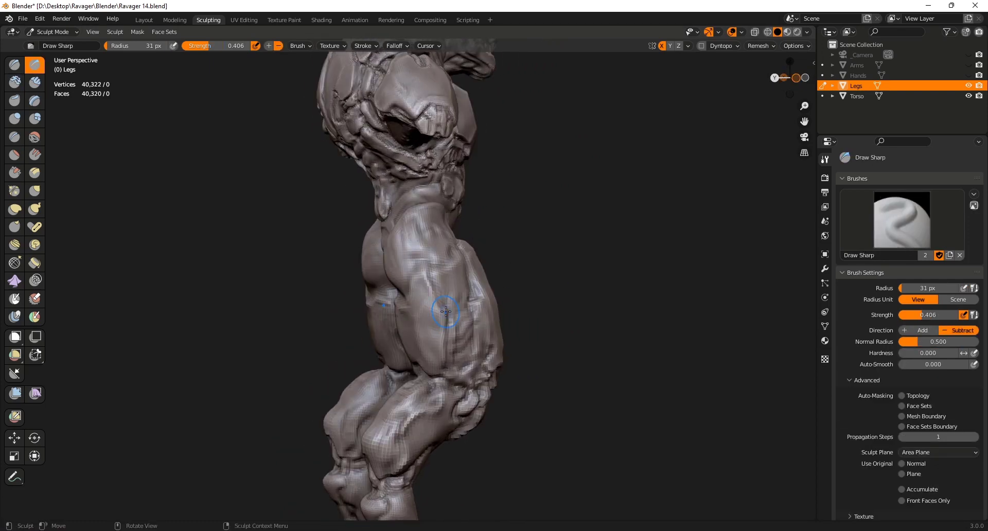
pyautogui.moveTo(446, 311); pyautogui.dragTo(448, 277, button='middle')
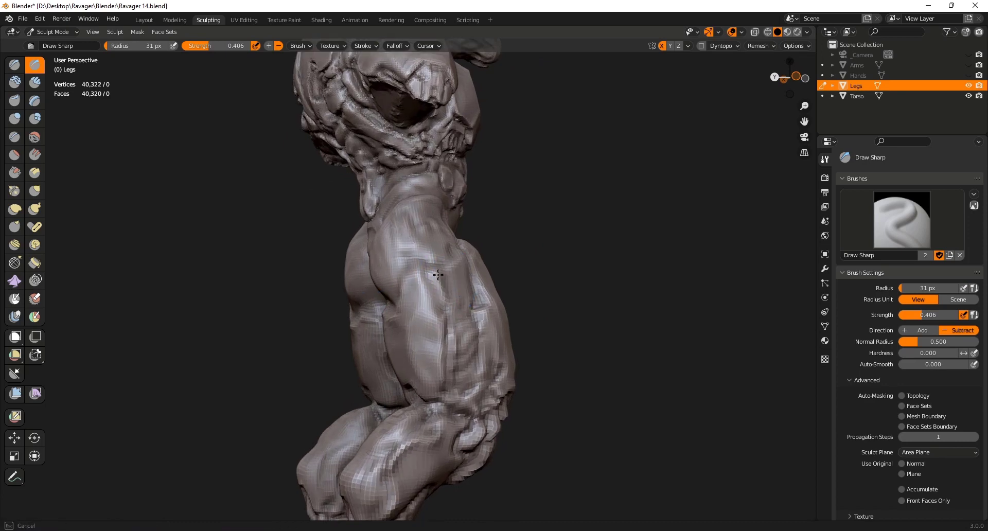
pyautogui.scroll(4, 478, 323)
pyautogui.moveTo(511, 384)
pyautogui.mouseDown(button='middle')
pyautogui.moveTo(450, 293)
pyautogui.moveTo(469, 280)
pyautogui.moveTo(432, 288)
pyautogui.mouseUp(button='middle')
# Fill out the side thigh muscles with clay and recut the vertical groove toward the knee with Draw Sharp
pyautogui.press('c')
pyautogui.scroll(-2, 459, 276)
pyautogui.press('x')
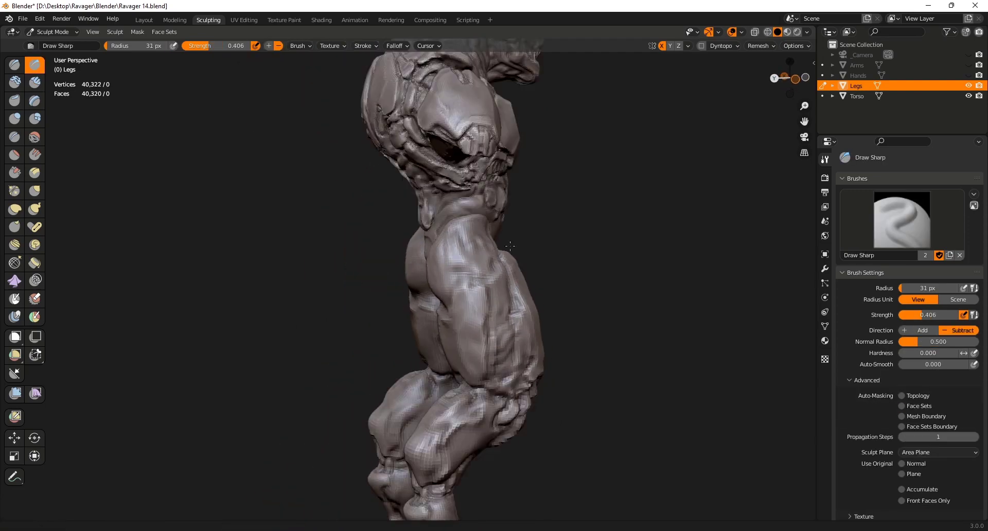
pyautogui.scroll(-2, 432, 309)
pyautogui.moveTo(432, 329)
pyautogui.mouseDown(button='middle')
pyautogui.moveTo(419, 350)
pyautogui.moveTo(427, 365)
pyautogui.moveTo(429, 357)
pyautogui.mouseUp(button='middle')
pyautogui.scroll(1, 443, 270)
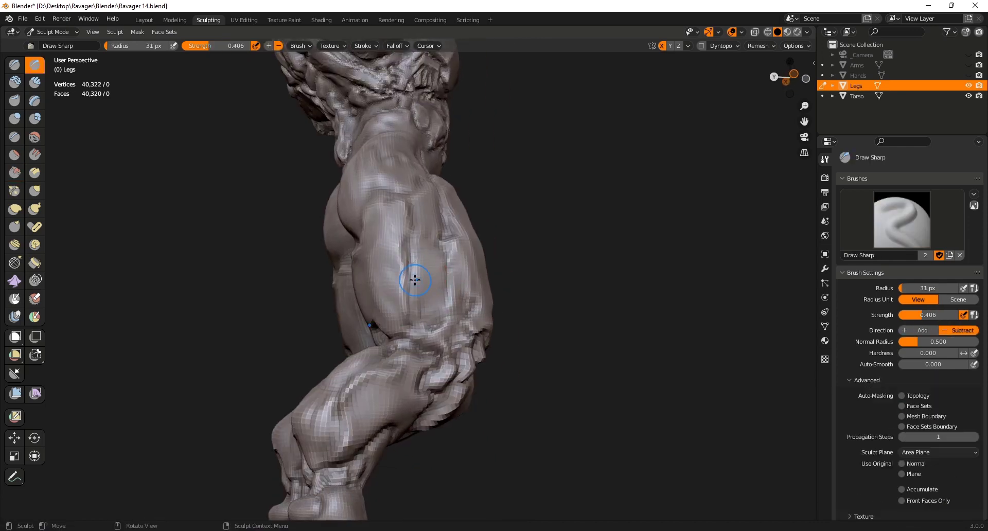
pyautogui.moveTo(423, 323); pyautogui.dragTo(427, 296)
pyautogui.moveTo(399, 299); pyautogui.dragTo(412, 297, button='middle')
# Define the hamstring edges at the back of the thigh above the knee with clay and Draw Sharp
pyautogui.press('c')
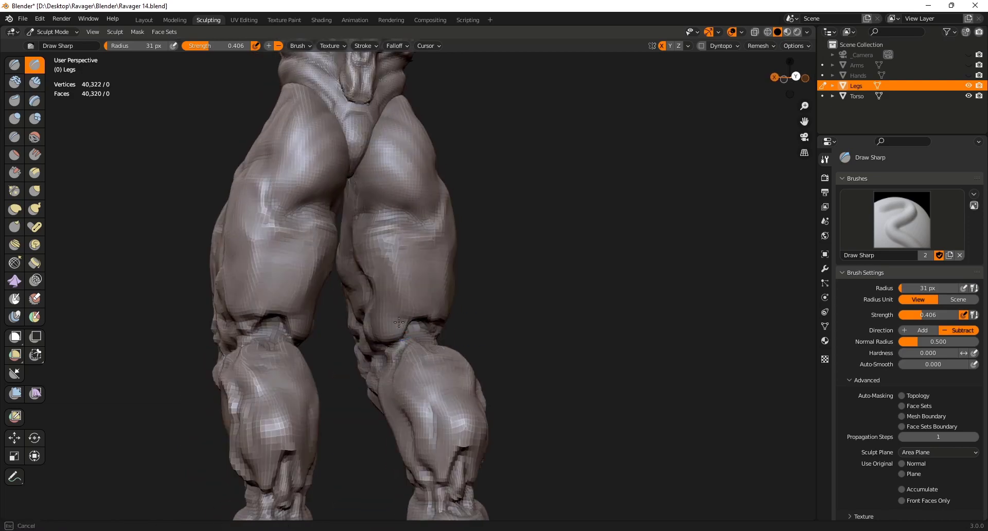
pyautogui.moveTo(398, 322); pyautogui.dragTo(410, 334)
pyautogui.press('c')
pyautogui.scroll(-3, 412, 318)
pyautogui.moveTo(479, 334)
pyautogui.mouseDown(button='middle')
pyautogui.moveTo(427, 332)
pyautogui.moveTo(484, 339)
pyautogui.moveTo(428, 322)
pyautogui.mouseUp(button='middle')
pyautogui.scroll(4, 490, 368)
pyautogui.press('x')
pyautogui.moveTo(377, 293); pyautogui.dragTo(384, 307)
pyautogui.moveTo(309, 308)
pyautogui.mouseDown(button='middle')
pyautogui.moveTo(371, 309)
pyautogui.moveTo(252, 309)
pyautogui.mouseUp(button='middle')
pyautogui.moveTo(257, 298); pyautogui.dragTo(252, 327)
# Carve the grooves between the outer thigh muscles and below the hip with Draw Sharp and save the file
pyautogui.scroll(1, 348, 296)
pyautogui.moveTo(252, 314)
pyautogui.keyDown('shift'); pyautogui.mouseDown(button='middle')
pyautogui.moveTo(349, 296)
pyautogui.moveTo(330, 298)
pyautogui.mouseUp(button='middle'); pyautogui.keyUp('shift')
pyautogui.moveTo(412, 293); pyautogui.dragTo(379, 293, button='middle')
pyautogui.moveTo(499, 340); pyautogui.dragTo(358, 398, button='middle')
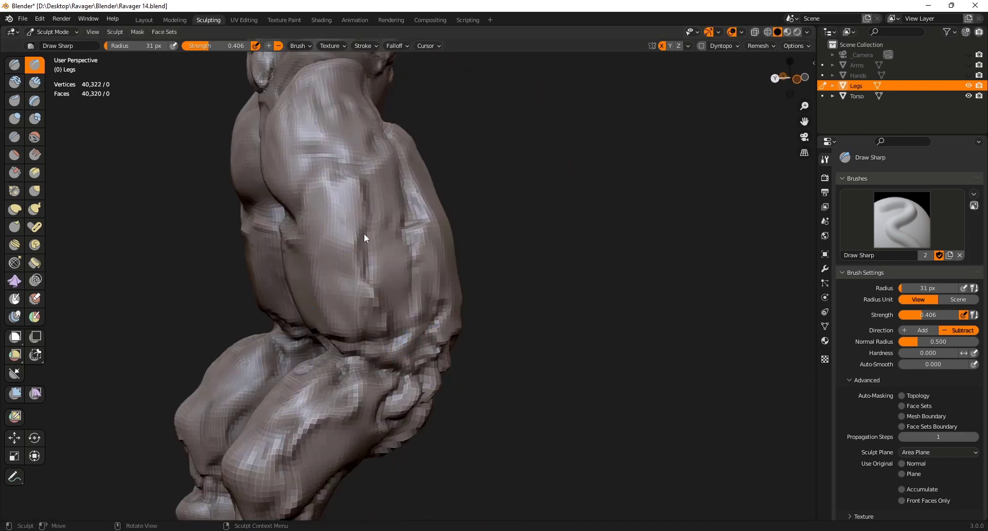
pyautogui.moveTo(411, 315); pyautogui.dragTo(477, 346, button='middle')
pyautogui.scroll(-4, 482, 256)
pyautogui.moveTo(422, 257)
pyautogui.keyDown('shift'); pyautogui.mouseDown(button='middle')
pyautogui.moveTo(357, 308)
pyautogui.moveTo(281, 276)
pyautogui.moveTo(260, 246)
pyautogui.moveTo(309, 260)
pyautogui.mouseUp(button='middle'); pyautogui.keyUp('shift')
pyautogui.scroll(3, 357, 308)
pyautogui.keyDown('ctrl'); pyautogui.moveTo(309, 260); pyautogui.dragTo(269, 315, button='middle'); pyautogui.keyUp('ctrl')
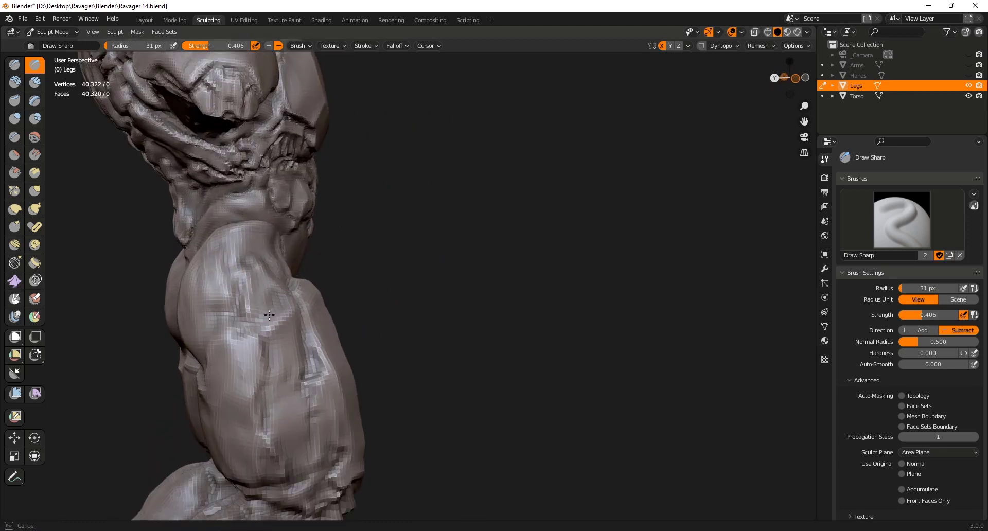
pyautogui.moveTo(280, 250); pyautogui.dragTo(360, 386, button='middle')
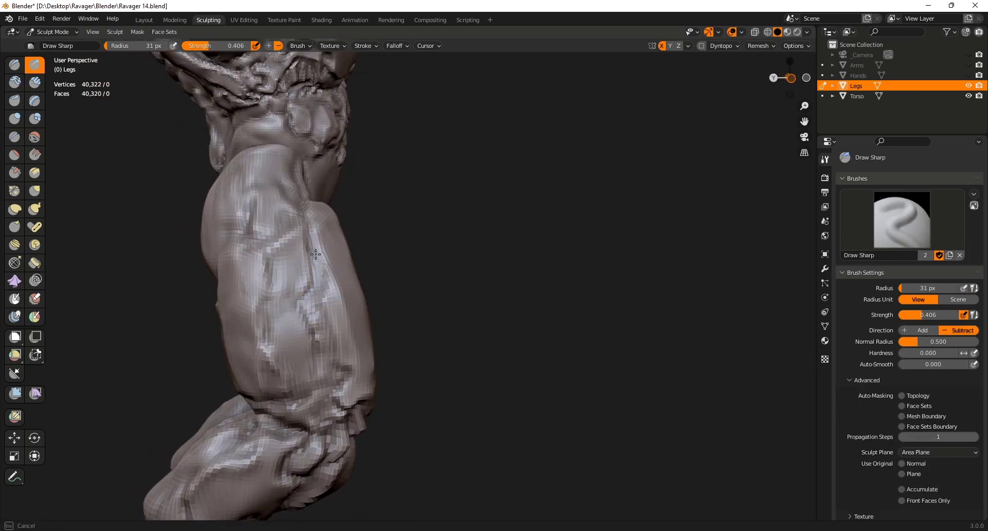
pyautogui.keyDown('ctrl'); pyautogui.moveTo(319, 305); pyautogui.dragTo(467, 337, button='middle'); pyautogui.keyUp('ctrl')
pyautogui.moveTo(467, 337)
pyautogui.mouseDown(button='middle')
pyautogui.moveTo(313, 341)
pyautogui.moveTo(288, 411)
pyautogui.moveTo(273, 355)
pyautogui.moveTo(247, 355)
pyautogui.mouseUp(button='middle')
pyautogui.hotkey('ctrl', 's')
# Build up the outer thigh muscles with clay and recut the creases between them with Draw Sharp
pyautogui.press('c')
pyautogui.press('x')
pyautogui.moveTo(247, 354); pyautogui.dragTo(294, 355)
pyautogui.moveTo(294, 355); pyautogui.dragTo(334, 354, button='middle')
pyautogui.moveTo(265, 332); pyautogui.dragTo(304, 353)
pyautogui.moveTo(304, 353)
pyautogui.keyDown('ctrl'); pyautogui.mouseDown(button='middle')
pyautogui.moveTo(291, 381)
pyautogui.moveTo(247, 373)
pyautogui.mouseUp(button='middle'); pyautogui.keyUp('ctrl')
pyautogui.keyDown('ctrl'); pyautogui.moveTo(348, 279); pyautogui.dragTo(329, 330, button='middle'); pyautogui.keyUp('ctrl')
# Flatten the raised outer thigh surface, sharpen its crease with Draw Sharp and save the file
pyautogui.hotkey('shift', 't')
pyautogui.moveTo(316, 267); pyautogui.dragTo(318, 286)
pyautogui.moveTo(318, 287)
pyautogui.keyDown('ctrl'); pyautogui.mouseDown(button='middle')
pyautogui.moveTo(350, 240)
pyautogui.moveTo(349, 418)
pyautogui.moveTo(379, 386)
pyautogui.moveTo(340, 376)
pyautogui.moveTo(393, 373)
pyautogui.moveTo(395, 277)
pyautogui.moveTo(338, 391)
pyautogui.moveTo(334, 329)
pyautogui.mouseUp(button='middle'); pyautogui.keyUp('ctrl')
pyautogui.hotkey('ctrl', 's')
pyautogui.press('x')
pyautogui.hotkey('ctrl', 's')
# Build up the front of the shins above the feet with Clay Strips at a radius of 41 px
pyautogui.moveTo(335, 329); pyautogui.dragTo(310, 380, button='middle')
pyautogui.keyDown('ctrl'); pyautogui.moveTo(356, 358); pyautogui.dragTo(360, 437, button='middle'); pyautogui.keyUp('ctrl')
pyautogui.moveTo(360, 437)
pyautogui.mouseDown(button='middle')
pyautogui.moveTo(375, 353)
pyautogui.moveTo(425, 397)
pyautogui.moveTo(437, 363)
pyautogui.moveTo(378, 365)
pyautogui.moveTo(376, 400)
pyautogui.moveTo(361, 392)
pyautogui.mouseUp(button='middle')
pyautogui.hotkey('ctrl', 's')
pyautogui.press('c')
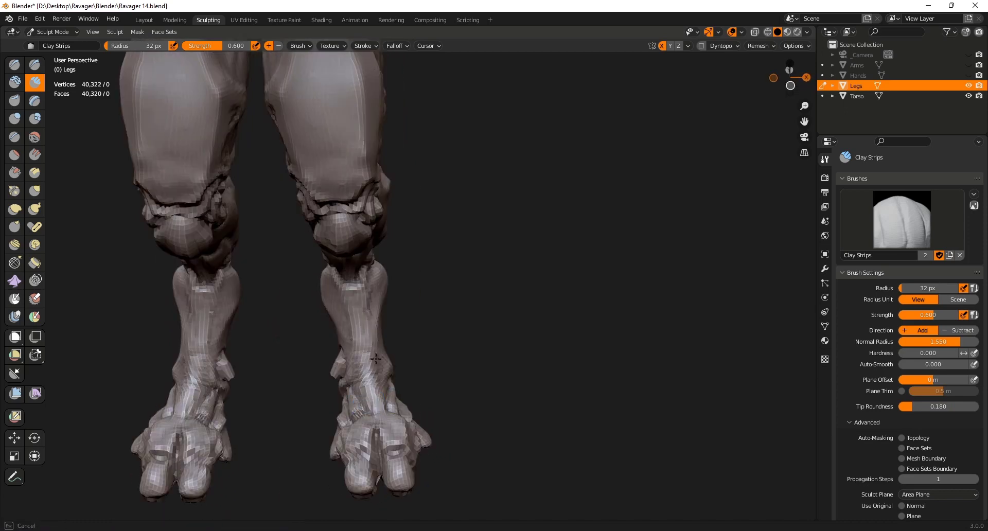
pyautogui.keyDown('ctrl'); pyautogui.moveTo(376, 359); pyautogui.dragTo(426, 233, button='middle'); pyautogui.keyUp('ctrl')
pyautogui.scroll(2, 408, 373)
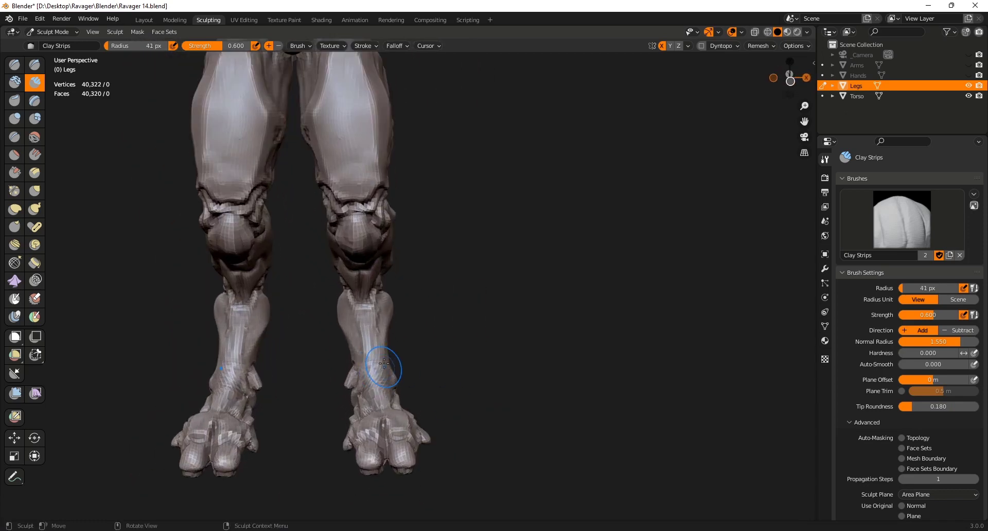
pyautogui.moveTo(414, 380)
pyautogui.mouseDown(button='middle')
pyautogui.moveTo(459, 390)
pyautogui.moveTo(352, 397)
pyautogui.moveTo(333, 455)
pyautogui.moveTo(369, 348)
pyautogui.moveTo(341, 370)
pyautogui.moveTo(327, 353)
pyautogui.moveTo(312, 367)
pyautogui.moveTo(506, 363)
pyautogui.moveTo(502, 403)
pyautogui.moveTo(397, 309)
pyautogui.moveTo(535, 406)
pyautogui.moveTo(519, 404)
pyautogui.mouseUp(button='middle')
# Reshape the outline of the ankles and heels from behind with the Grab brush at a radius of 53 px
pyautogui.press('g')
pyautogui.press('g')
pyautogui.moveTo(471, 384); pyautogui.dragTo(459, 378)
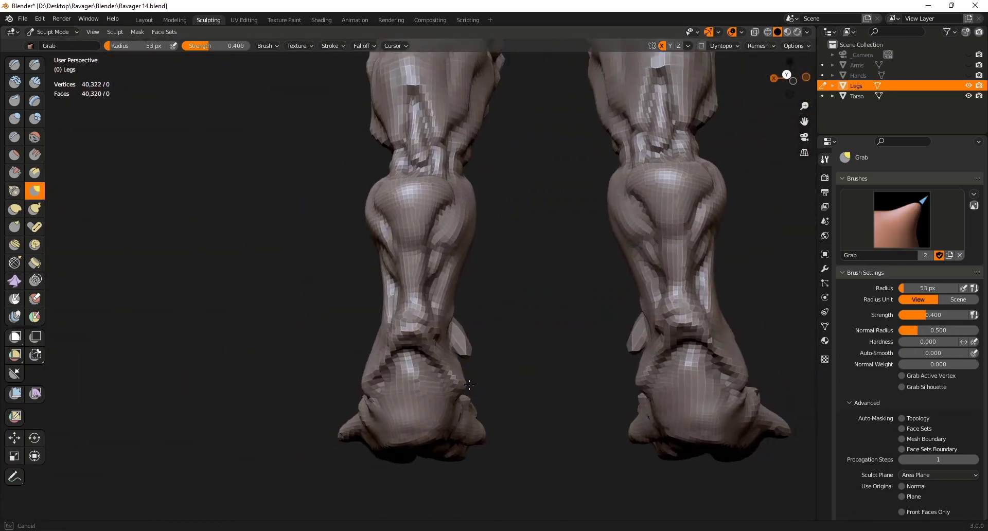
pyautogui.moveTo(459, 378); pyautogui.dragTo(421, 381, button='middle')
pyautogui.moveTo(401, 378); pyautogui.dragTo(390, 371)
pyautogui.scroll(-2, 421, 360)
pyautogui.moveTo(443, 360)
pyautogui.mouseDown(button='middle')
pyautogui.moveTo(483, 341)
pyautogui.moveTo(491, 355)
pyautogui.mouseUp(button='middle')
pyautogui.press('f')
# Save the file and refine the instep and ankle detail with the Draw Sharp, Clay and Draw brushes
pyautogui.moveTo(445, 391)
pyautogui.mouseDown(button='middle')
pyautogui.moveTo(459, 380)
pyautogui.moveTo(406, 383)
pyautogui.mouseUp(button='middle')
pyautogui.hotkey('ctrl', 's')
pyautogui.press('x')
pyautogui.moveTo(403, 386); pyautogui.dragTo(403, 377)
pyautogui.moveTo(423, 368)
pyautogui.keyDown('ctrl'); pyautogui.mouseDown(button='middle')
pyautogui.moveTo(434, 391)
pyautogui.moveTo(404, 364)
pyautogui.moveTo(407, 326)
pyautogui.mouseUp(button='middle'); pyautogui.keyUp('ctrl')
pyautogui.press('c')
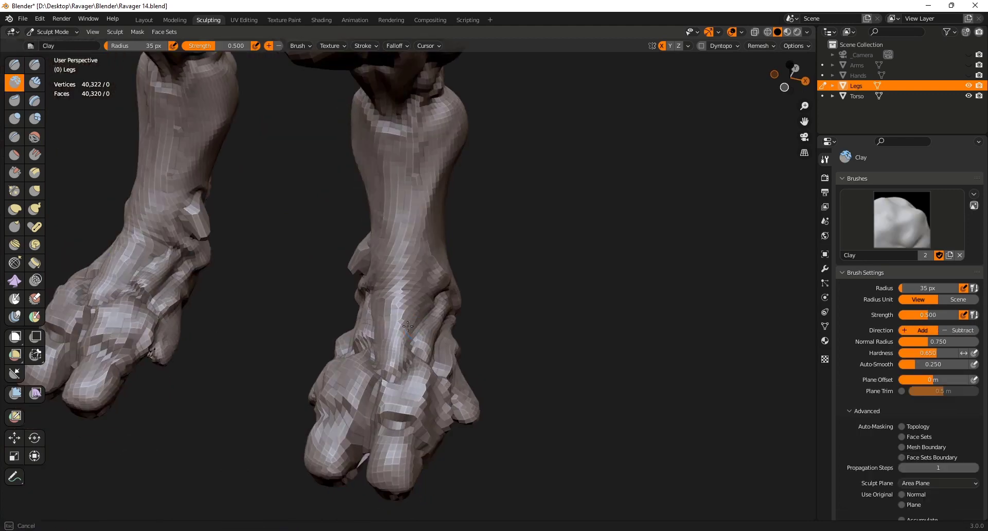
pyautogui.click(35, 119)
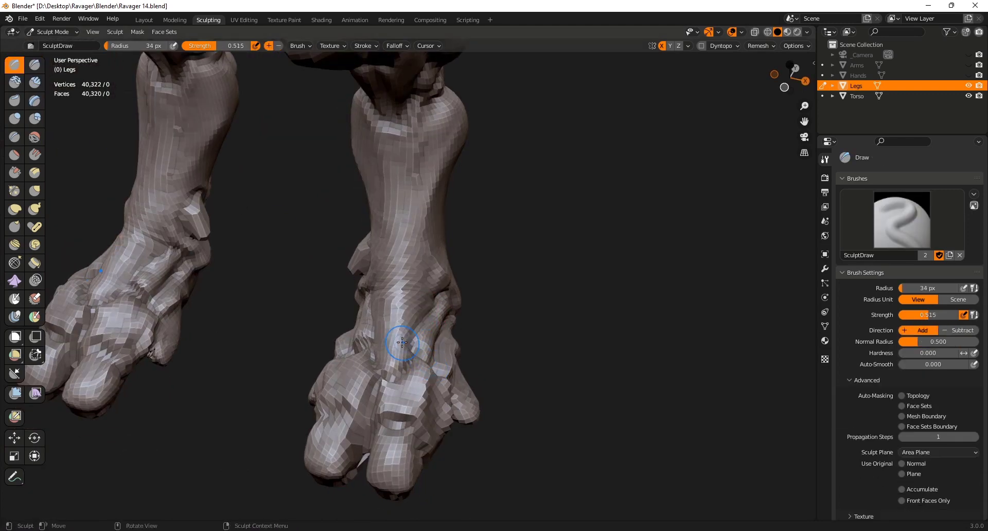
pyautogui.keyDown('ctrl'); pyautogui.moveTo(402, 342); pyautogui.dragTo(404, 298, button='middle'); pyautogui.keyUp('ctrl')
# Adjust the side profile of the lower leg and foot with the Grab brush at a radius of 101 px
pyautogui.moveTo(520, 273)
pyautogui.mouseDown(button='middle')
pyautogui.moveTo(481, 261)
pyautogui.moveTo(599, 238)
pyautogui.moveTo(478, 205)
pyautogui.moveTo(494, 208)
pyautogui.moveTo(467, 231)
pyautogui.moveTo(518, 286)
pyautogui.moveTo(553, 366)
pyautogui.moveTo(649, 353)
pyautogui.moveTo(643, 322)
pyautogui.mouseUp(button='middle')
pyautogui.press('g')
pyautogui.press('f')
pyautogui.click(560, 385)
pyautogui.moveTo(643, 322)
pyautogui.mouseDown(button='middle')
pyautogui.moveTo(620, 331)
pyautogui.moveTo(494, 329)
pyautogui.moveTo(515, 328)
pyautogui.mouseUp(button='middle')
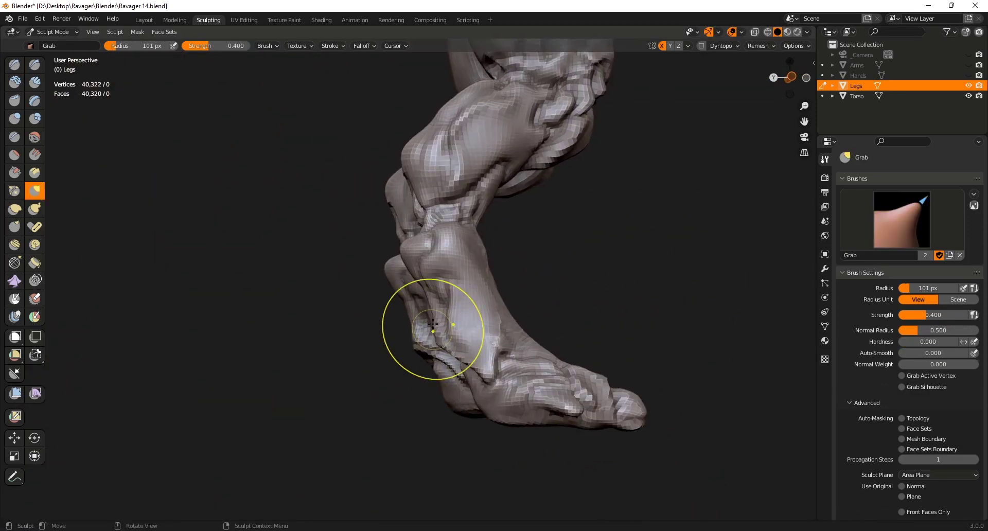
pyautogui.moveTo(433, 324); pyautogui.dragTo(621, 347, button='middle')
pyautogui.moveTo(555, 319); pyautogui.dragTo(558, 315)
pyautogui.keyDown('ctrl'); pyautogui.moveTo(558, 315); pyautogui.dragTo(571, 235, button='middle'); pyautogui.keyUp('ctrl')
pyautogui.keyDown('shift'); pyautogui.moveTo(572, 235); pyautogui.dragTo(596, 341, button='middle'); pyautogui.keyUp('shift')
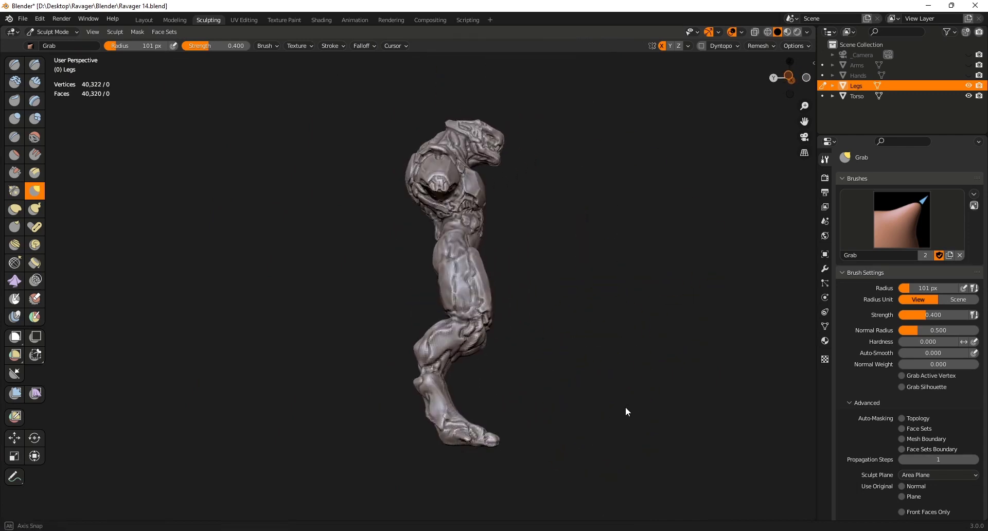
# Reshape the shins and ankles from the front with the Grab brush at a radius of 72 px and save the file
pyautogui.moveTo(626, 412); pyautogui.dragTo(577, 422, button='middle')
pyautogui.keyDown('ctrl'); pyautogui.moveTo(577, 421); pyautogui.dragTo(493, 463, button='middle'); pyautogui.keyUp('ctrl')
pyautogui.keyDown('shift'); pyautogui.moveTo(586, 412); pyautogui.dragTo(519, 453, button='middle'); pyautogui.keyUp('shift')
pyautogui.moveTo(566, 345)
pyautogui.mouseDown(button='middle')
pyautogui.moveTo(553, 335)
pyautogui.moveTo(572, 296)
pyautogui.moveTo(532, 281)
pyautogui.mouseUp(button='middle')
pyautogui.press('f')
pyautogui.click(562, 284)
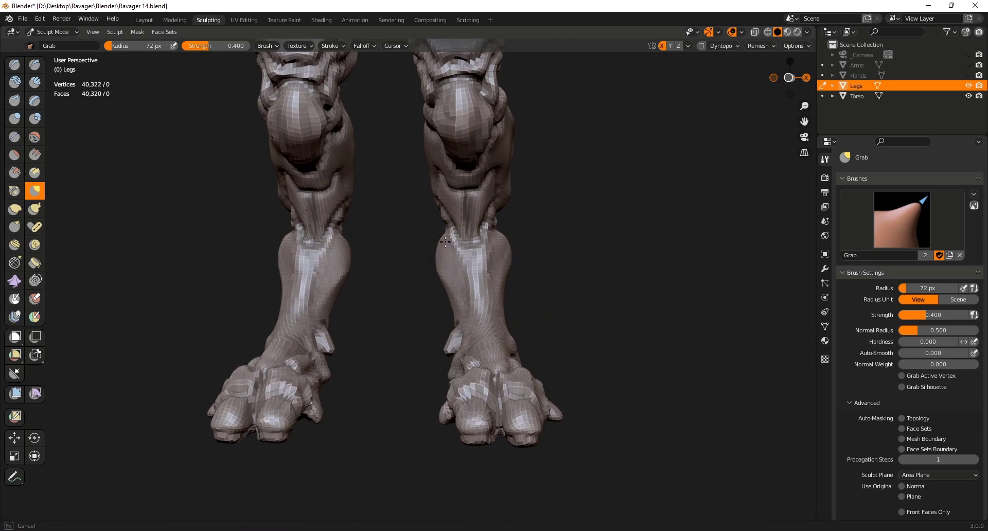
pyautogui.moveTo(445, 242); pyautogui.dragTo(442, 288, button='middle')
pyautogui.keyDown('ctrl'); pyautogui.moveTo(476, 406); pyautogui.dragTo(543, 355, button='middle'); pyautogui.keyUp('ctrl')
pyautogui.hotkey('ctrl', 's')
# Adjust the front silhouette of the legs with the Grab brush at radii of 103 px and 79 px
pyautogui.press('f')
pyautogui.click(559, 361)
pyautogui.keyDown('ctrl'); pyautogui.moveTo(543, 355); pyautogui.dragTo(540, 242, button='middle'); pyautogui.keyUp('ctrl')
pyautogui.keyDown('shift'); pyautogui.moveTo(540, 237); pyautogui.dragTo(599, 290, button='middle'); pyautogui.keyUp('shift')
pyautogui.keyDown('ctrl'); pyautogui.moveTo(497, 412); pyautogui.dragTo(481, 364, button='middle'); pyautogui.keyUp('ctrl')
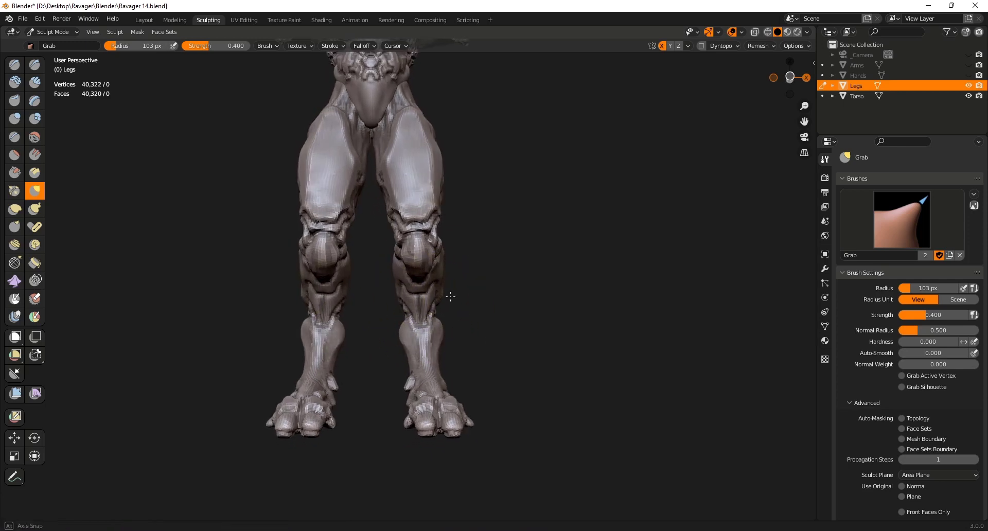
pyautogui.press('f')
pyautogui.click(436, 343)
pyautogui.keyDown('ctrl'); pyautogui.moveTo(452, 406); pyautogui.dragTo(425, 312, button='middle'); pyautogui.keyUp('ctrl')
pyautogui.press('f')
pyautogui.click(443, 401)
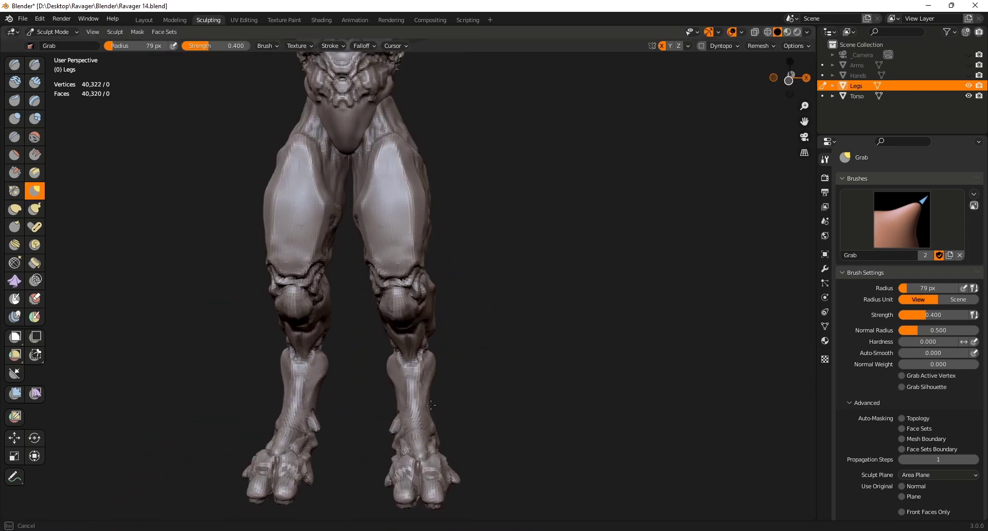
pyautogui.keyDown('ctrl'); pyautogui.moveTo(431, 404); pyautogui.dragTo(522, 386, button='middle'); pyautogui.keyUp('ctrl')
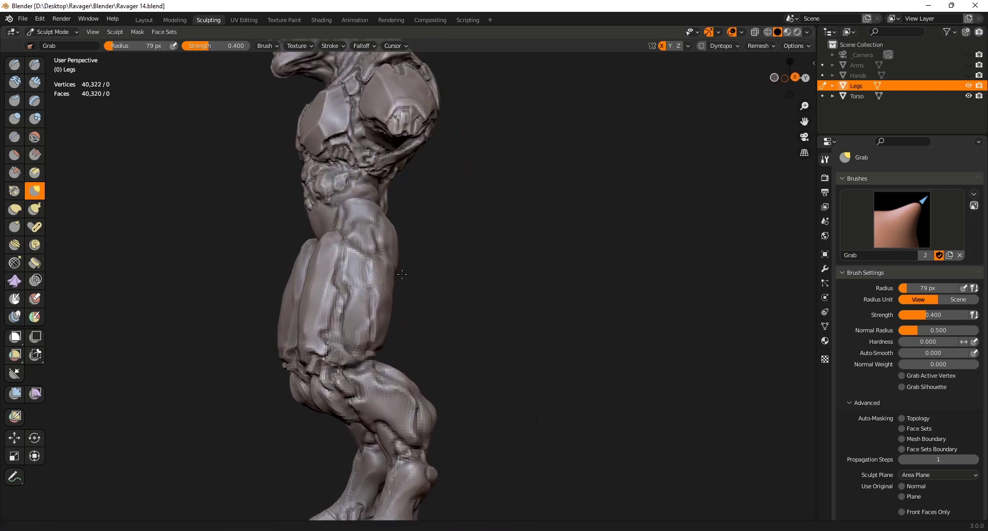
# Deepen the vertical groove down the outer thigh with Draw Sharp at a radius of 15 px
pyautogui.moveTo(402, 274); pyautogui.dragTo(378, 294, button='middle')
pyautogui.press('x')
pyautogui.press('f')
pyautogui.scroll(2, 326, 276)
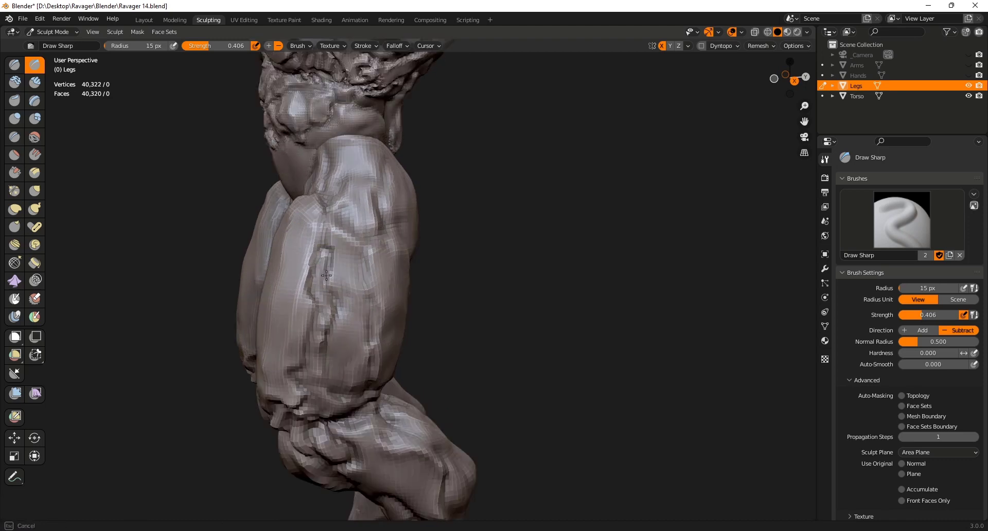
pyautogui.moveTo(341, 313); pyautogui.dragTo(335, 293, button='middle')
pyautogui.moveTo(330, 316); pyautogui.dragTo(329, 363)
pyautogui.scroll(-2, 332, 365)
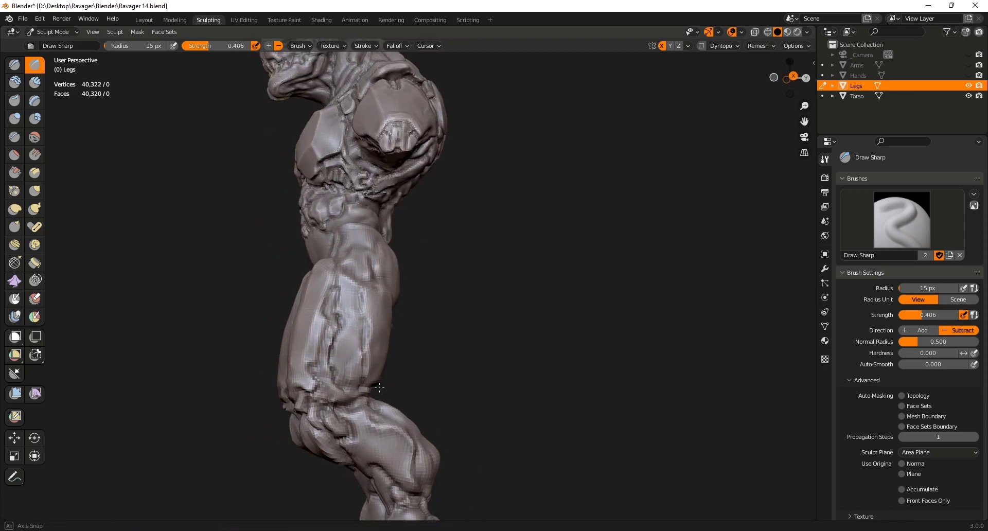
# Even out the outer thigh with Flatten, add muscle ridges above the knee with Draw and save the file
pyautogui.moveTo(379, 388); pyautogui.dragTo(376, 363, button='middle')
pyautogui.scroll(-3, 376, 363)
pyautogui.hotkey('shift', 't')
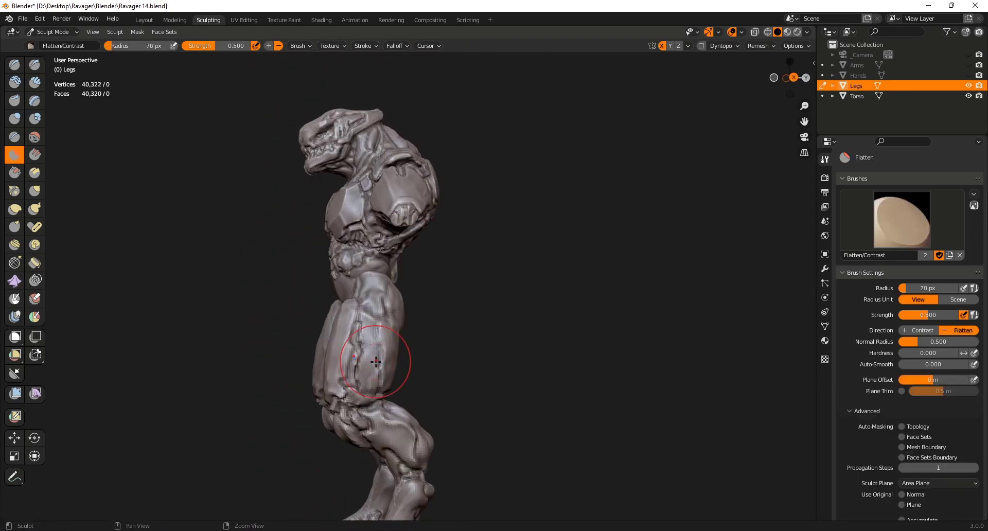
pyautogui.scroll(3, 371, 382)
pyautogui.hotkey('shift', 'd')
pyautogui.moveTo(361, 398)
pyautogui.mouseDown(button='middle')
pyautogui.moveTo(385, 408)
pyautogui.moveTo(365, 412)
pyautogui.mouseUp(button='middle')
pyautogui.scroll(2, 387, 417)
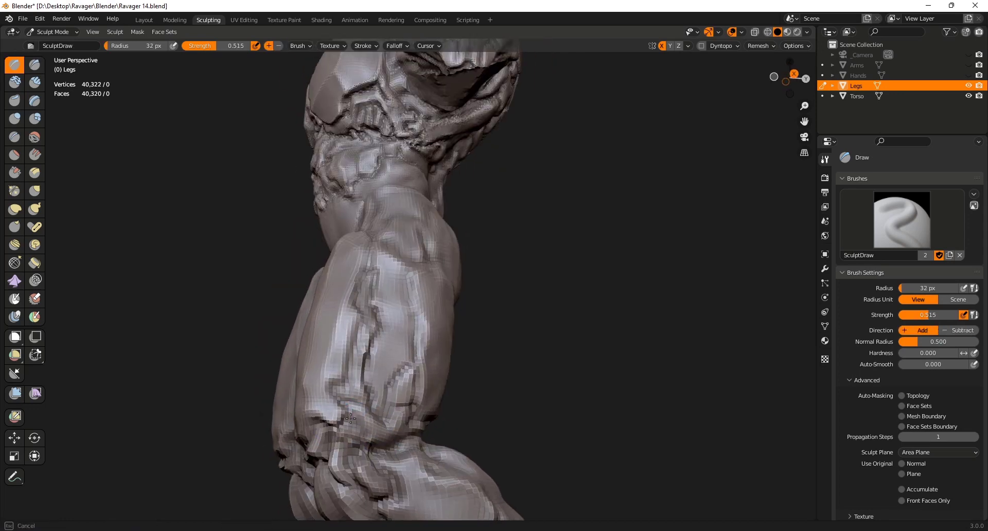
pyautogui.scroll(-6, 425, 329)
pyautogui.hotkey('ctrl', 's')
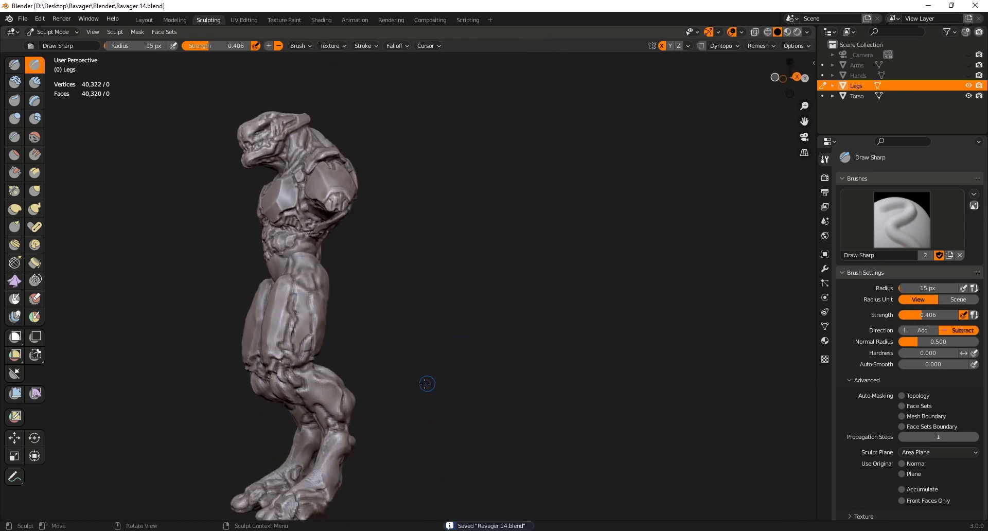
# Carve short creases into the side of the leg around the knee and calf with Draw Sharp
pyautogui.moveTo(427, 383)
pyautogui.keyDown('shift'); pyautogui.mouseDown(button='middle')
pyautogui.moveTo(367, 371)
pyautogui.moveTo(213, 412)
pyautogui.moveTo(542, 405)
pyautogui.moveTo(463, 360)
pyautogui.moveTo(453, 140)
pyautogui.moveTo(375, 140)
pyautogui.moveTo(569, 149)
pyautogui.moveTo(410, 337)
pyautogui.moveTo(449, 374)
pyautogui.moveTo(446, 363)
pyautogui.mouseUp(button='middle'); pyautogui.keyUp('shift')
pyautogui.hotkey('ctrl', 's')
pyautogui.scroll(2, 448, 375)
pyautogui.moveTo(397, 354)
pyautogui.mouseDown()
pyautogui.moveTo(421, 352)
pyautogui.moveTo(403, 376)
pyautogui.mouseUp()
pyautogui.moveTo(412, 373)
pyautogui.mouseDown(button='middle')
pyautogui.moveTo(450, 368)
pyautogui.moveTo(418, 363)
pyautogui.mouseUp(button='middle')
pyautogui.moveTo(423, 359)
pyautogui.mouseDown()
pyautogui.moveTo(399, 357)
pyautogui.moveTo(411, 358)
pyautogui.mouseUp()
pyautogui.scroll(-5, 509, 298)
pyautogui.moveTo(486, 380); pyautogui.dragTo(520, 415, button='middle')
# Cut muscle and tendon creases into the upper back of the calves with Draw Sharp
pyautogui.scroll(5, 520, 414)
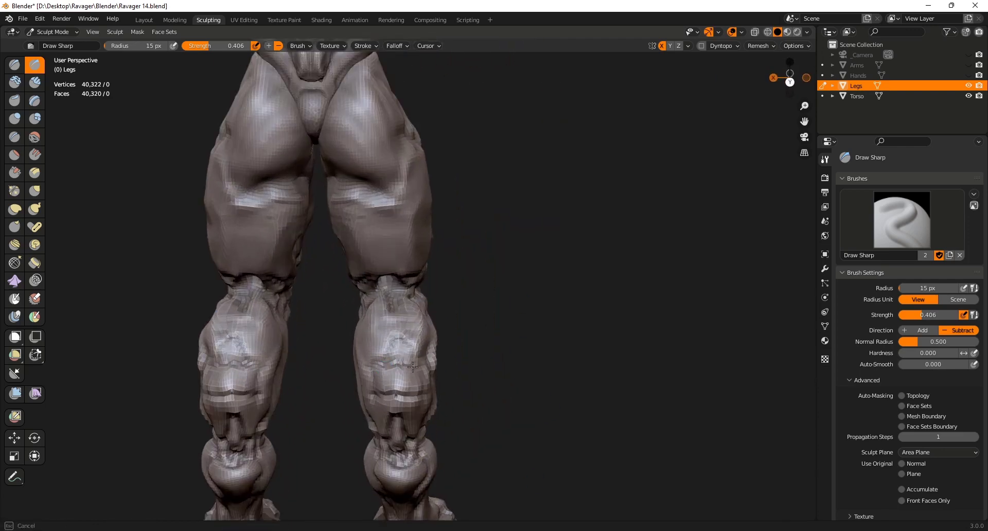
pyautogui.moveTo(412, 371)
pyautogui.mouseDown(button='middle')
pyautogui.moveTo(447, 361)
pyautogui.moveTo(415, 379)
pyautogui.mouseUp(button='middle')
pyautogui.scroll(2, 413, 378)
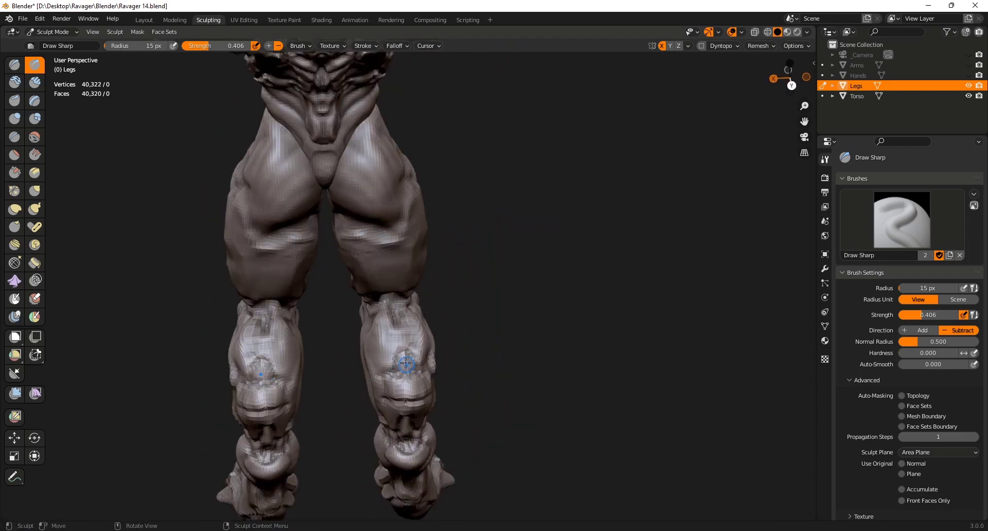
pyautogui.scroll(2, 404, 354)
pyautogui.hotkey('shift', 'x')
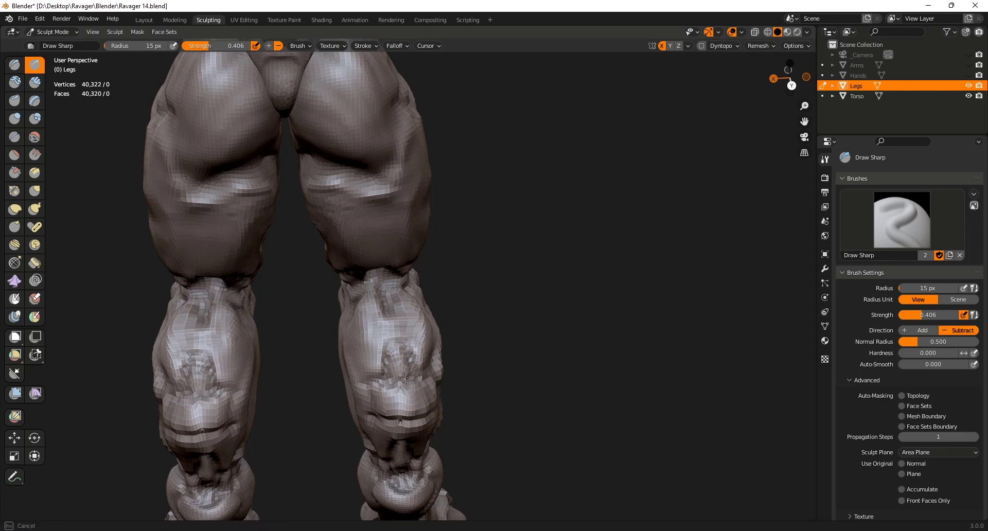
pyautogui.keyDown('ctrl'); pyautogui.moveTo(437, 374); pyautogui.dragTo(443, 407, button='middle'); pyautogui.keyUp('ctrl')
pyautogui.moveTo(442, 383)
pyautogui.mouseDown(button='middle')
pyautogui.moveTo(480, 375)
pyautogui.moveTo(483, 385)
pyautogui.moveTo(437, 362)
pyautogui.mouseUp(button='middle')
# Reshape the lower edge of the calf muscle above the Achilles tendon with the Grab brush
pyautogui.press('g')
pyautogui.moveTo(427, 453)
pyautogui.keyDown('ctrl'); pyautogui.mouseDown(button='middle')
pyautogui.moveTo(422, 405)
pyautogui.moveTo(485, 399)
pyautogui.mouseUp(button='middle'); pyautogui.keyUp('ctrl')
pyautogui.scroll(3, 411, 401)
pyautogui.scroll(-5, 449, 407)
pyautogui.scroll(4, 463, 402)
pyautogui.press('d')
pyautogui.scroll(-4, 424, 396)
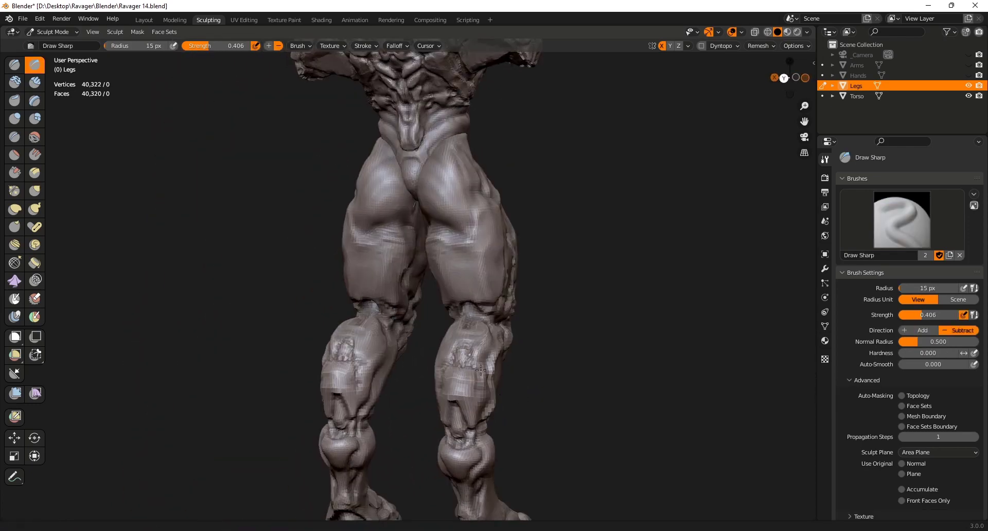
# Carve creases down the side of the calf muscle with Draw Sharp at a radius of 15 px
pyautogui.moveTo(425, 395); pyautogui.dragTo(471, 383, button='middle')
pyautogui.scroll(5, 471, 383)
pyautogui.moveTo(479, 405); pyautogui.dragTo(472, 375)
pyautogui.moveTo(483, 386)
pyautogui.mouseDown(button='middle')
pyautogui.moveTo(580, 381)
pyautogui.moveTo(568, 387)
pyautogui.mouseUp(button='middle')
pyautogui.moveTo(448, 396); pyautogui.dragTo(441, 417)
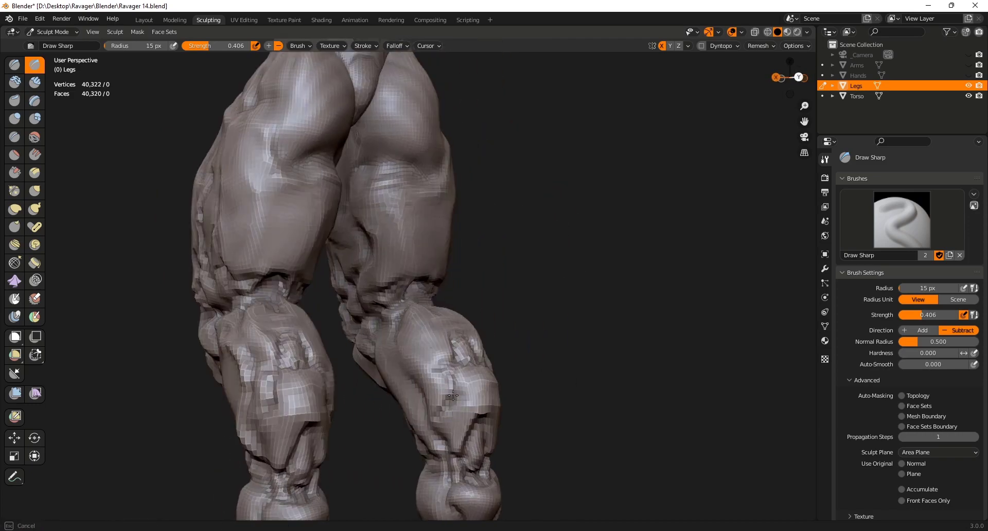
# Refine the muscle separations on the back of the calves with Draw Sharp and save the file
pyautogui.scroll(-3, 573, 406)
pyautogui.moveTo(573, 406)
pyautogui.mouseDown(button='middle')
pyautogui.moveTo(538, 397)
pyautogui.moveTo(441, 419)
pyautogui.mouseUp(button='middle')
pyautogui.scroll(3, 416, 375)
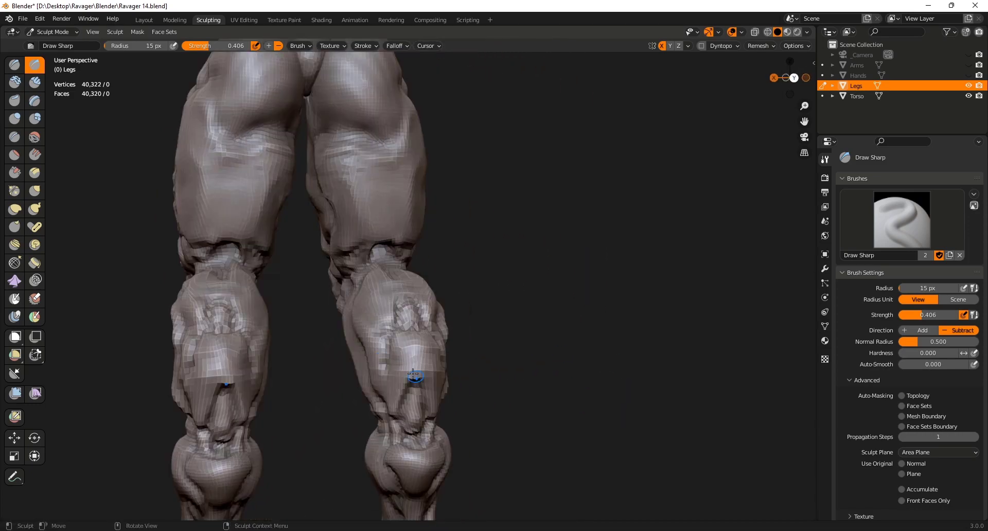
pyautogui.moveTo(415, 375); pyautogui.dragTo(505, 250, button='middle')
pyautogui.moveTo(462, 367)
pyautogui.mouseDown(button='middle')
pyautogui.moveTo(370, 381)
pyautogui.moveTo(360, 415)
pyautogui.moveTo(457, 390)
pyautogui.moveTo(489, 342)
pyautogui.moveTo(405, 325)
pyautogui.mouseUp(button='middle')
pyautogui.hotkey('ctrl', 's')
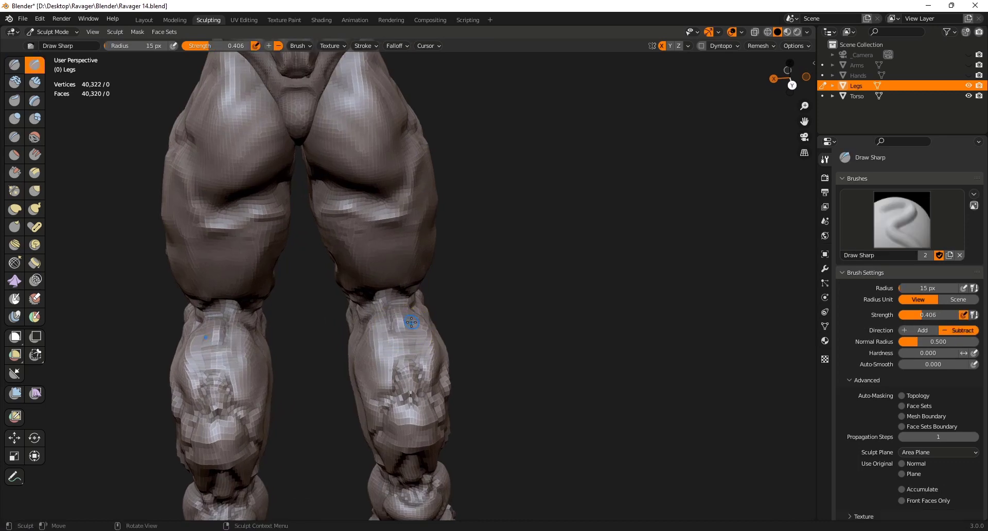
# Reshape the upper calf just below the knee with the Grab brush at a radius of 58 px and save the file
pyautogui.scroll(3, 411, 322)
pyautogui.scroll(-5, 388, 330)
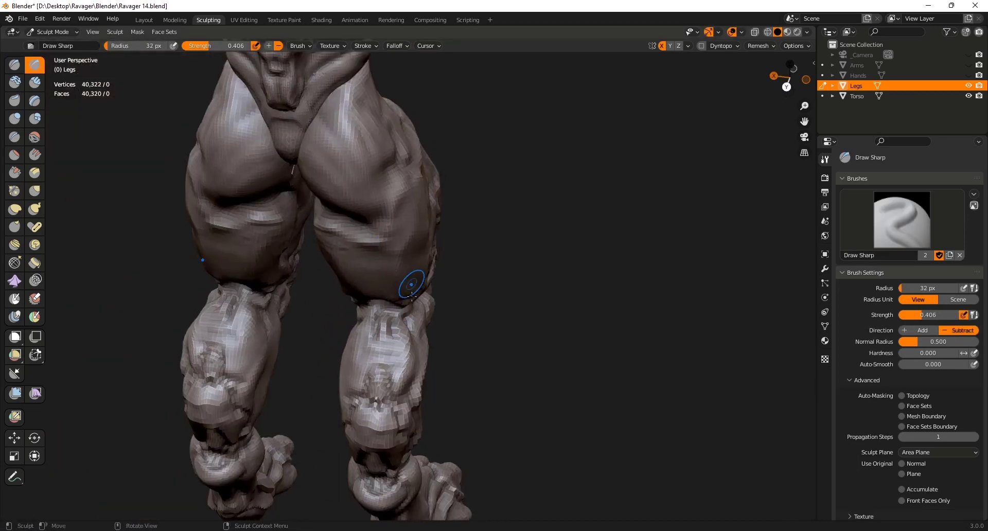
pyautogui.moveTo(412, 287); pyautogui.dragTo(460, 355, button='middle')
pyautogui.keyDown('ctrl'); pyautogui.moveTo(514, 313); pyautogui.dragTo(514, 352, button='middle'); pyautogui.keyUp('ctrl')
pyautogui.press('g')
pyautogui.scroll(5, 507, 373)
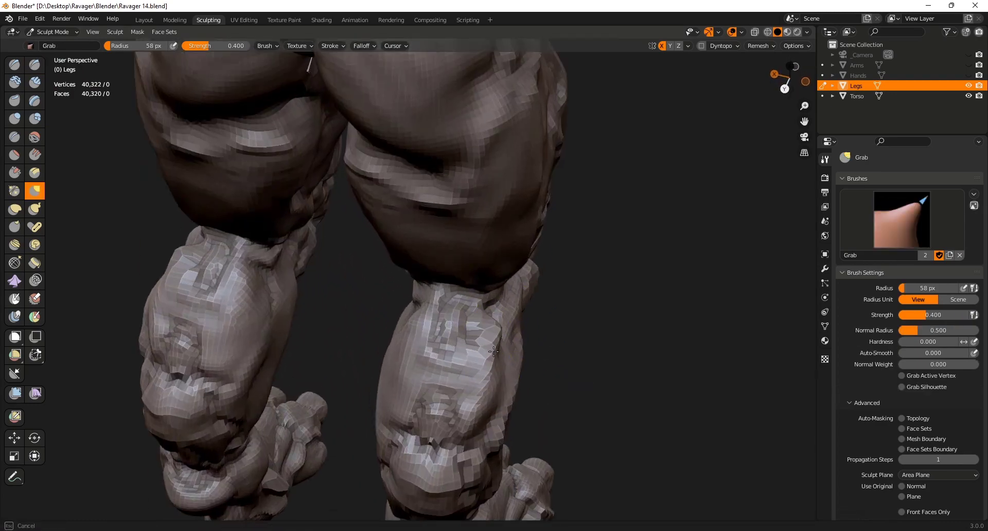
pyautogui.moveTo(494, 351); pyautogui.dragTo(488, 329)
pyautogui.moveTo(489, 319); pyautogui.dragTo(533, 335, button='middle')
pyautogui.moveTo(638, 350); pyautogui.dragTo(566, 396, button='middle')
pyautogui.moveTo(557, 337)
pyautogui.mouseDown(button='middle')
pyautogui.moveTo(564, 354)
pyautogui.moveTo(525, 273)
pyautogui.moveTo(522, 347)
pyautogui.mouseUp(button='middle')
pyautogui.moveTo(556, 402)
pyautogui.mouseDown(button='middle')
pyautogui.moveTo(520, 326)
pyautogui.moveTo(458, 403)
pyautogui.moveTo(522, 366)
pyautogui.moveTo(519, 437)
pyautogui.moveTo(452, 370)
pyautogui.moveTo(500, 384)
pyautogui.mouseUp(button='middle')
pyautogui.hotkey('shift', 't')
pyautogui.hotkey('ctrl', 's')
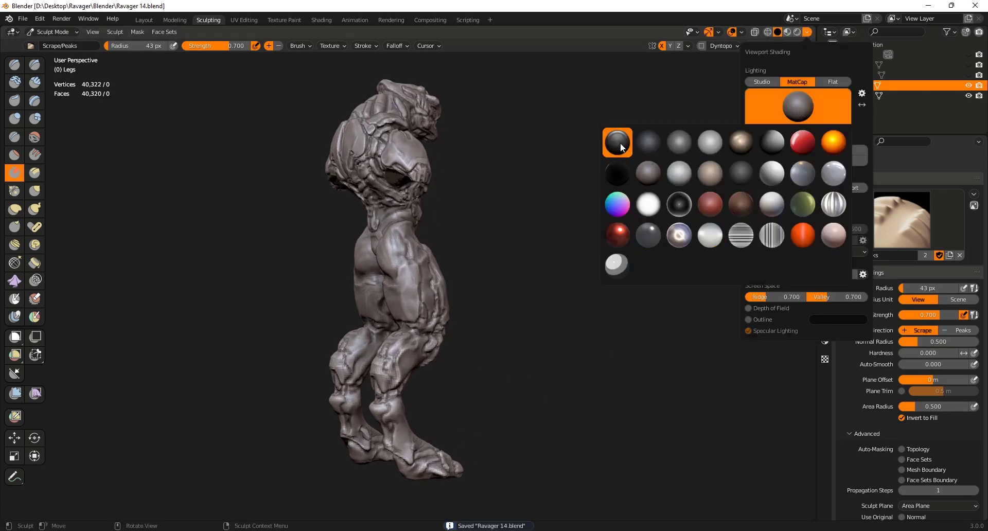
# Try the glossy black and dark brown matcaps on the sculpt to check the forms of the legs
pyautogui.click(620, 148)
pyautogui.moveTo(545, 330)
pyautogui.mouseDown(button='middle')
pyautogui.moveTo(474, 374)
pyautogui.moveTo(476, 334)
pyautogui.mouseUp(button='middle')
pyautogui.moveTo(476, 334)
pyautogui.mouseDown(button='middle')
pyautogui.moveTo(513, 414)
pyautogui.moveTo(529, 407)
pyautogui.moveTo(306, 407)
pyautogui.mouseUp(button='middle')
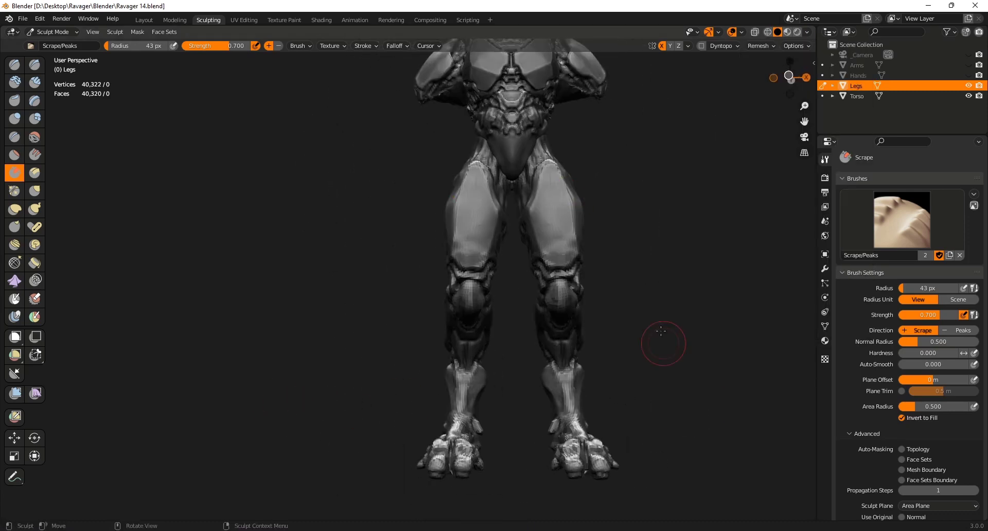
pyautogui.moveTo(607, 170)
pyautogui.mouseDown(button='middle')
pyautogui.moveTo(710, 137)
pyautogui.moveTo(747, 149)
pyautogui.mouseUp(button='middle')
pyautogui.click(808, 32)
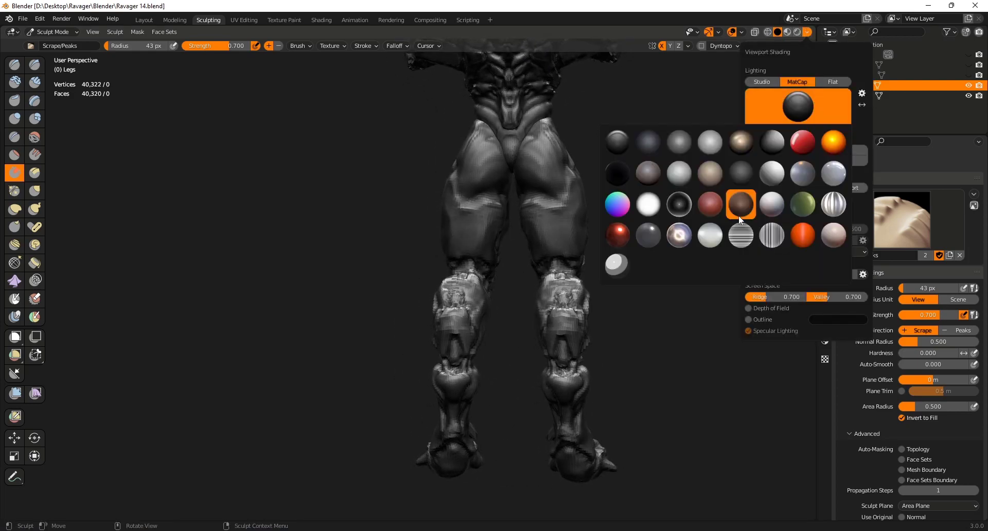
pyautogui.click(739, 205)
pyautogui.moveTo(739, 219)
pyautogui.mouseDown(button='middle')
pyautogui.moveTo(580, 404)
pyautogui.moveTo(495, 443)
pyautogui.moveTo(491, 465)
pyautogui.moveTo(533, 461)
pyautogui.moveTo(453, 464)
pyautogui.mouseUp(button='middle')
# Set the viewport lighting to the pearly reddish-grey matcap and check the side of the legs
pyautogui.click(806, 33)
pyautogui.click(798, 104)
pyautogui.click(769, 204)
pyautogui.moveTo(638, 288); pyautogui.dragTo(625, 301, button='middle')
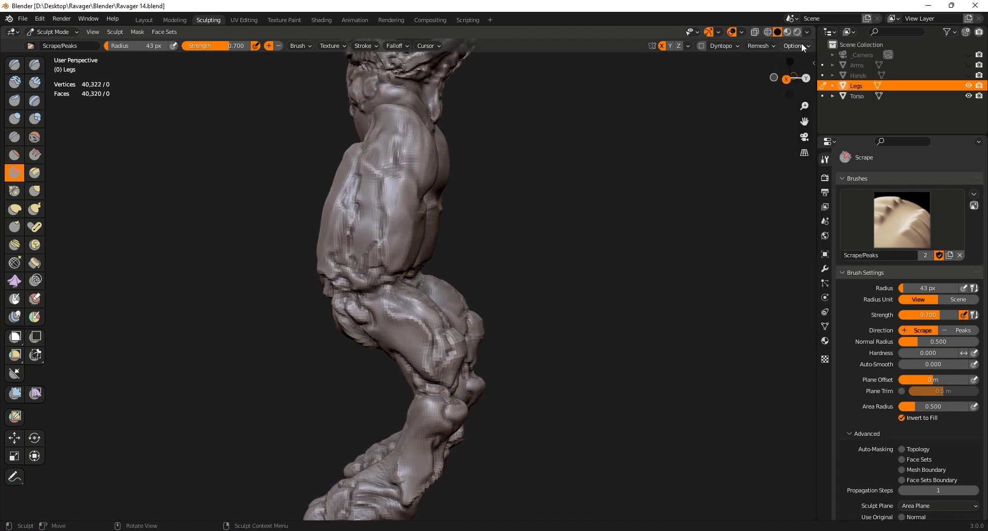
# Check the leg surfaces with the horizontal striped matcap and restore the pearly reddish-grey matcap
pyautogui.click(807, 33)
pyautogui.click(798, 104)
pyautogui.click(741, 235)
pyautogui.moveTo(494, 381)
pyautogui.mouseDown(button='middle')
pyautogui.moveTo(584, 375)
pyautogui.moveTo(501, 376)
pyautogui.mouseUp(button='middle')
pyautogui.click(808, 32)
pyautogui.click(798, 104)
pyautogui.click(769, 204)
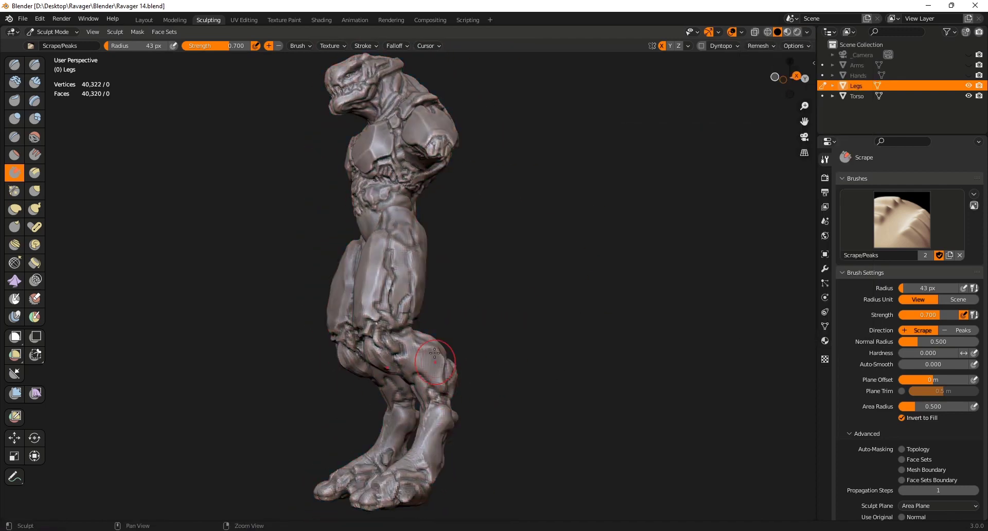
# Carve a crease on the outer upper thigh with Draw Sharp and build volume beside it with Clay Strips
pyautogui.moveTo(434, 353)
pyautogui.mouseDown(button='middle')
pyautogui.moveTo(345, 350)
pyautogui.moveTo(407, 329)
pyautogui.mouseUp(button='middle')
pyautogui.press('x')
pyautogui.moveTo(412, 261); pyautogui.dragTo(411, 279)
pyautogui.moveTo(545, 289); pyautogui.dragTo(522, 283, button='middle')
pyautogui.press('c')
pyautogui.moveTo(393, 283); pyautogui.dragTo(390, 267)
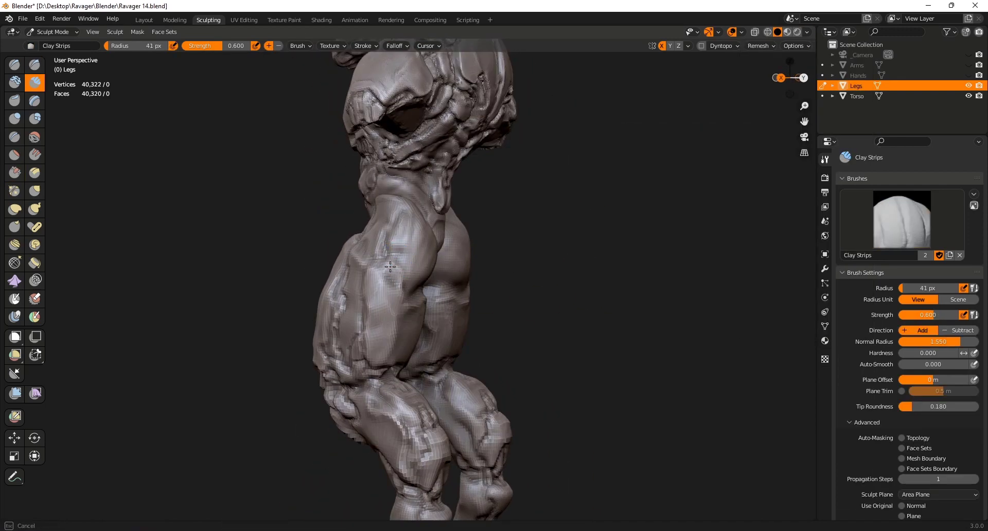
pyautogui.moveTo(378, 264); pyautogui.dragTo(462, 376, button='middle')
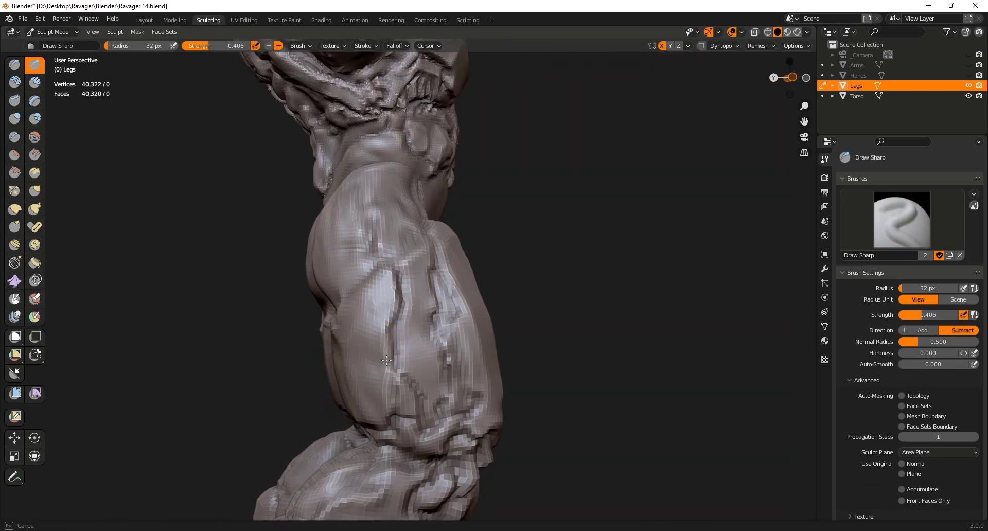
# Carve the muscle separation down the outer back of the thigh with Draw Sharp and save the file
pyautogui.moveTo(386, 360); pyautogui.dragTo(386, 367)
pyautogui.moveTo(388, 355); pyautogui.dragTo(406, 350, button='middle')
pyautogui.moveTo(398, 287); pyautogui.dragTo(389, 265)
pyautogui.moveTo(396, 308)
pyautogui.mouseDown(button='middle')
pyautogui.moveTo(481, 340)
pyautogui.moveTo(458, 342)
pyautogui.mouseUp(button='middle')
pyautogui.scroll(-2, 479, 355)
pyautogui.moveTo(512, 375)
pyautogui.mouseDown(button='middle')
pyautogui.moveTo(490, 375)
pyautogui.moveTo(522, 380)
pyautogui.mouseUp(button='middle')
pyautogui.hotkey('ctrl', 's')
# Build up the outer thigh with Clay Strips, cut the hamstring's lower edge above the knee with Draw Sharp, and save
pyautogui.scroll(2, 535, 381)
pyautogui.press('c')
pyautogui.moveTo(467, 329); pyautogui.dragTo(465, 337)
pyautogui.moveTo(540, 385)
pyautogui.mouseDown(button='middle')
pyautogui.moveTo(508, 390)
pyautogui.moveTo(533, 387)
pyautogui.mouseUp(button='middle')
pyautogui.press('x')
pyautogui.moveTo(423, 370); pyautogui.dragTo(405, 385)
pyautogui.moveTo(409, 382)
pyautogui.mouseDown(button='middle')
pyautogui.moveTo(440, 387)
pyautogui.moveTo(415, 386)
pyautogui.mouseUp(button='middle')
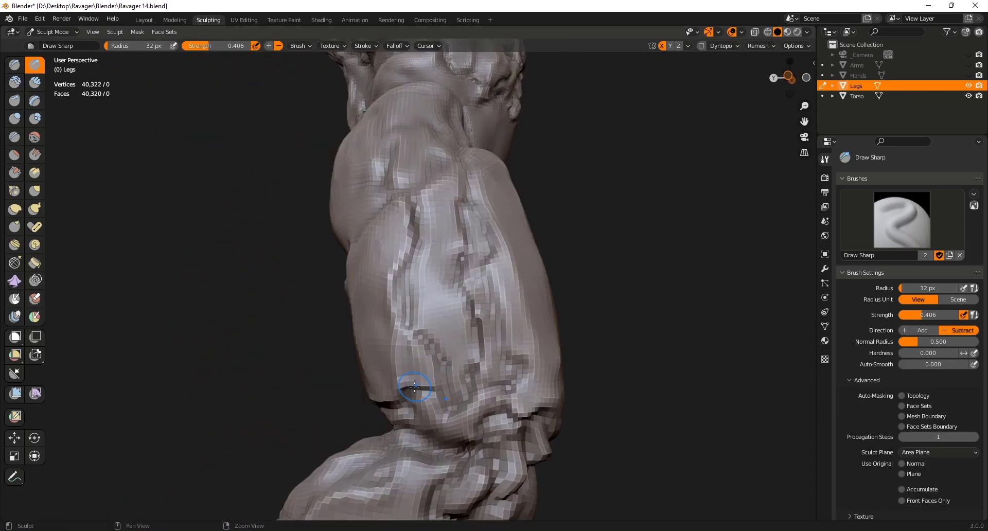
pyautogui.moveTo(412, 322); pyautogui.dragTo(447, 329, button='middle')
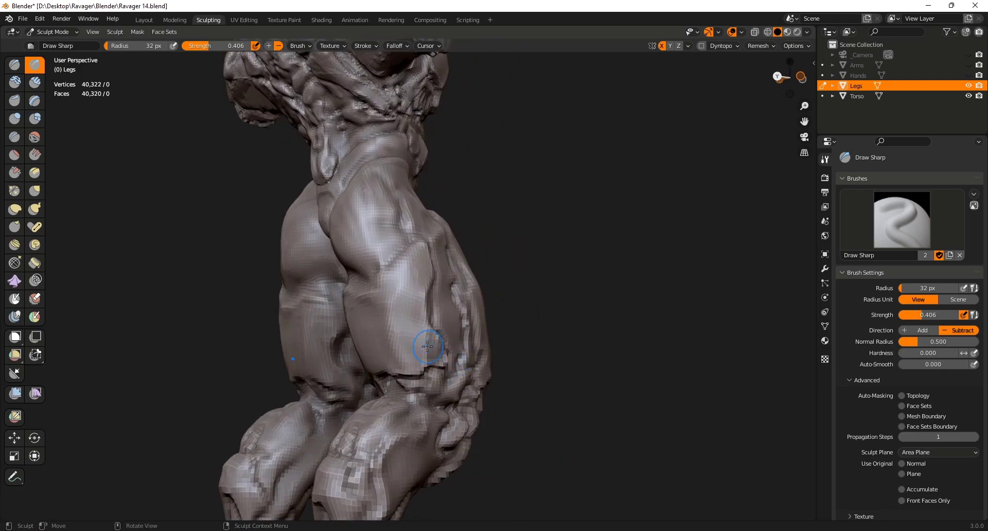
pyautogui.scroll(-2, 432, 350)
pyautogui.hotkey('ctrl', 's')
# Scrape the planes of the lower back thigh above the knee with the Scrape brush and save the file
pyautogui.hotkey('shift', 't')
pyautogui.moveTo(422, 362); pyautogui.dragTo(391, 356, button='middle')
pyautogui.moveTo(384, 341); pyautogui.dragTo(381, 351)
pyautogui.scroll(2, 381, 352)
pyautogui.moveTo(381, 350); pyautogui.dragTo(372, 334, button='middle')
pyautogui.moveTo(372, 335); pyautogui.dragTo(373, 344)
pyautogui.scroll(-3, 375, 349)
pyautogui.hotkey('ctrl', 's')
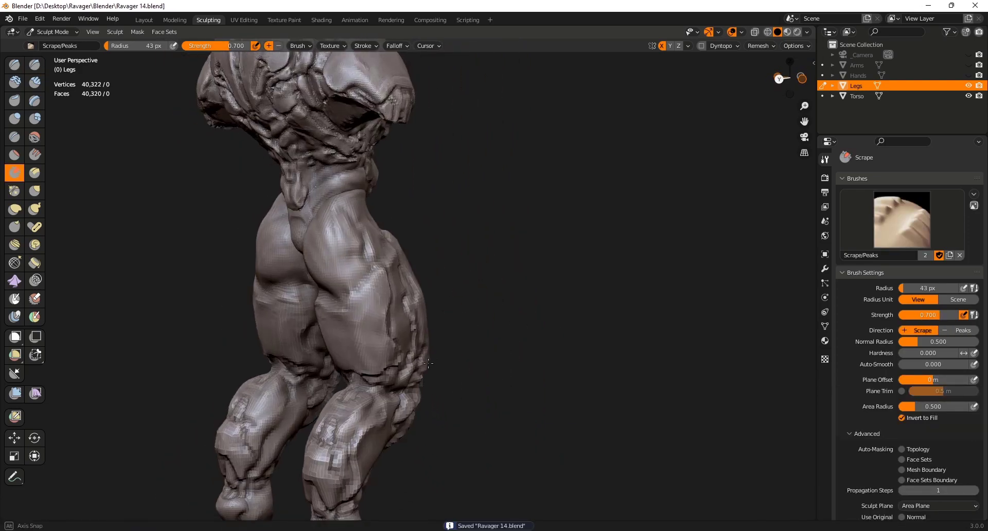
pyautogui.scroll(2, 477, 375)
pyautogui.moveTo(391, 362)
pyautogui.mouseDown(button='middle')
pyautogui.moveTo(476, 375)
pyautogui.moveTo(471, 389)
pyautogui.moveTo(380, 366)
pyautogui.moveTo(479, 358)
pyautogui.mouseUp(button='middle')
pyautogui.keyDown('shift'); pyautogui.moveTo(278, 288); pyautogui.dragTo(353, 341, button='middle'); pyautogui.keyUp('shift')
pyautogui.moveTo(478, 340); pyautogui.dragTo(532, 336, button='middle')
pyautogui.hotkey('ctrl', 's')
pyautogui.scroll(2, 395, 314)
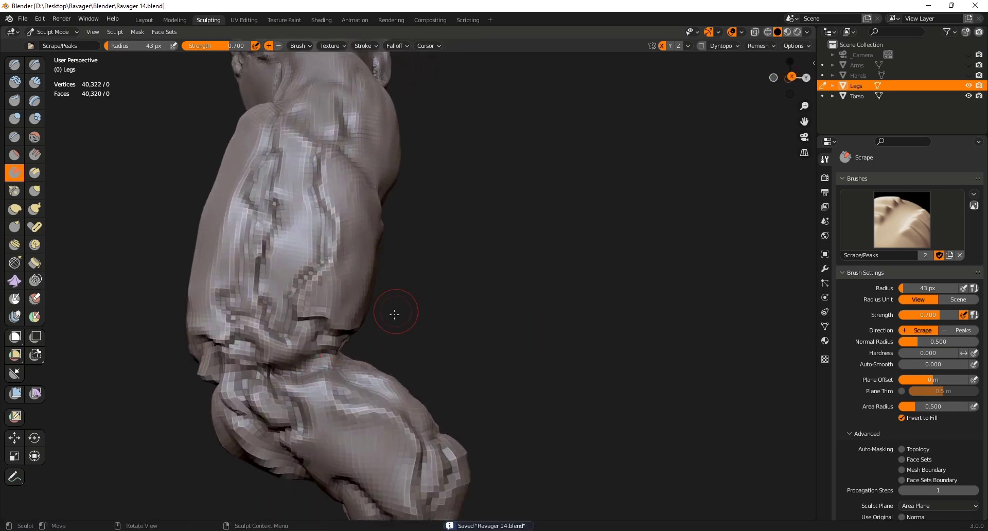
# Adjust the leg silhouette in side view with the Grab brush at a radius of 34 px and save the file
pyautogui.scroll(-5, 333, 308)
pyautogui.moveTo(402, 288); pyautogui.dragTo(420, 283, button='middle')
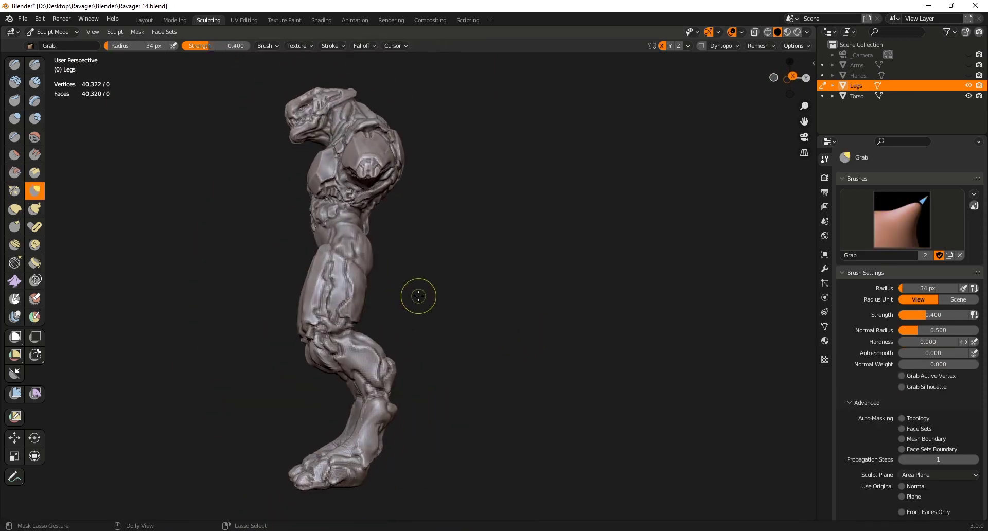
pyautogui.scroll(5, 319, 297)
pyautogui.scroll(-5, 366, 267)
pyautogui.moveTo(398, 360); pyautogui.dragTo(446, 385, button='middle')
pyautogui.scroll(5, 365, 360)
pyautogui.scroll(-5, 398, 380)
pyautogui.hotkey('ctrl', 's')
# Carve muscle creases over the hip at the top of the outer thigh with Draw Sharp and save the file
pyautogui.scroll(5, 391, 354)
pyautogui.press('x')
pyautogui.moveTo(340, 333); pyautogui.dragTo(348, 343)
pyautogui.moveTo(325, 315); pyautogui.dragTo(350, 297, button='middle')
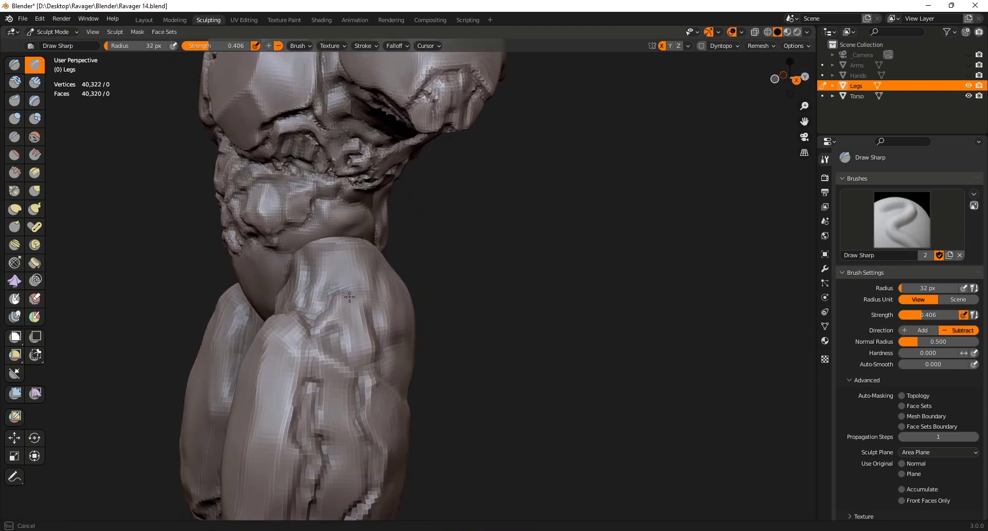
pyautogui.moveTo(361, 347); pyautogui.dragTo(364, 362, button='middle')
pyautogui.hotkey('ctrl', 's')
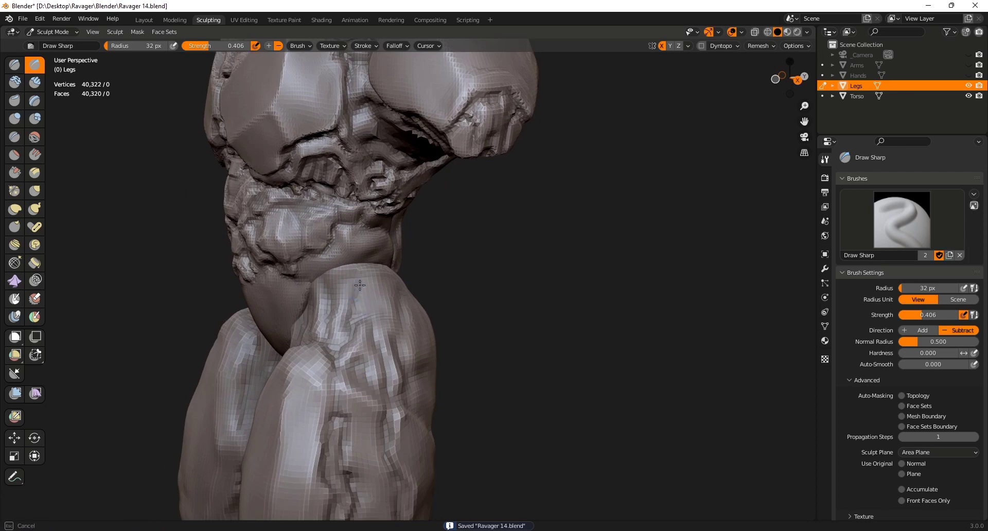
pyautogui.moveTo(360, 285); pyautogui.dragTo(370, 302, button='middle')
pyautogui.scroll(-5, 437, 368)
pyautogui.moveTo(437, 368); pyautogui.dragTo(426, 401, button='middle')
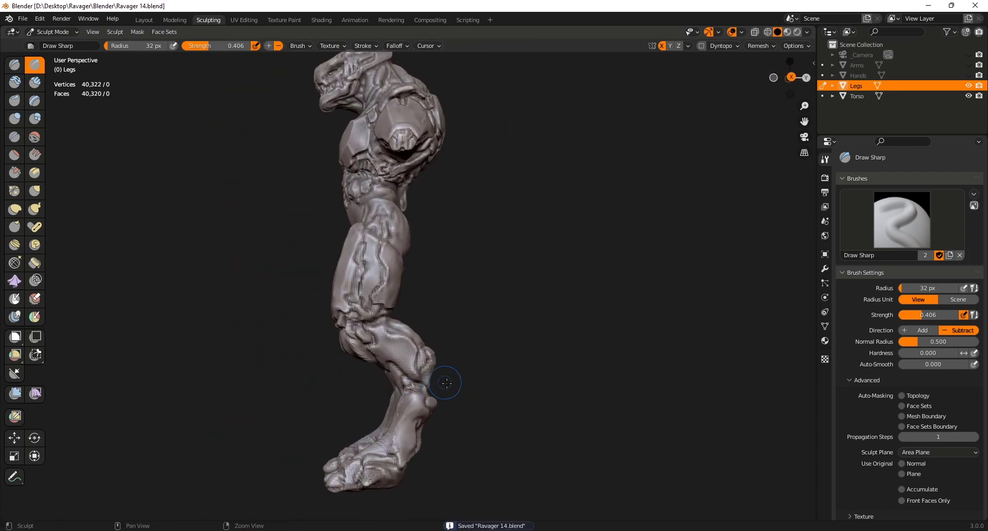
# Deepen the creases running from the hip into the outer thigh muscles with Draw Sharp and save the file
pyautogui.scroll(7, 392, 214)
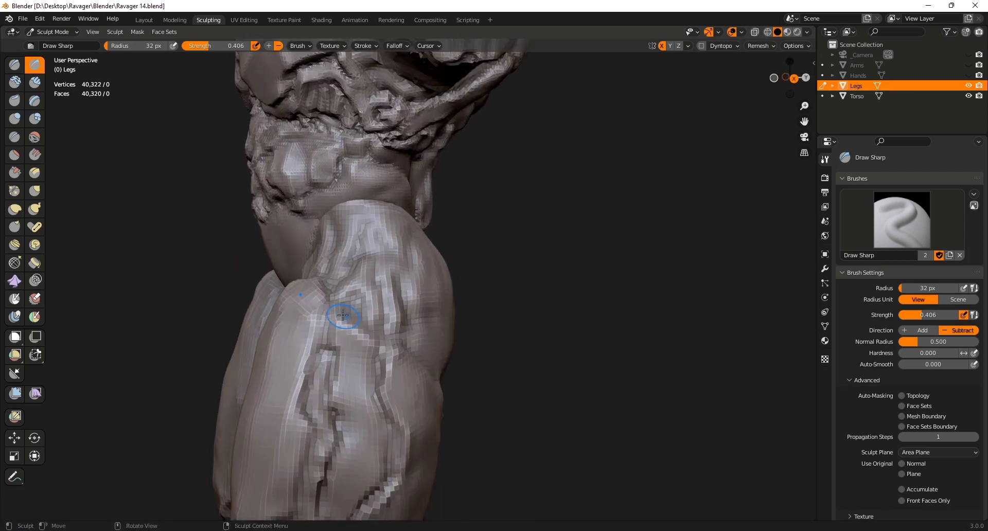
pyautogui.moveTo(361, 344)
pyautogui.mouseDown(button='middle')
pyautogui.moveTo(374, 342)
pyautogui.moveTo(352, 338)
pyautogui.mouseUp(button='middle')
pyautogui.moveTo(397, 307)
pyautogui.keyDown('ctrl'); pyautogui.mouseDown(button='middle')
pyautogui.moveTo(446, 388)
pyautogui.moveTo(409, 317)
pyautogui.mouseUp(button='middle'); pyautogui.keyUp('ctrl')
pyautogui.hotkey('ctrl', 's')
pyautogui.moveTo(389, 330); pyautogui.dragTo(401, 337)
pyautogui.keyDown('ctrl'); pyautogui.moveTo(507, 352); pyautogui.dragTo(536, 363, button='middle'); pyautogui.keyUp('ctrl')
pyautogui.hotkey('ctrl', 's')
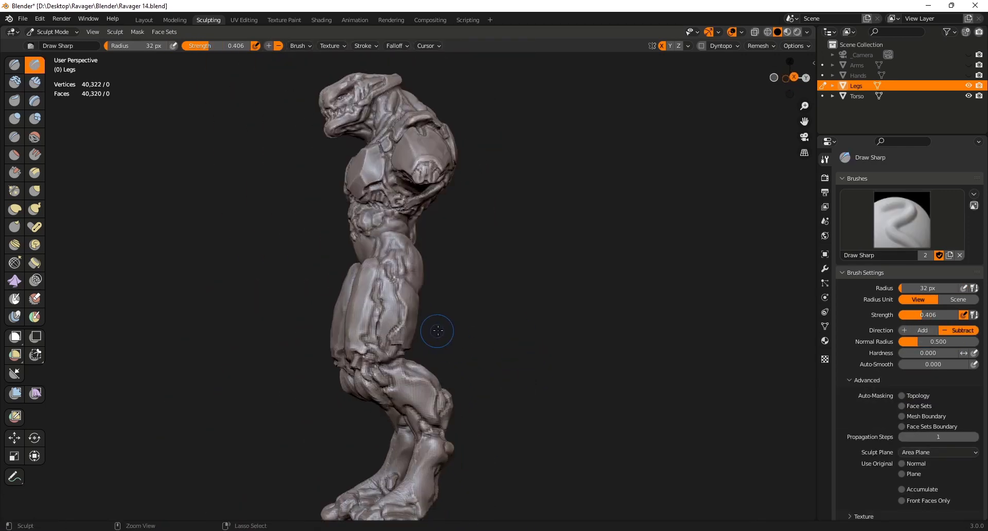
pyautogui.keyDown('ctrl'); pyautogui.moveTo(434, 327); pyautogui.dragTo(510, 414, button='middle'); pyautogui.keyUp('ctrl')
pyautogui.hotkey('ctrl', 's')
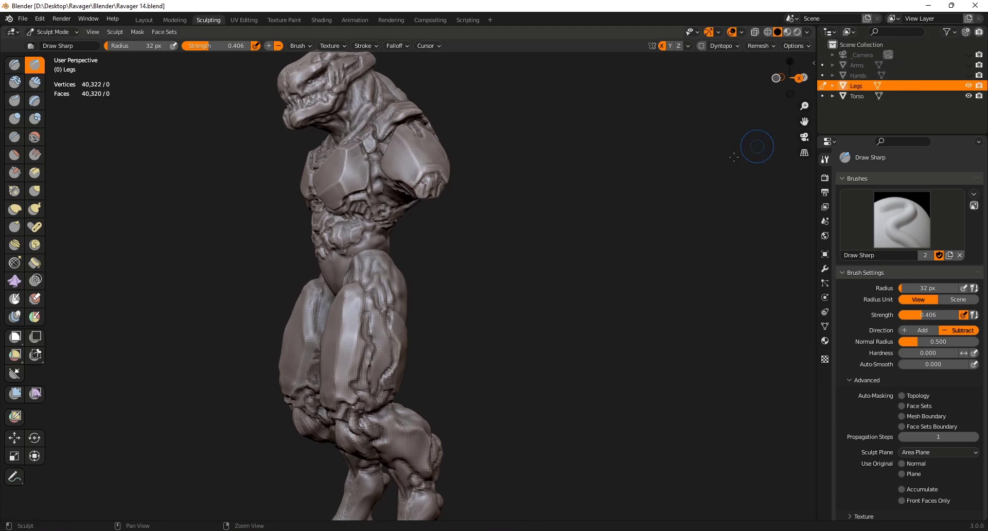
pyautogui.hotkey('ctrl', 's')
# Resize the Grab brush and reshape the contour of the foot
pyautogui.moveTo(309, 381)
pyautogui.mouseDown(button='middle')
pyautogui.moveTo(386, 410)
pyautogui.moveTo(407, 487)
pyautogui.moveTo(427, 401)
pyautogui.moveTo(370, 445)
pyautogui.moveTo(348, 412)
pyautogui.mouseUp(button='middle')
pyautogui.press('g')
pyautogui.press('f')
pyautogui.click(423, 428)
pyautogui.moveTo(423, 429); pyautogui.dragTo(467, 405, button='middle')
pyautogui.moveTo(338, 415); pyautogui.dragTo(325, 408)
# Flatten the planes on the top of the foot and toes with the Flatten brush at a radius of 28 px
pyautogui.moveTo(378, 422)
pyautogui.mouseDown(button='middle')
pyautogui.moveTo(335, 394)
pyautogui.moveTo(366, 463)
pyautogui.moveTo(334, 479)
pyautogui.mouseUp(button='middle')
pyautogui.hotkey('shift', 't')
pyautogui.moveTo(376, 447); pyautogui.dragTo(381, 434)
pyautogui.moveTo(412, 443); pyautogui.dragTo(386, 386, button='middle')
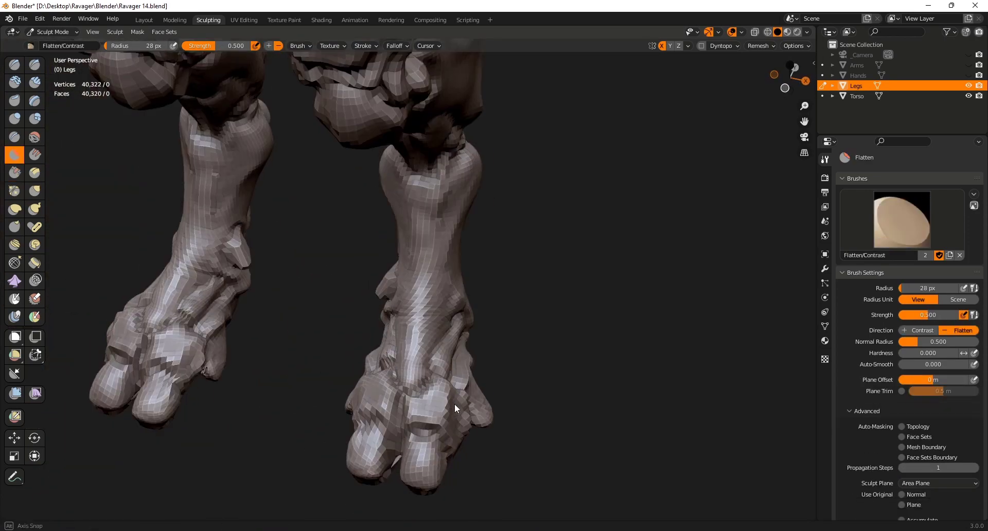
pyautogui.moveTo(454, 405); pyautogui.dragTo(499, 412, button='middle')
pyautogui.moveTo(352, 423); pyautogui.dragTo(359, 415)
pyautogui.moveTo(437, 244)
pyautogui.keyDown('ctrl'); pyautogui.mouseDown(button='middle')
pyautogui.moveTo(457, 319)
pyautogui.moveTo(501, 412)
pyautogui.mouseUp(button='middle'); pyautogui.keyUp('ctrl')
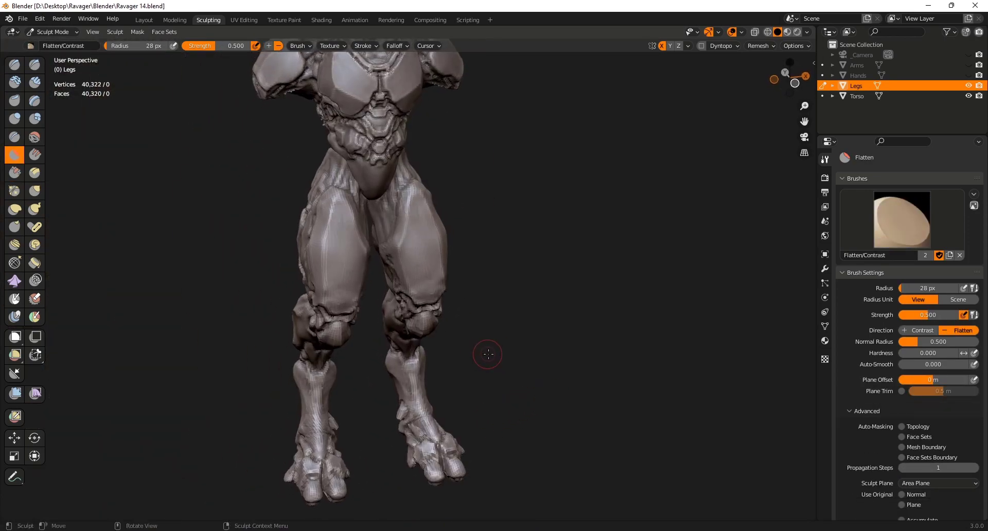
# Carve creases along the inner foot and around the dewclaw at the ankle with Draw Sharp at 32 px
pyautogui.moveTo(462, 442)
pyautogui.mouseDown(button='middle')
pyautogui.moveTo(378, 437)
pyautogui.moveTo(438, 381)
pyautogui.moveTo(437, 427)
pyautogui.mouseUp(button='middle')
pyautogui.press('x')
pyautogui.moveTo(437, 438)
pyautogui.keyDown('ctrl'); pyautogui.mouseDown(button='middle')
pyautogui.moveTo(445, 416)
pyautogui.moveTo(436, 389)
pyautogui.moveTo(561, 409)
pyautogui.moveTo(447, 419)
pyautogui.moveTo(535, 385)
pyautogui.mouseUp(button='middle'); pyautogui.keyUp('ctrl')
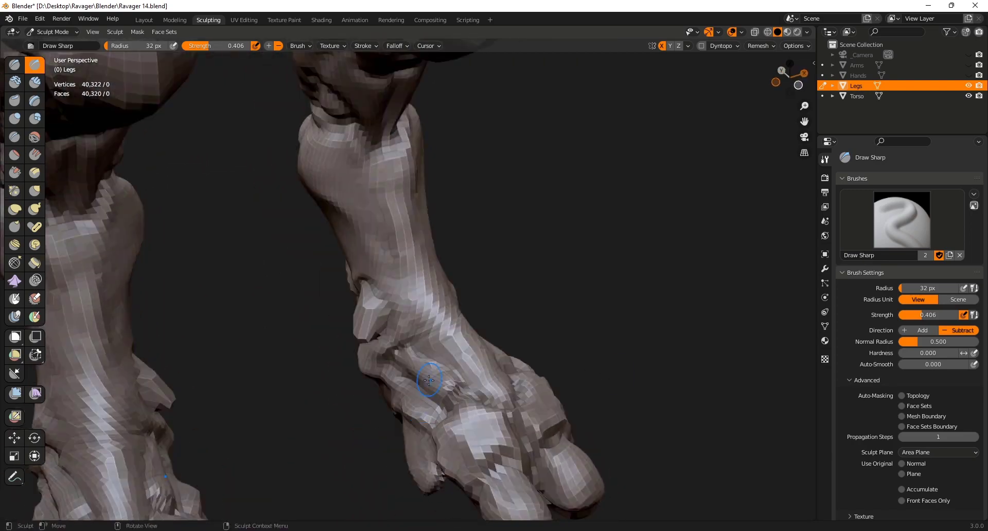
pyautogui.moveTo(413, 384); pyautogui.dragTo(465, 427, button='middle')
pyautogui.keyDown('shift'); pyautogui.moveTo(466, 405); pyautogui.dragTo(456, 346, button='middle'); pyautogui.keyUp('shift')
pyautogui.moveTo(278, 430); pyautogui.dragTo(394, 334, button='middle')
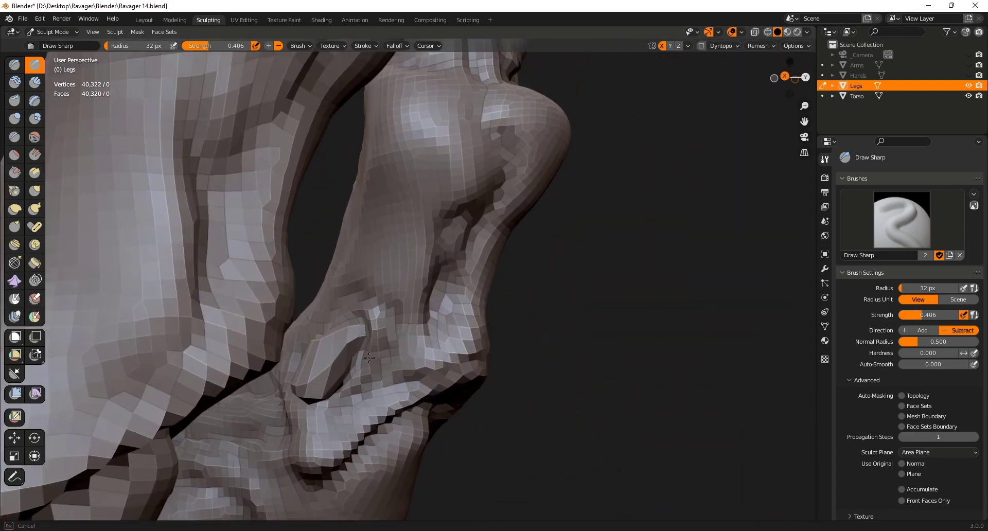
pyautogui.moveTo(327, 417); pyautogui.dragTo(272, 372, button='middle')
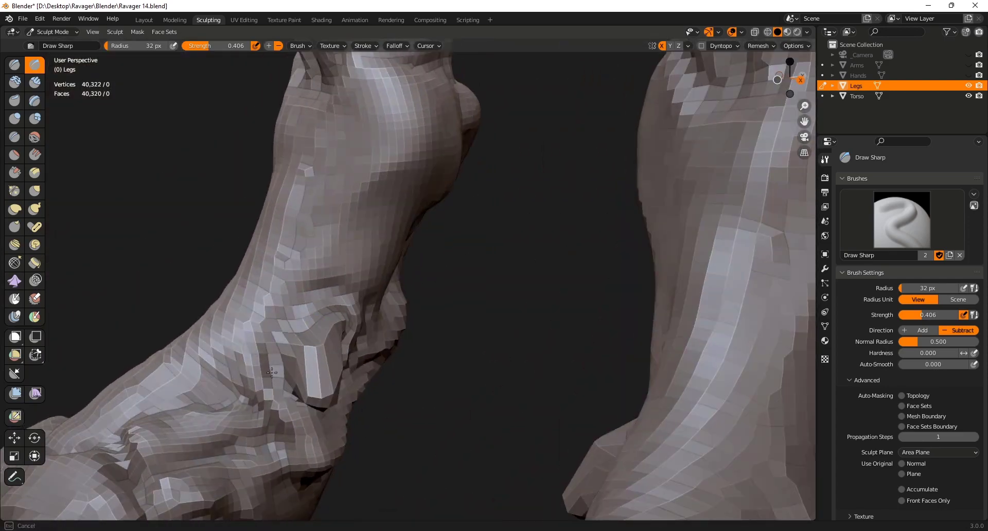
# Sharpen the folds beneath the dewclaw on the inner side of the foot with Draw Sharp
pyautogui.scroll(-6, 279, 366)
pyautogui.moveTo(340, 315)
pyautogui.mouseDown(button='middle')
pyautogui.moveTo(401, 309)
pyautogui.moveTo(337, 329)
pyautogui.moveTo(363, 360)
pyautogui.mouseUp(button='middle')
pyautogui.scroll(3, 326, 330)
pyautogui.press('c')
pyautogui.press('x')
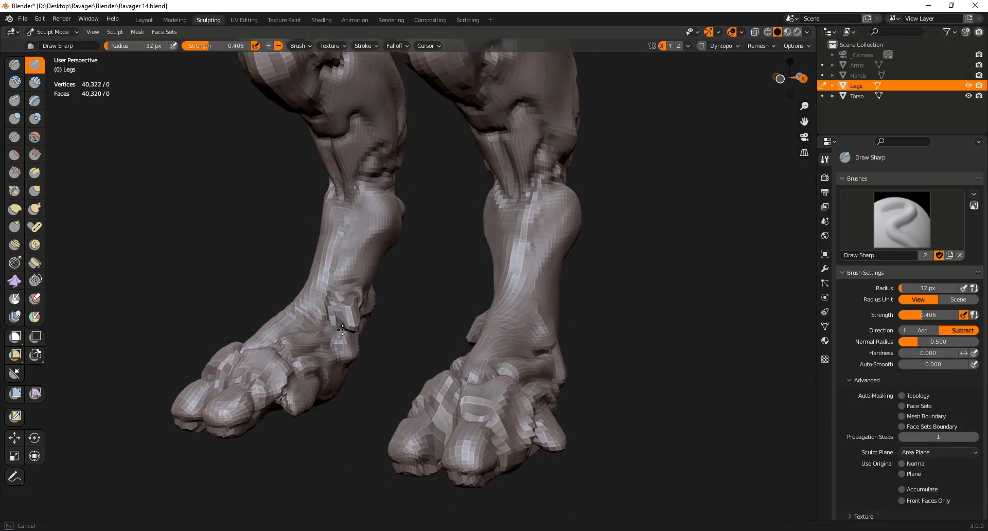
pyautogui.moveTo(338, 329)
pyautogui.mouseDown(button='middle')
pyautogui.moveTo(351, 344)
pyautogui.moveTo(327, 295)
pyautogui.moveTo(379, 324)
pyautogui.mouseUp(button='middle')
pyautogui.scroll(-5, 379, 324)
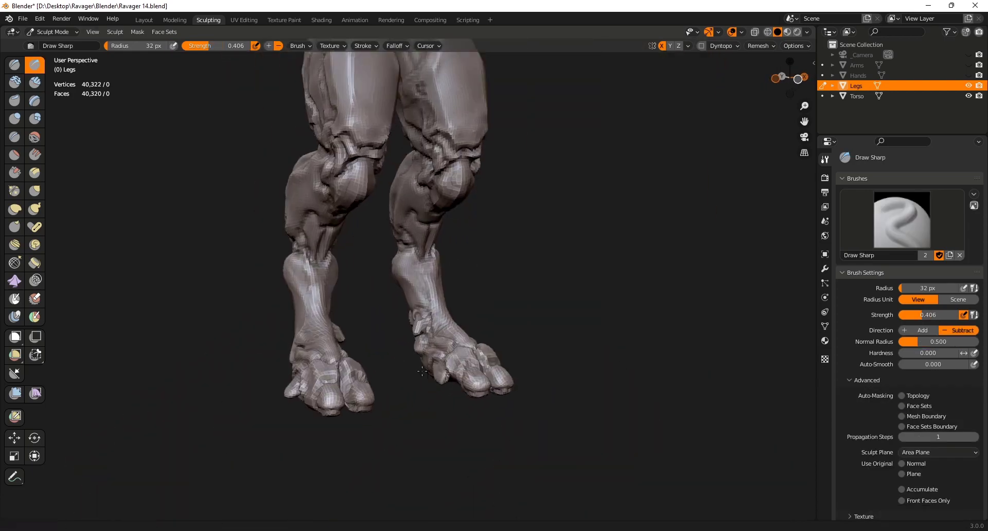
# Build up the forms around the dewclaw and ankle with Clay Strips at a radius of 41 px
pyautogui.scroll(5, 347, 351)
pyautogui.press('c')
pyautogui.scroll(-5, 360, 352)
pyautogui.scroll(6, 356, 379)
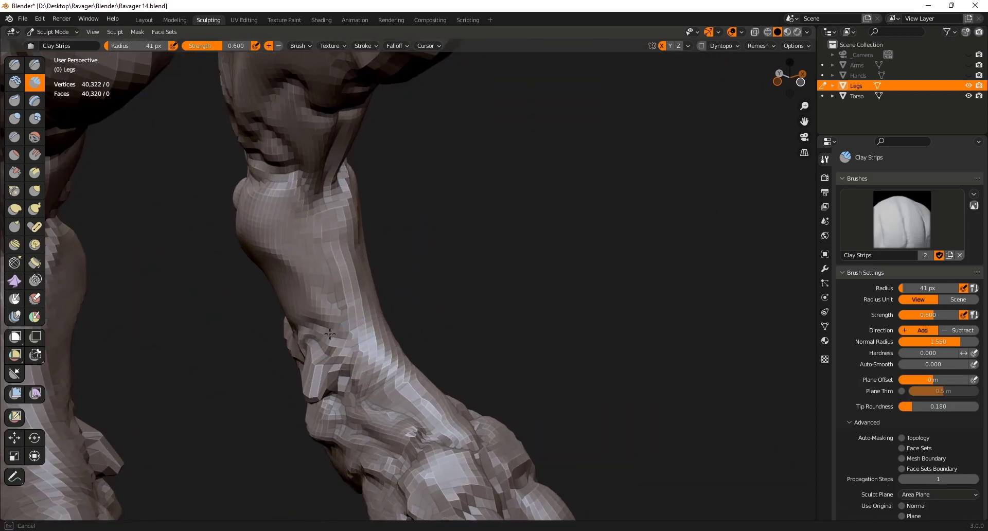
pyautogui.scroll(-5, 356, 379)
pyautogui.moveTo(392, 234); pyautogui.dragTo(418, 409, button='middle')
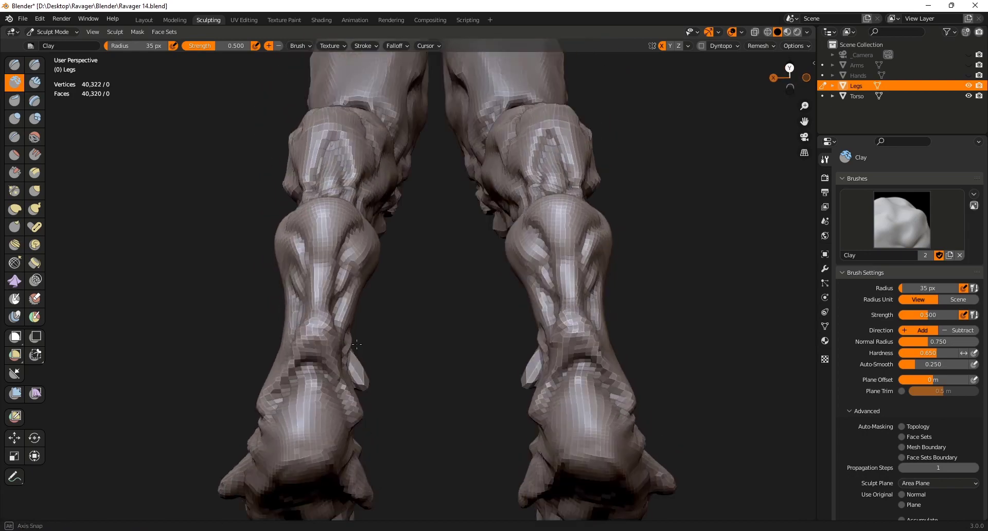
# Reshape the ankles and the sides of the feet with a resized Grab brush and save the file
pyautogui.press('g')
pyautogui.moveTo(302, 326)
pyautogui.mouseDown(button='middle')
pyautogui.moveTo(316, 459)
pyautogui.moveTo(364, 316)
pyautogui.mouseUp(button='middle')
pyautogui.moveTo(333, 352)
pyautogui.mouseDown(button='middle')
pyautogui.moveTo(355, 399)
pyautogui.moveTo(571, 386)
pyautogui.moveTo(548, 390)
pyautogui.mouseUp(button='middle')
pyautogui.press('f')
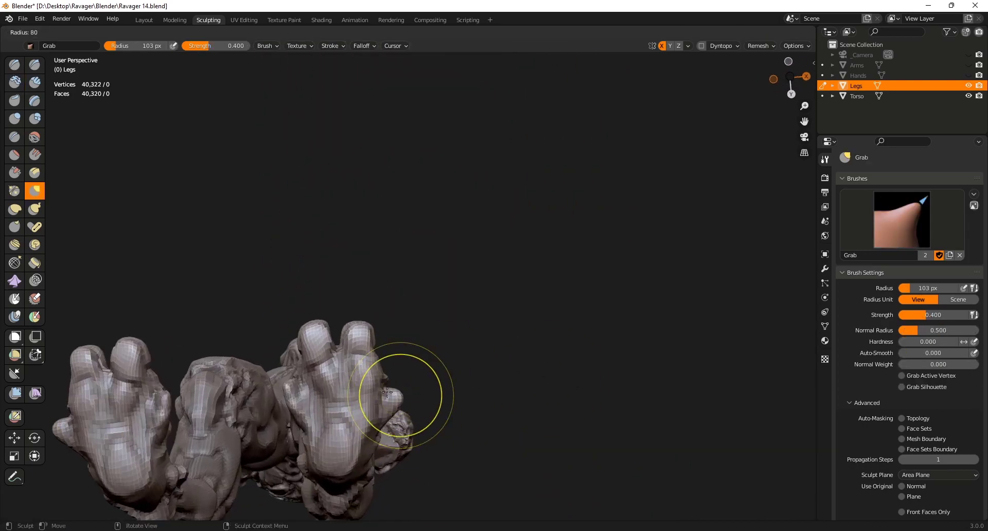
pyautogui.moveTo(393, 362)
pyautogui.mouseDown(button='middle')
pyautogui.moveTo(412, 397)
pyautogui.moveTo(353, 495)
pyautogui.moveTo(378, 372)
pyautogui.moveTo(403, 454)
pyautogui.moveTo(452, 335)
pyautogui.moveTo(514, 391)
pyautogui.moveTo(574, 398)
pyautogui.moveTo(502, 389)
pyautogui.moveTo(459, 419)
pyautogui.moveTo(431, 394)
pyautogui.moveTo(425, 351)
pyautogui.moveTo(463, 406)
pyautogui.moveTo(386, 407)
pyautogui.moveTo(359, 375)
pyautogui.moveTo(291, 407)
pyautogui.moveTo(183, 394)
pyautogui.moveTo(430, 407)
pyautogui.moveTo(402, 391)
pyautogui.moveTo(362, 393)
pyautogui.moveTo(465, 390)
pyautogui.moveTo(426, 384)
pyautogui.moveTo(440, 406)
pyautogui.mouseUp(button='middle')
pyautogui.hotkey('ctrl', 's')
# Carve tendon ridges along the inner side of the foot below the dewclaw with Draw Sharp and save the file
pyautogui.scroll(2, 431, 394)
pyautogui.press('d')
pyautogui.scroll(-2, 386, 407)
pyautogui.press('d')
pyautogui.scroll(2, 309, 391)
pyautogui.press('x')
pyautogui.moveTo(387, 452)
pyautogui.mouseDown(button='middle')
pyautogui.moveTo(244, 431)
pyautogui.moveTo(341, 418)
pyautogui.mouseUp(button='middle')
pyautogui.hotkey('shift', 'x')
pyautogui.scroll(2, 318, 423)
pyautogui.press('x')
pyautogui.hotkey('shift', 'x')
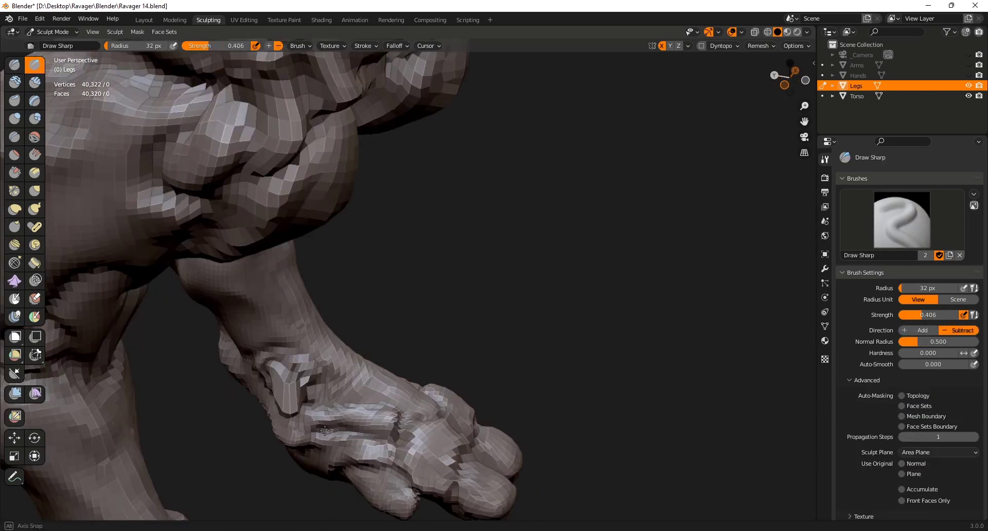
pyautogui.scroll(-4, 360, 412)
pyautogui.hotkey('ctrl', 's')
# Deepen the crease down the lower outer thigh above the knee with Draw Sharp and save the file
pyautogui.moveTo(430, 412); pyautogui.dragTo(377, 361, button='middle')
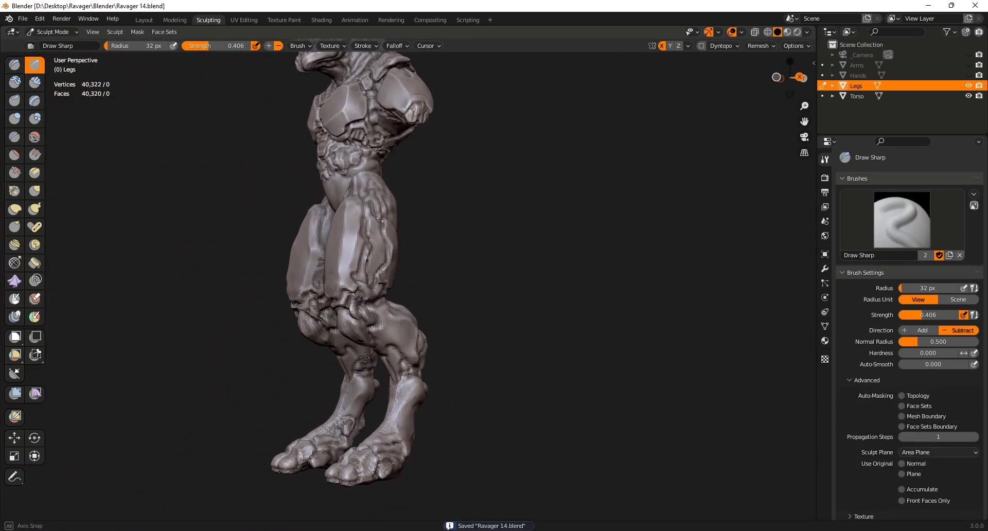
pyautogui.scroll(6, 350, 316)
pyautogui.moveTo(351, 315); pyautogui.dragTo(317, 318, button='middle')
pyautogui.moveTo(333, 284); pyautogui.dragTo(322, 299)
pyautogui.scroll(-6, 320, 297)
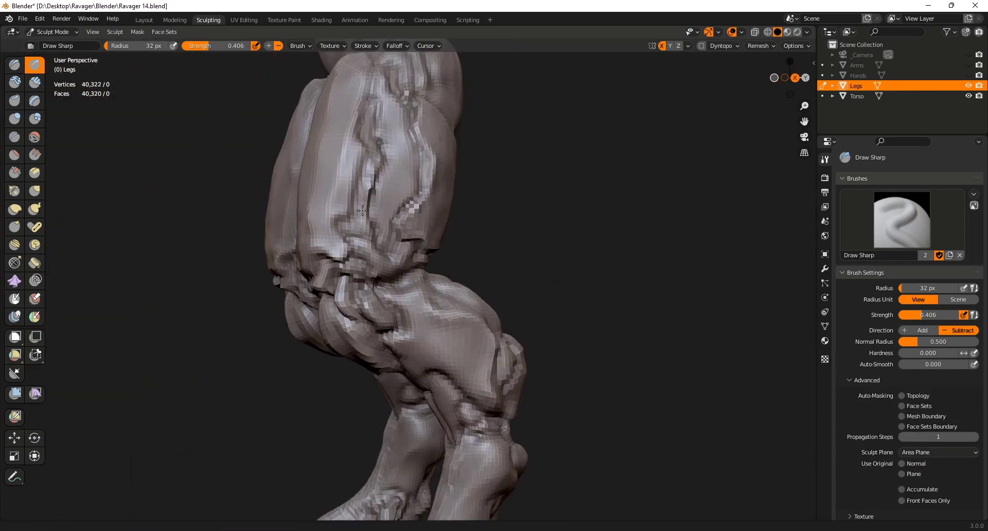
pyautogui.hotkey('ctrl', 's')
# Carve the muscle separation along the top of the outer calf below the knee with Draw Sharp
pyautogui.scroll(-4, 415, 343)
pyautogui.moveTo(416, 348); pyautogui.dragTo(466, 371, button='middle')
pyautogui.scroll(5, 479, 387)
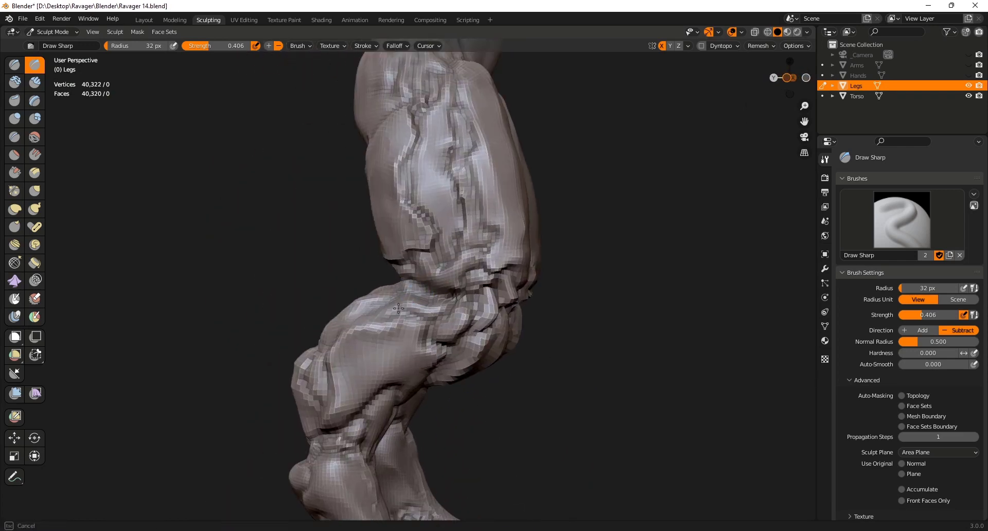
pyautogui.moveTo(454, 331)
pyautogui.mouseDown(button='middle')
pyautogui.moveTo(411, 340)
pyautogui.moveTo(463, 409)
pyautogui.moveTo(415, 298)
pyautogui.mouseUp(button='middle')
pyautogui.press('x')
pyautogui.scroll(4, 377, 350)
pyautogui.scroll(-4, 434, 385)
pyautogui.scroll(4, 416, 297)
pyautogui.scroll(2, 406, 295)
pyautogui.moveTo(416, 297); pyautogui.dragTo(394, 287)
pyautogui.moveTo(394, 286)
pyautogui.mouseDown(button='middle')
pyautogui.moveTo(340, 280)
pyautogui.moveTo(438, 273)
pyautogui.mouseUp(button='middle')
# Flatten the outer calf below the knee with Scrape and build up its surface with the Clay brush
pyautogui.hotkey('shift', 't')
pyautogui.scroll(-6, 448, 283)
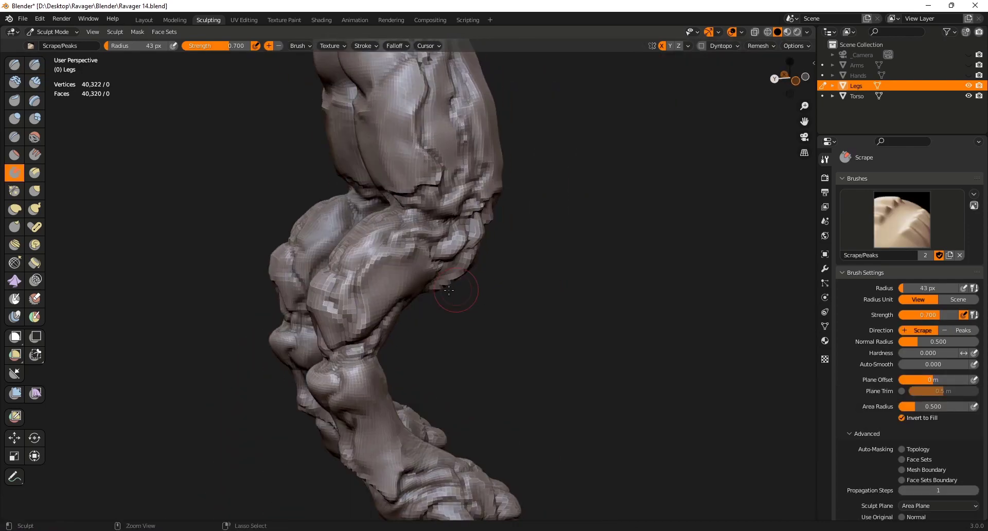
pyautogui.press('c')
pyautogui.scroll(6, 411, 278)
pyautogui.moveTo(382, 293); pyautogui.dragTo(393, 268, button='middle')
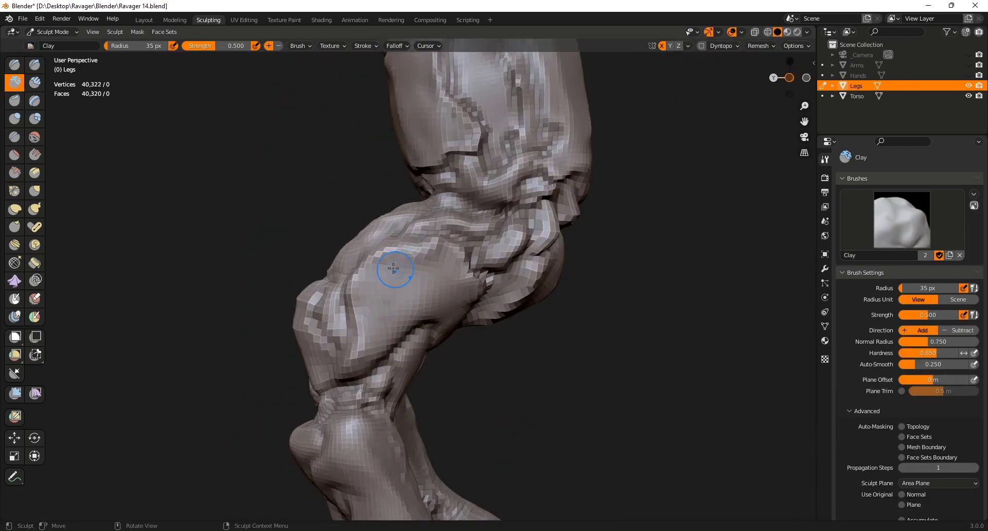
pyautogui.click(445, 279)
# Adjust the silhouette around the knee with the Grab brush and save the file
pyautogui.scroll(-5, 445, 280)
pyautogui.moveTo(448, 283)
pyautogui.mouseDown(button='middle')
pyautogui.moveTo(539, 342)
pyautogui.moveTo(414, 365)
pyautogui.moveTo(410, 322)
pyautogui.mouseUp(button='middle')
pyautogui.press('g')
pyautogui.moveTo(395, 368); pyautogui.dragTo(425, 356, button='middle')
pyautogui.hotkey('ctrl', 's')
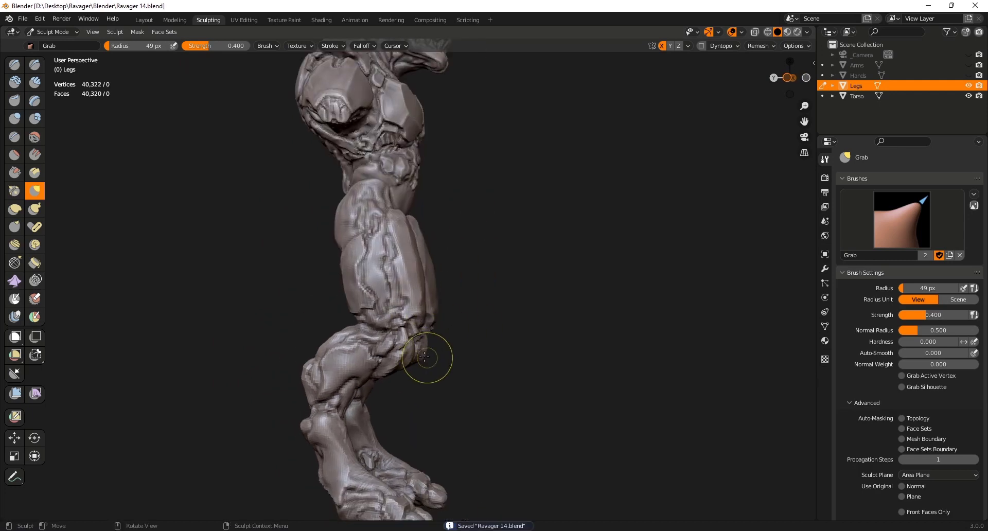
# Scrape the outer thigh, deepen its creases above the knee with Draw Sharp, and save the file
pyautogui.hotkey('shift', 't')
pyautogui.scroll(3, 390, 312)
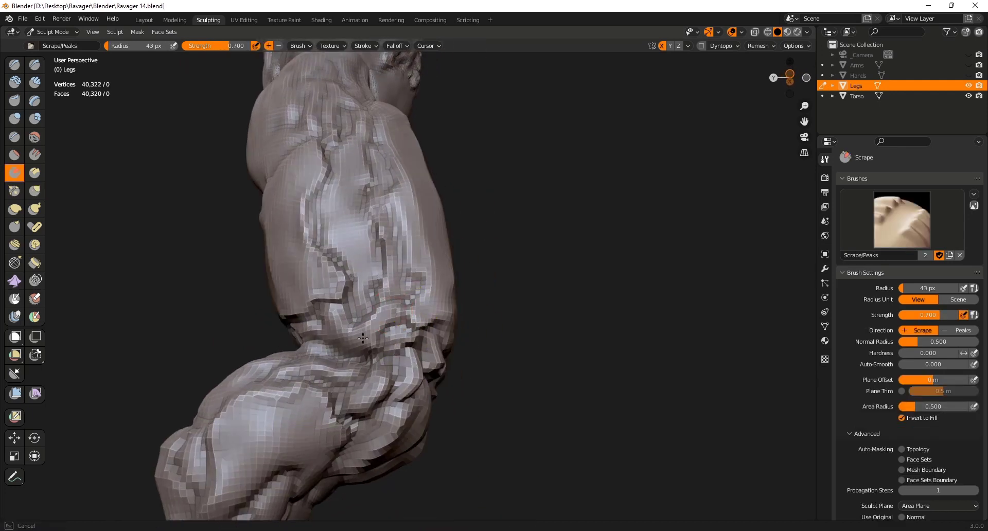
pyautogui.scroll(-5, 471, 367)
pyautogui.hotkey('shift', 'd')
pyautogui.scroll(5, 409, 322)
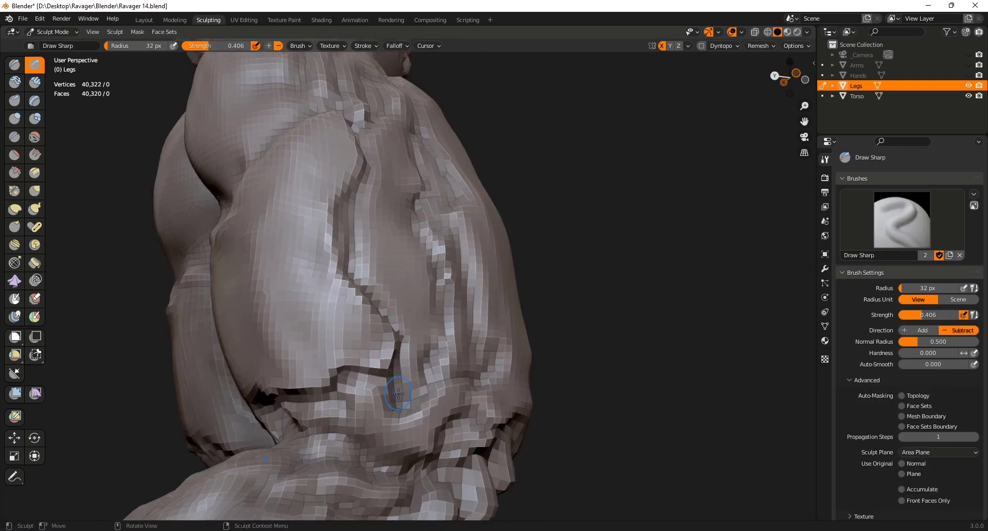
pyautogui.moveTo(398, 394); pyautogui.dragTo(461, 335, button='middle')
pyautogui.hotkey('ctrl', 's')
pyautogui.hotkey('ctrl', 's')
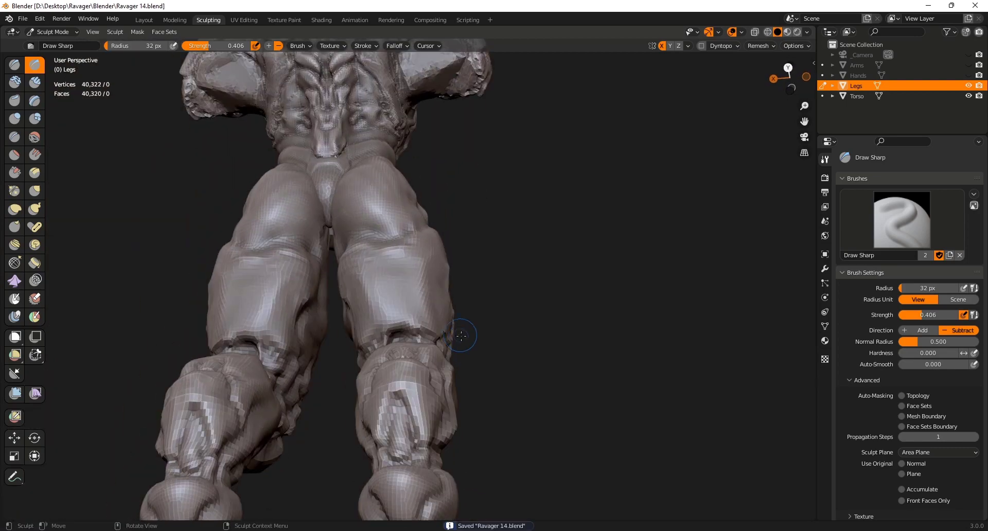
# Refine the muscle forms and the horizontal crease on the back of the thighs with Scrape and Draw Sharp, and save the file
pyautogui.moveTo(363, 343)
pyautogui.mouseDown(button='middle')
pyautogui.moveTo(380, 324)
pyautogui.moveTo(437, 303)
pyautogui.moveTo(416, 315)
pyautogui.mouseUp(button='middle')
pyautogui.scroll(2, 398, 306)
pyautogui.hotkey('shift', 't')
pyautogui.scroll(-3, 450, 306)
pyautogui.hotkey('shift', 'c')
pyautogui.hotkey('ctrl', 's')
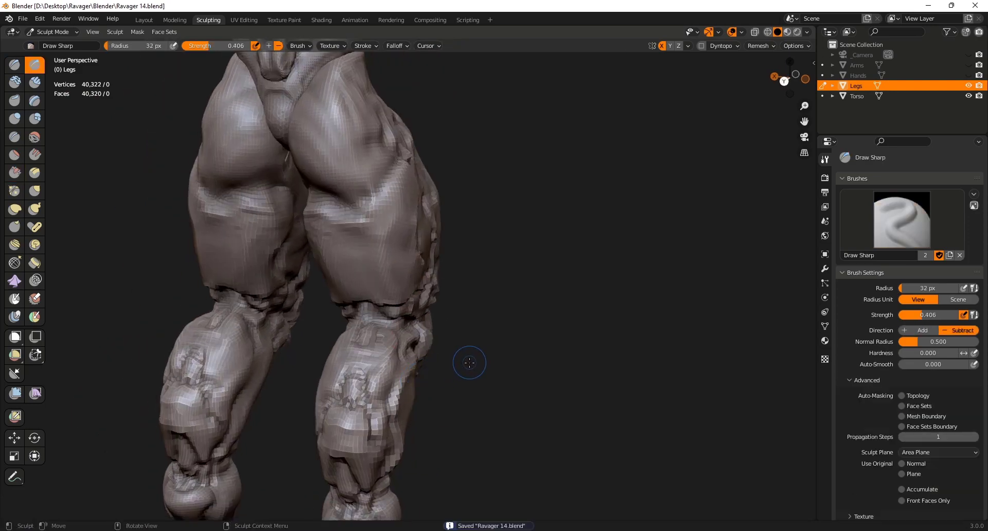
# Build up a long tendon down the outer lower leg between hock and ankle with Clay Strips
pyautogui.keyDown('shift'); pyautogui.moveTo(468, 359); pyautogui.dragTo(470, 281, button='middle'); pyautogui.keyUp('shift')
pyautogui.moveTo(478, 291)
pyautogui.mouseDown(button='middle')
pyautogui.moveTo(397, 304)
pyautogui.moveTo(629, 385)
pyautogui.mouseUp(button='middle')
pyautogui.scroll(-3, 410, 304)
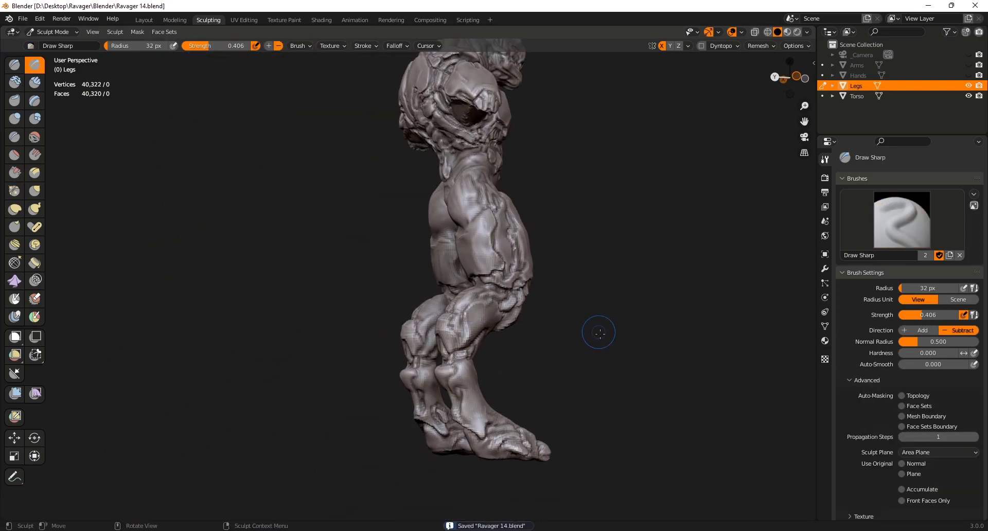
pyautogui.keyDown('shift'); pyautogui.moveTo(520, 424); pyautogui.dragTo(490, 382, button='middle'); pyautogui.keyUp('shift')
pyautogui.moveTo(463, 392); pyautogui.dragTo(525, 407, button='middle')
pyautogui.scroll(4, 450, 432)
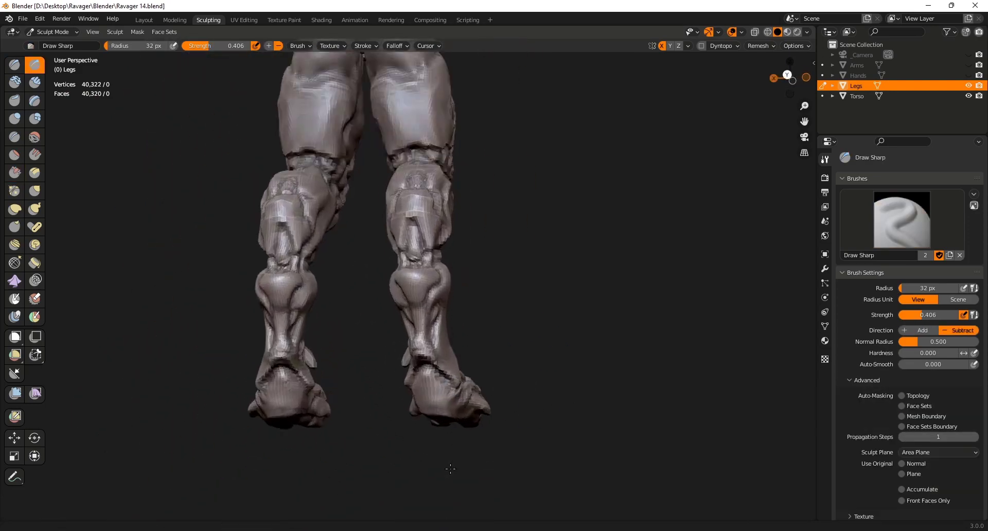
pyautogui.moveTo(466, 437)
pyautogui.mouseDown(button='middle')
pyautogui.moveTo(456, 465)
pyautogui.moveTo(465, 412)
pyautogui.moveTo(492, 406)
pyautogui.moveTo(469, 431)
pyautogui.mouseUp(button='middle')
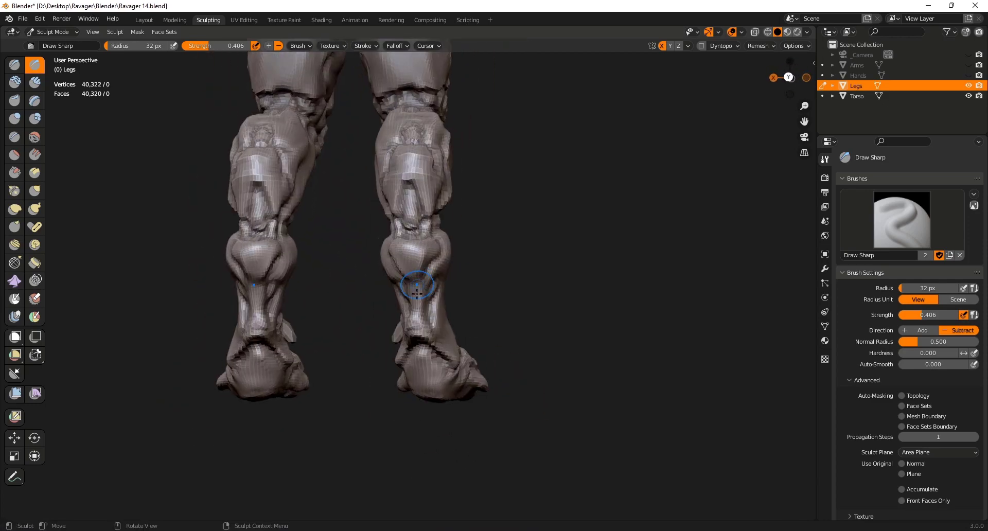
pyautogui.press('c')
pyautogui.moveTo(488, 303)
pyautogui.mouseDown(button='middle')
pyautogui.moveTo(441, 301)
pyautogui.moveTo(410, 399)
pyautogui.moveTo(312, 285)
pyautogui.moveTo(286, 301)
pyautogui.mouseUp(button='middle')
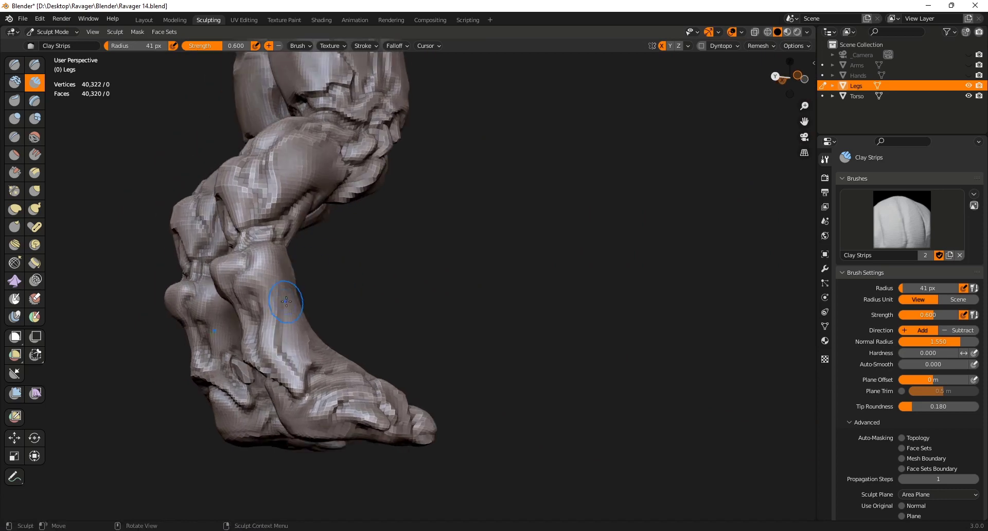
pyautogui.moveTo(267, 277); pyautogui.dragTo(284, 360)
# Carve the crease above the heel and the grooves down the back of the lower leg with Draw Sharp
pyautogui.hotkey('shift', 't')
pyautogui.moveTo(285, 360); pyautogui.dragTo(336, 378, button='middle')
pyautogui.click(34, 65)
pyautogui.moveTo(271, 348); pyautogui.dragTo(279, 369)
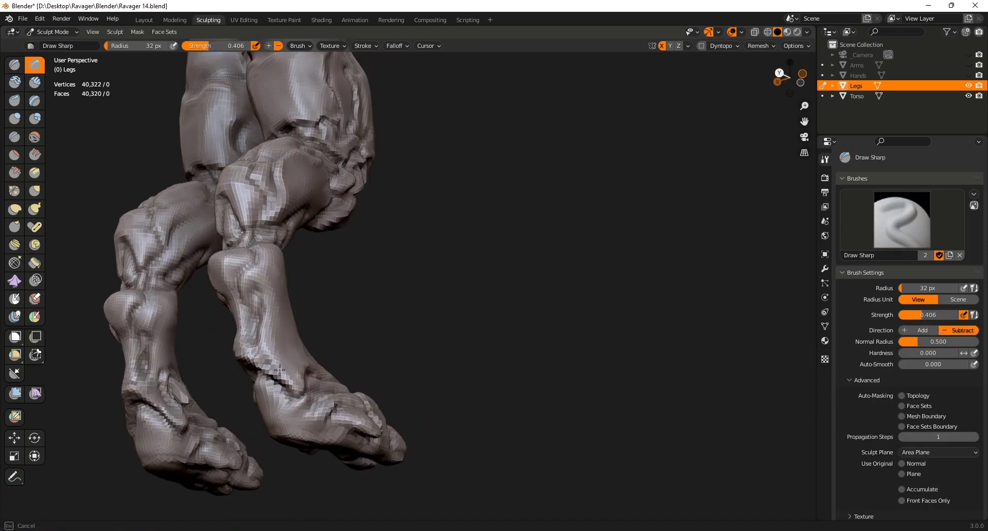
pyautogui.moveTo(260, 286); pyautogui.dragTo(261, 301)
pyautogui.moveTo(261, 301); pyautogui.dragTo(297, 278, button='middle')
pyautogui.moveTo(248, 265); pyautogui.dragTo(249, 293)
pyautogui.moveTo(350, 346)
pyautogui.mouseDown(button='middle')
pyautogui.moveTo(388, 326)
pyautogui.moveTo(396, 383)
pyautogui.mouseUp(button='middle')
pyautogui.moveTo(396, 383)
pyautogui.mouseDown(button='middle')
pyautogui.moveTo(410, 399)
pyautogui.moveTo(391, 406)
pyautogui.mouseUp(button='middle')
pyautogui.keyDown('ctrl'); pyautogui.moveTo(391, 406); pyautogui.dragTo(375, 374, button='middle'); pyautogui.keyUp('ctrl')
pyautogui.moveTo(375, 374); pyautogui.dragTo(371, 386)
# Scrape the outer side of the foot and carve the start of its tendon ridges with Draw Sharp
pyautogui.click(15, 172)
pyautogui.moveTo(371, 385)
pyautogui.mouseDown(button='middle')
pyautogui.moveTo(339, 391)
pyautogui.moveTo(406, 373)
pyautogui.moveTo(319, 386)
pyautogui.moveTo(366, 360)
pyautogui.mouseUp(button='middle')
pyautogui.click(34, 64)
pyautogui.click(15, 172)
pyautogui.moveTo(366, 353); pyautogui.dragTo(383, 335)
pyautogui.press('1')
pyautogui.moveTo(411, 333)
pyautogui.mouseDown(button='middle')
pyautogui.moveTo(378, 329)
pyautogui.moveTo(394, 357)
pyautogui.mouseUp(button='middle')
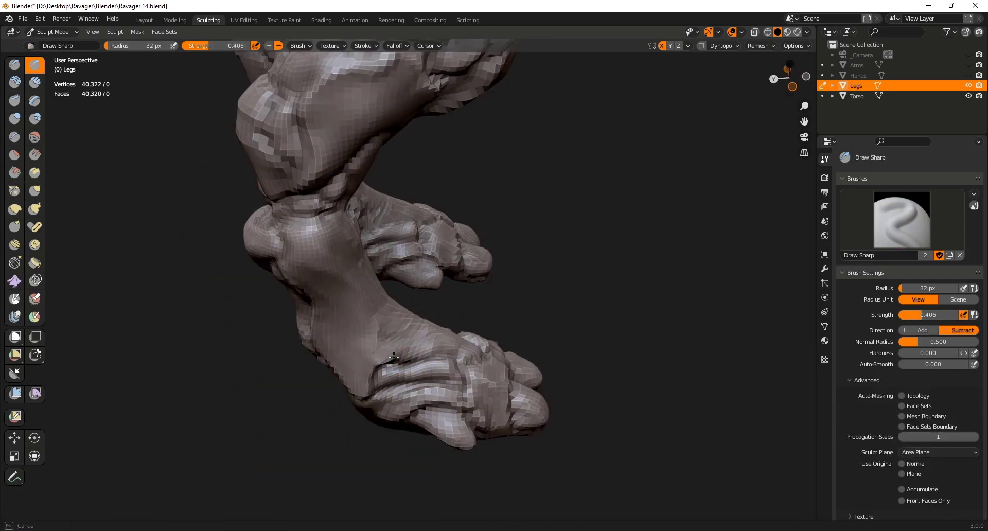
pyautogui.moveTo(435, 355); pyautogui.dragTo(400, 355)
# Flatten the Achilles tendon at the back of the lower leg with a 53 px Scrape brush
pyautogui.moveTo(406, 350)
pyautogui.mouseDown(button='middle')
pyautogui.moveTo(540, 311)
pyautogui.moveTo(480, 305)
pyautogui.moveTo(389, 343)
pyautogui.moveTo(373, 330)
pyautogui.moveTo(463, 370)
pyautogui.moveTo(403, 351)
pyautogui.moveTo(483, 329)
pyautogui.mouseUp(button='middle')
pyautogui.scroll(-4, 416, 346)
pyautogui.scroll(2, 404, 351)
pyautogui.press('2')
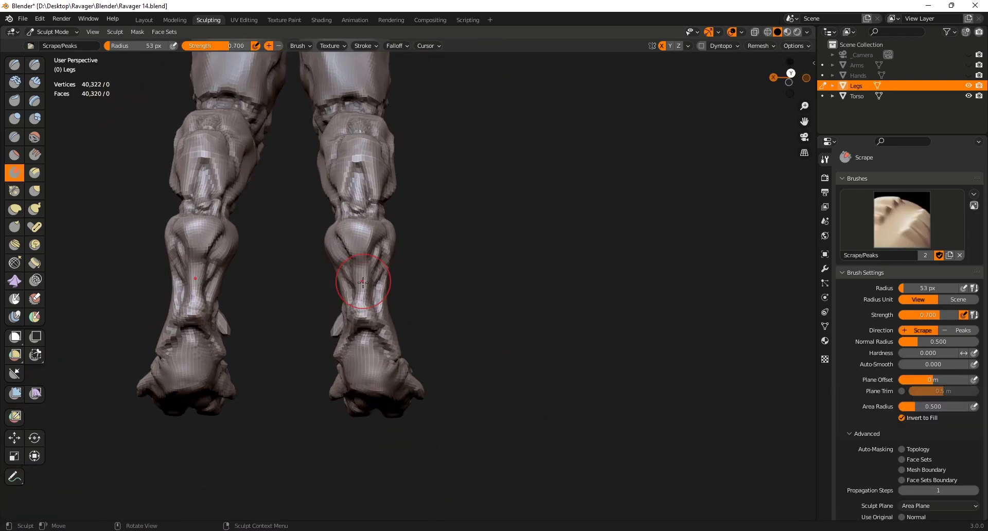
pyautogui.scroll(1, 371, 278)
pyautogui.moveTo(362, 287); pyautogui.dragTo(363, 304)
# Resize the Scrape brush, refine the tendon grooves around the lower leg with Draw Sharp, and save the file
pyautogui.scroll(-5, 419, 228)
pyautogui.moveTo(445, 305)
pyautogui.mouseDown(button='middle')
pyautogui.moveTo(478, 362)
pyautogui.moveTo(386, 386)
pyautogui.moveTo(485, 320)
pyautogui.moveTo(578, 370)
pyautogui.moveTo(485, 330)
pyautogui.moveTo(514, 303)
pyautogui.moveTo(353, 313)
pyautogui.moveTo(452, 375)
pyautogui.moveTo(370, 372)
pyautogui.mouseUp(button='middle')
pyautogui.scroll(3, 386, 386)
pyautogui.press('f')
pyautogui.click(480, 339)
pyautogui.click(477, 341)
pyautogui.press('f')
pyautogui.scroll(-3, 545, 311)
pyautogui.scroll(3, 487, 365)
pyautogui.press('x')
pyautogui.moveTo(365, 371); pyautogui.dragTo(360, 356)
pyautogui.moveTo(360, 357); pyautogui.dragTo(392, 358, button='middle')
pyautogui.moveTo(354, 355)
pyautogui.mouseDown()
pyautogui.moveTo(350, 371)
pyautogui.moveTo(352, 357)
pyautogui.mouseUp()
pyautogui.moveTo(410, 360)
pyautogui.mouseDown(button='middle')
pyautogui.moveTo(378, 364)
pyautogui.moveTo(396, 342)
pyautogui.moveTo(440, 334)
pyautogui.mouseUp(button='middle')
pyautogui.hotkey('ctrl', 's')
# Refine the inner side of the foot behind the dewclaw with Scrape and Draw Sharp and save the file
pyautogui.moveTo(375, 348)
pyautogui.mouseDown(button='middle')
pyautogui.moveTo(465, 346)
pyautogui.moveTo(440, 368)
pyautogui.moveTo(492, 407)
pyautogui.mouseUp(button='middle')
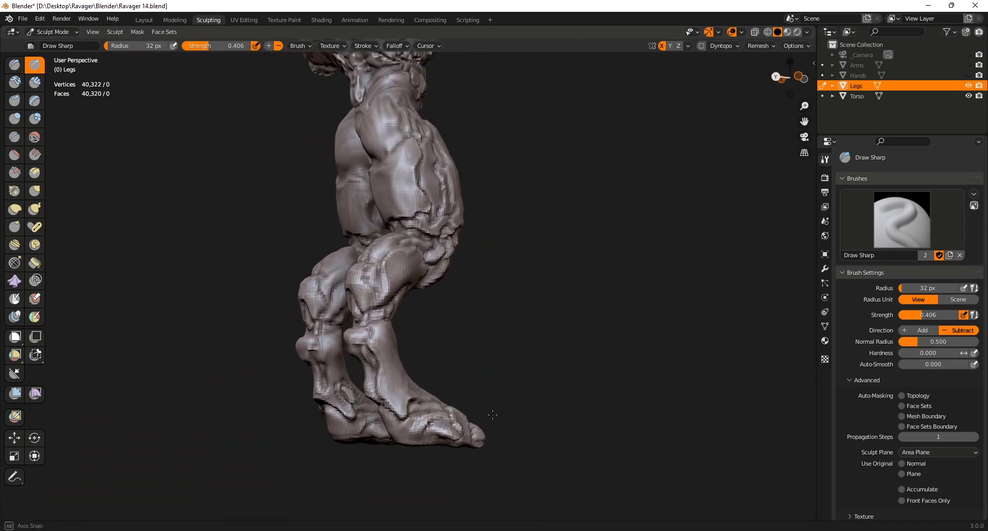
pyautogui.moveTo(379, 446)
pyautogui.keyDown('shift'); pyautogui.mouseDown(button='middle')
pyautogui.moveTo(430, 404)
pyautogui.moveTo(423, 374)
pyautogui.moveTo(446, 398)
pyautogui.moveTo(386, 387)
pyautogui.mouseUp(button='middle'); pyautogui.keyUp('shift')
pyautogui.scroll(8, 428, 402)
pyautogui.hotkey('shift', 't')
pyautogui.hotkey('shift', 'x')
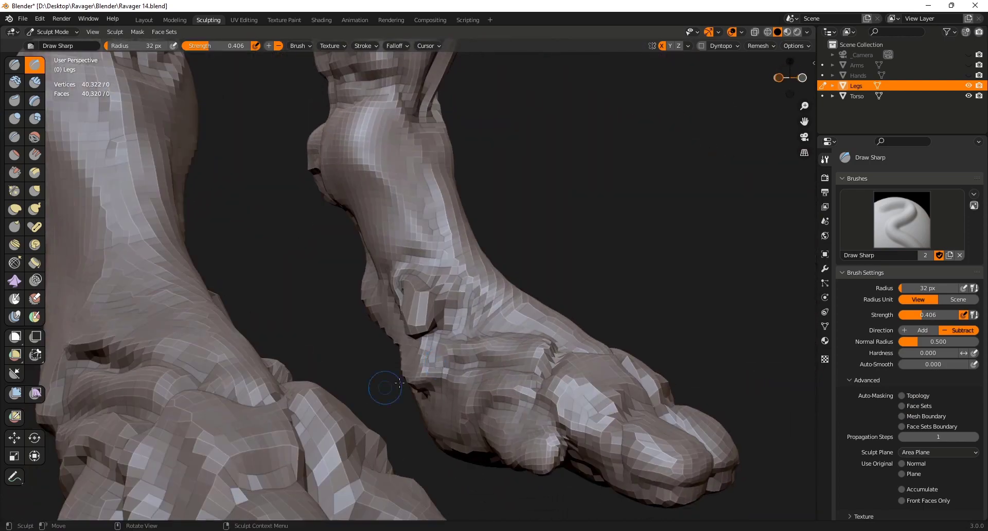
pyautogui.moveTo(439, 387); pyautogui.dragTo(435, 390)
pyautogui.scroll(-6, 438, 389)
pyautogui.hotkey('ctrl', 's')
# Adjust the lower leg's silhouette with a resized Grab brush and save the file
pyautogui.moveTo(514, 399)
pyautogui.mouseDown(button='middle')
pyautogui.moveTo(452, 423)
pyautogui.moveTo(651, 353)
pyautogui.moveTo(524, 361)
pyautogui.moveTo(397, 426)
pyautogui.moveTo(479, 396)
pyautogui.mouseUp(button='middle')
pyautogui.press('g')
pyautogui.press('f')
pyautogui.hotkey('ctrl', 's')
# Scrape the inner side of the rounded hock bulge with a 39 px brush and save the file
pyautogui.scroll(4, 478, 397)
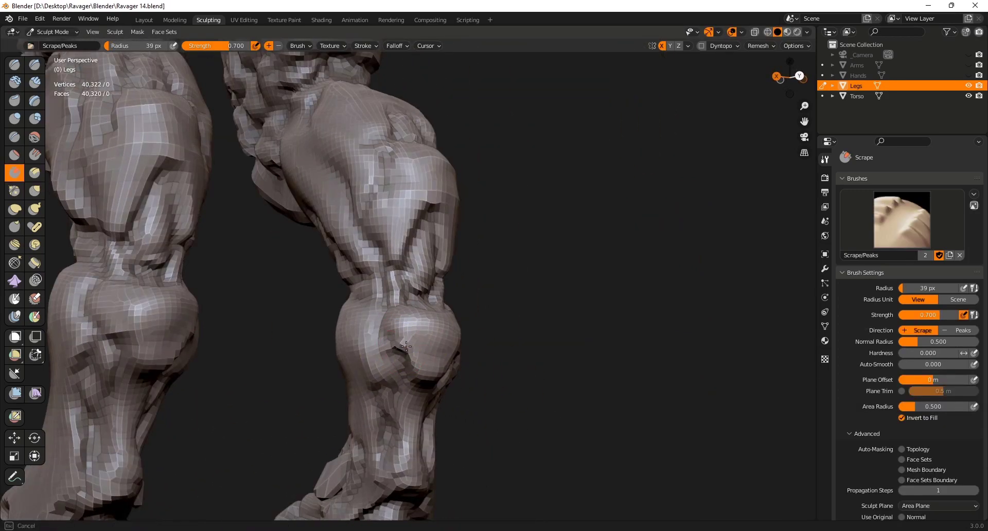
pyautogui.moveTo(406, 346); pyautogui.dragTo(396, 350)
pyautogui.scroll(-4, 393, 355)
pyautogui.moveTo(396, 355)
pyautogui.mouseDown(button='middle')
pyautogui.moveTo(375, 412)
pyautogui.moveTo(558, 353)
pyautogui.mouseUp(button='middle')
pyautogui.hotkey('ctrl', 's')
# Carve a groove around the outer side of the hock bulge with Draw Sharp
pyautogui.press('x')
pyautogui.scroll(4, 515, 358)
pyautogui.moveTo(468, 346); pyautogui.dragTo(465, 368)
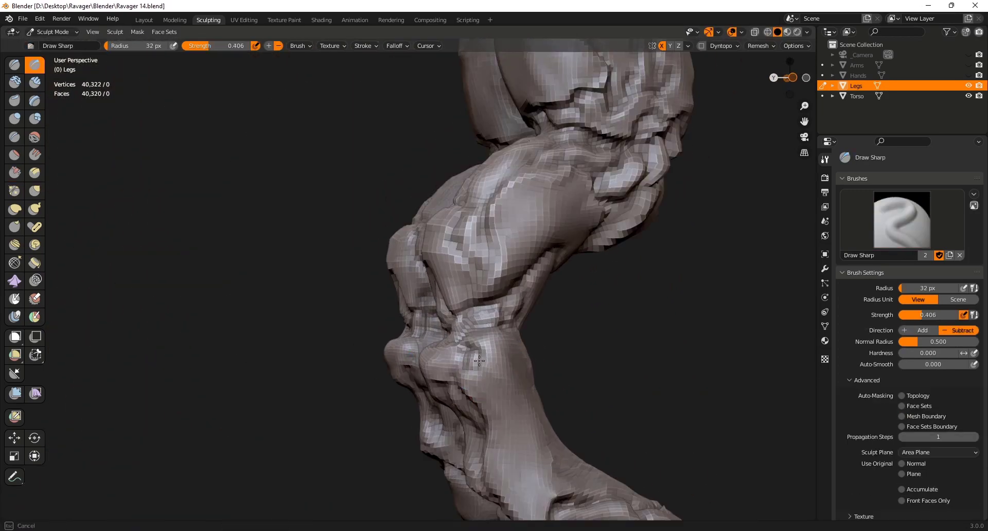
pyautogui.moveTo(479, 360); pyautogui.dragTo(476, 355, button='middle')
pyautogui.scroll(-8, 509, 366)
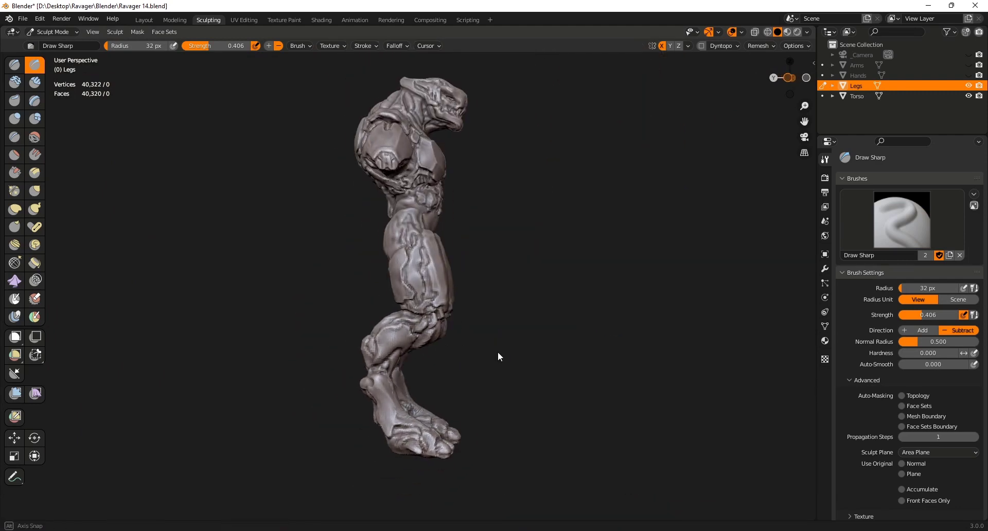
pyautogui.scroll(8, 402, 366)
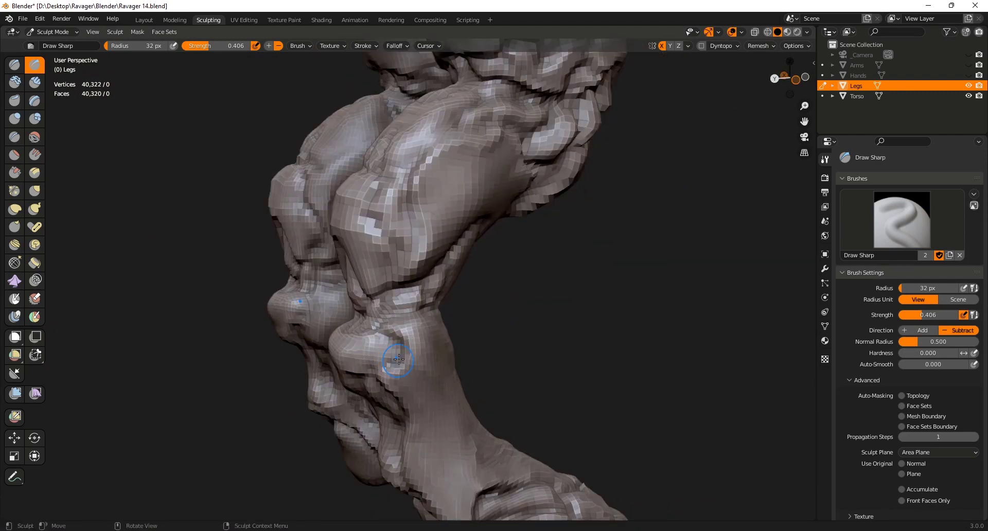
# Scrape the ridge beside the outer hock groove flat and save the file
pyautogui.moveTo(401, 355)
pyautogui.mouseDown(button='middle')
pyautogui.moveTo(411, 373)
pyautogui.moveTo(388, 378)
pyautogui.moveTo(432, 370)
pyautogui.mouseUp(button='middle')
pyautogui.click(14, 172)
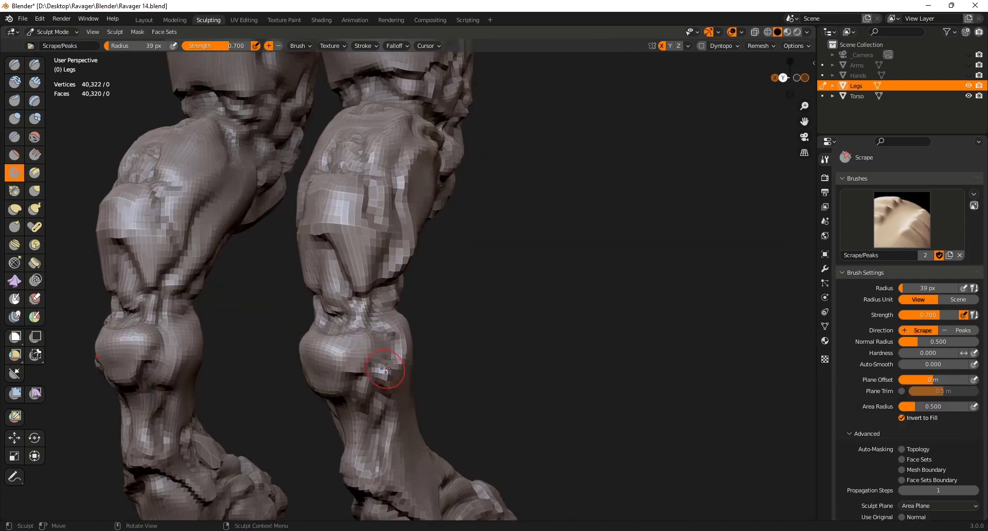
pyautogui.moveTo(392, 370); pyautogui.dragTo(386, 378)
pyautogui.moveTo(386, 378)
pyautogui.mouseDown(button='middle')
pyautogui.moveTo(408, 368)
pyautogui.moveTo(461, 380)
pyautogui.moveTo(439, 387)
pyautogui.moveTo(470, 366)
pyautogui.mouseUp(button='middle')
pyautogui.scroll(-5, 461, 380)
pyautogui.hotkey('ctrl', 's')
# Deepen the crease under the outer side of the hock bulge with Draw Sharp
pyautogui.click(34, 64)
pyautogui.scroll(-4, 471, 367)
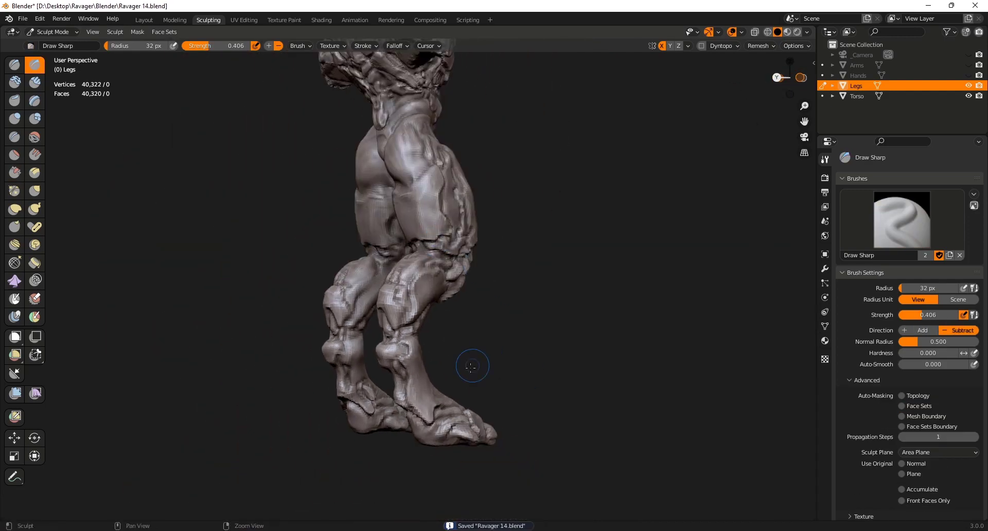
pyautogui.scroll(5, 391, 379)
pyautogui.hotkey('ctrl', 's')
pyautogui.moveTo(354, 392); pyautogui.dragTo(378, 385)
pyautogui.moveTo(378, 385); pyautogui.dragTo(347, 395, button='middle')
pyautogui.moveTo(360, 391); pyautogui.dragTo(380, 414)
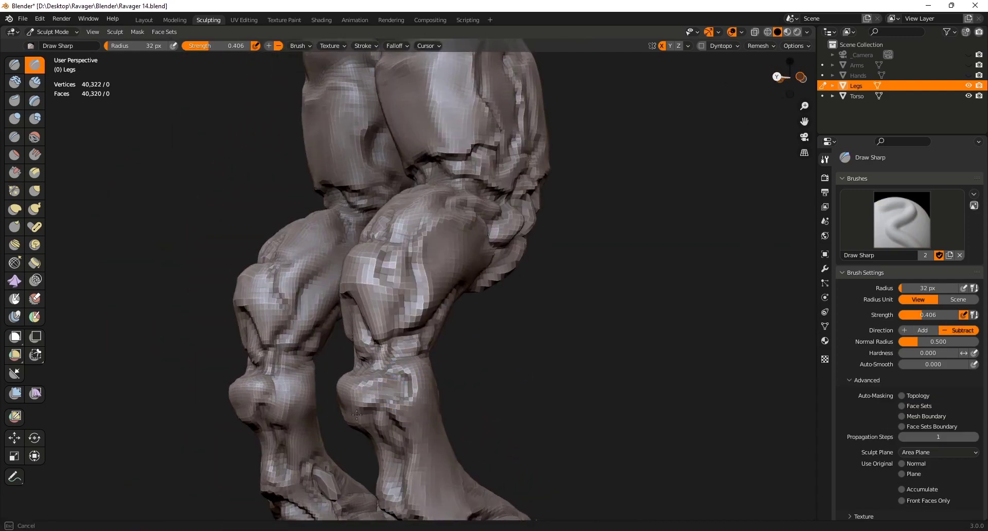
pyautogui.moveTo(368, 409)
pyautogui.mouseDown(button='middle')
pyautogui.moveTo(495, 382)
pyautogui.moveTo(453, 338)
pyautogui.moveTo(386, 303)
pyautogui.mouseUp(button='middle')
# Save the file and carve detail into the top of the hock bulge with Draw Sharp
pyautogui.scroll(-4, 452, 338)
pyautogui.moveTo(386, 303)
pyautogui.mouseDown(button='middle')
pyautogui.moveTo(385, 320)
pyautogui.moveTo(324, 324)
pyautogui.mouseUp(button='middle')
pyautogui.keyDown('ctrl'); pyautogui.moveTo(350, 360); pyautogui.dragTo(442, 355, button='middle'); pyautogui.keyUp('ctrl')
pyautogui.keyDown('ctrl'); pyautogui.moveTo(545, 206); pyautogui.dragTo(556, 267, button='middle'); pyautogui.keyUp('ctrl')
pyautogui.hotkey('ctrl', 's')
pyautogui.moveTo(571, 413); pyautogui.dragTo(404, 372, button='middle')
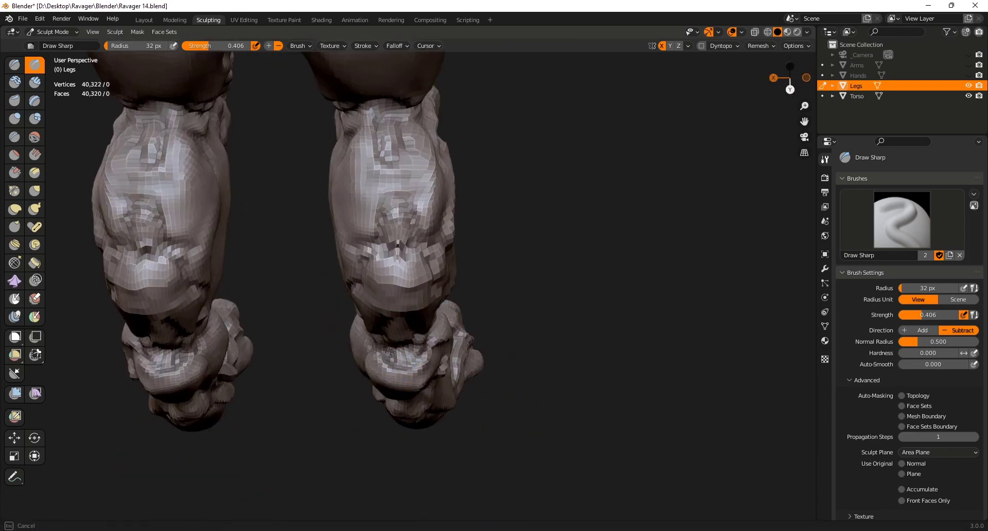
pyautogui.moveTo(390, 352); pyautogui.dragTo(409, 361)
# Refine the lower edge of the hock bulge with Scrape and Draw Sharp and save the file
pyautogui.moveTo(411, 303)
pyautogui.mouseDown(button='middle')
pyautogui.moveTo(427, 348)
pyautogui.moveTo(460, 375)
pyautogui.mouseUp(button='middle')
pyautogui.click(15, 173)
pyautogui.moveTo(403, 353)
pyautogui.mouseDown(button='middle')
pyautogui.moveTo(360, 347)
pyautogui.moveTo(404, 318)
pyautogui.moveTo(409, 347)
pyautogui.mouseUp(button='middle')
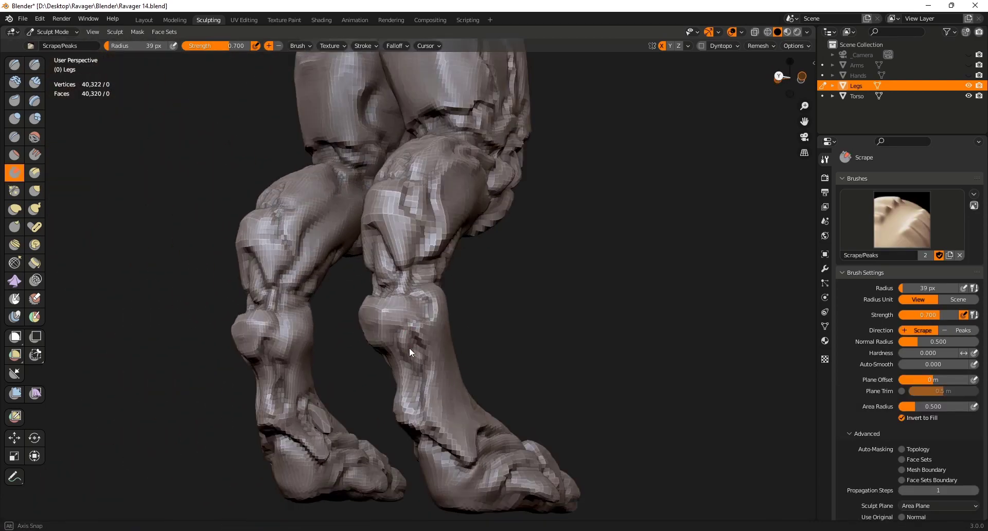
pyautogui.press('1')
pyautogui.moveTo(396, 347); pyautogui.dragTo(395, 328)
pyautogui.moveTo(401, 332)
pyautogui.mouseDown(button='middle')
pyautogui.moveTo(468, 329)
pyautogui.moveTo(422, 370)
pyautogui.moveTo(419, 330)
pyautogui.mouseUp(button='middle')
pyautogui.hotkey('ctrl', 's')
# Scrape the back of the hock bulge smooth and sharpen its outline with Draw Sharp
pyautogui.moveTo(381, 349); pyautogui.dragTo(416, 349, button='middle')
pyautogui.hotkey('shift', 't')
pyautogui.moveTo(383, 351); pyautogui.dragTo(391, 360)
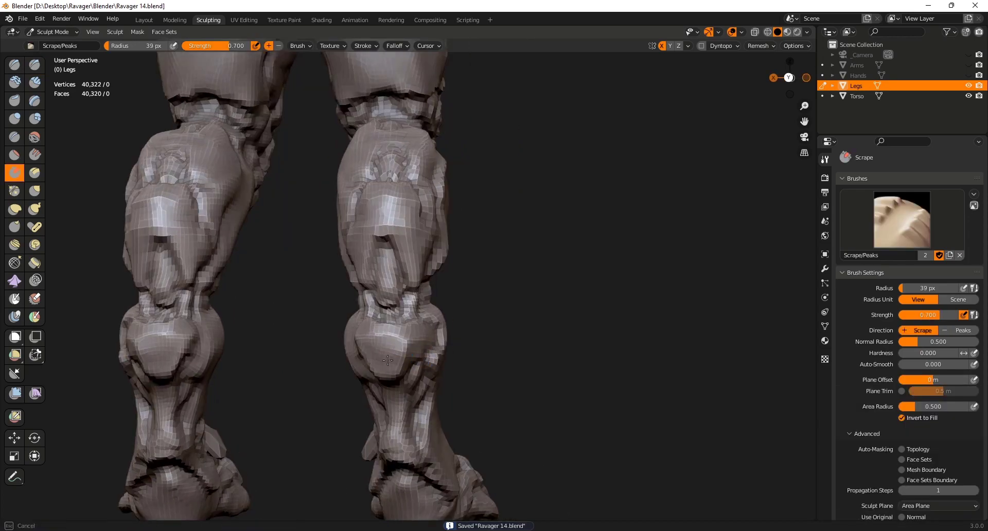
pyautogui.moveTo(391, 357)
pyautogui.mouseDown(button='middle')
pyautogui.moveTo(407, 355)
pyautogui.moveTo(376, 350)
pyautogui.moveTo(412, 359)
pyautogui.mouseUp(button='middle')
pyautogui.press('1')
pyautogui.moveTo(387, 350); pyautogui.dragTo(394, 355)
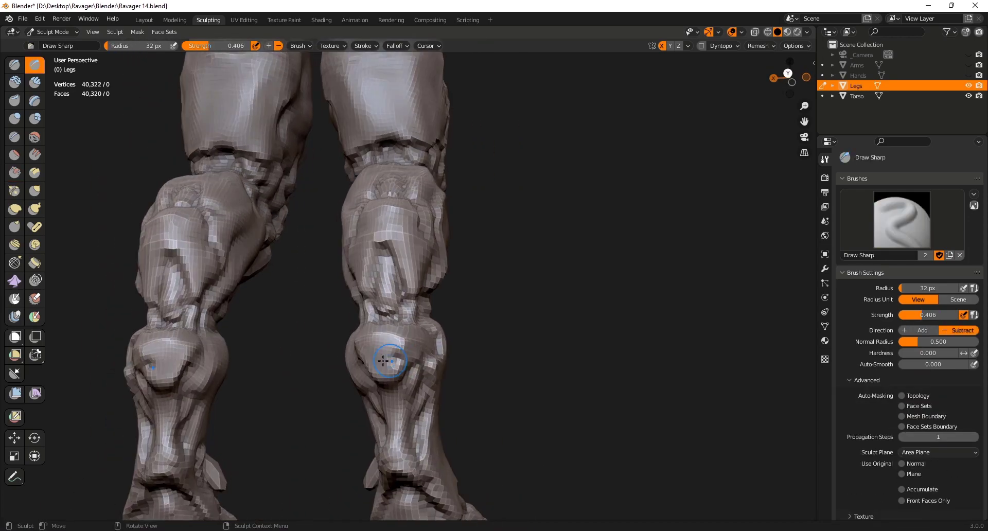
# Carve the upper inner edge of the hock bulge with Draw Sharp and save the file
pyautogui.moveTo(395, 355); pyautogui.dragTo(438, 355, button='middle')
pyautogui.moveTo(463, 335)
pyautogui.keyDown('ctrl'); pyautogui.mouseDown(button='middle')
pyautogui.moveTo(507, 366)
pyautogui.moveTo(453, 324)
pyautogui.mouseUp(button='middle'); pyautogui.keyUp('ctrl')
pyautogui.moveTo(437, 363)
pyautogui.mouseDown(button='middle')
pyautogui.moveTo(431, 369)
pyautogui.moveTo(437, 355)
pyautogui.mouseUp(button='middle')
pyautogui.moveTo(394, 354); pyautogui.dragTo(404, 347)
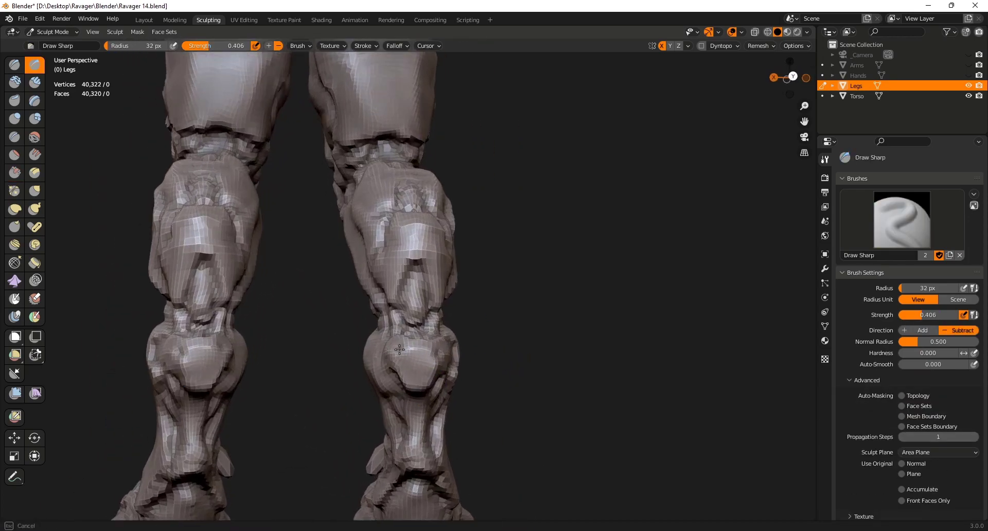
pyautogui.moveTo(407, 350); pyautogui.dragTo(453, 352, button='middle')
pyautogui.moveTo(504, 334)
pyautogui.keyDown('ctrl'); pyautogui.mouseDown(button='middle')
pyautogui.moveTo(553, 381)
pyautogui.moveTo(484, 355)
pyautogui.mouseUp(button='middle'); pyautogui.keyUp('ctrl')
pyautogui.hotkey('ctrl', 's')
# Carve grooves down the inner side of the lower leg below the hock with Draw Sharp and save the file
pyautogui.moveTo(481, 381)
pyautogui.mouseDown(button='middle')
pyautogui.moveTo(476, 419)
pyautogui.moveTo(435, 291)
pyautogui.mouseUp(button='middle')
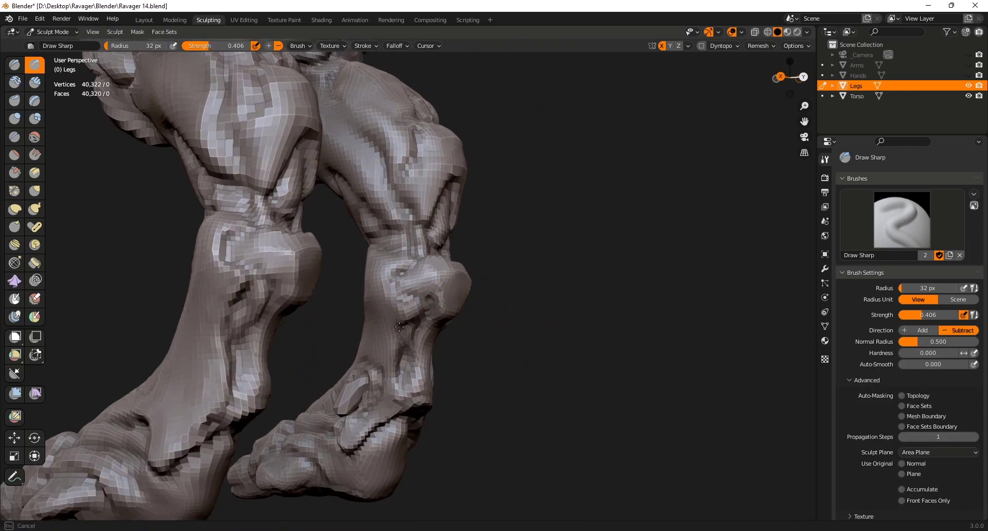
pyautogui.moveTo(400, 326)
pyautogui.mouseDown(button='middle')
pyautogui.moveTo(384, 334)
pyautogui.moveTo(331, 313)
pyautogui.moveTo(474, 383)
pyautogui.moveTo(396, 331)
pyautogui.moveTo(462, 351)
pyautogui.moveTo(531, 331)
pyautogui.moveTo(383, 435)
pyautogui.moveTo(441, 412)
pyautogui.moveTo(432, 404)
pyautogui.mouseUp(button='middle')
pyautogui.hotkey('ctrl', 's')
# Deepen the ankle crease above the outer heel with Draw Sharp and save the file
pyautogui.scroll(3, 531, 331)
pyautogui.press('d')
pyautogui.moveTo(390, 371); pyautogui.dragTo(405, 405)
pyautogui.scroll(1, 400, 392)
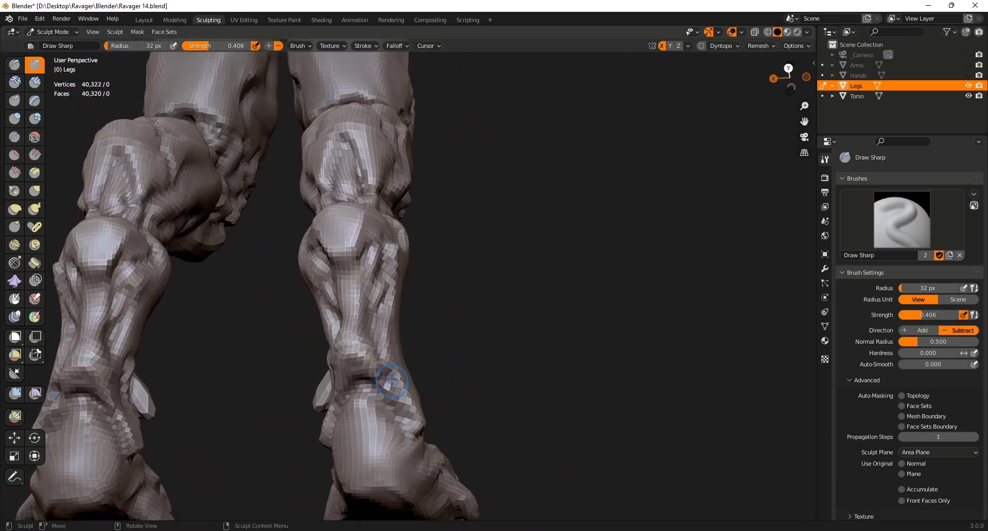
pyautogui.hotkey('ctrl', 's')
pyautogui.moveTo(381, 390); pyautogui.dragTo(446, 409, button='middle')
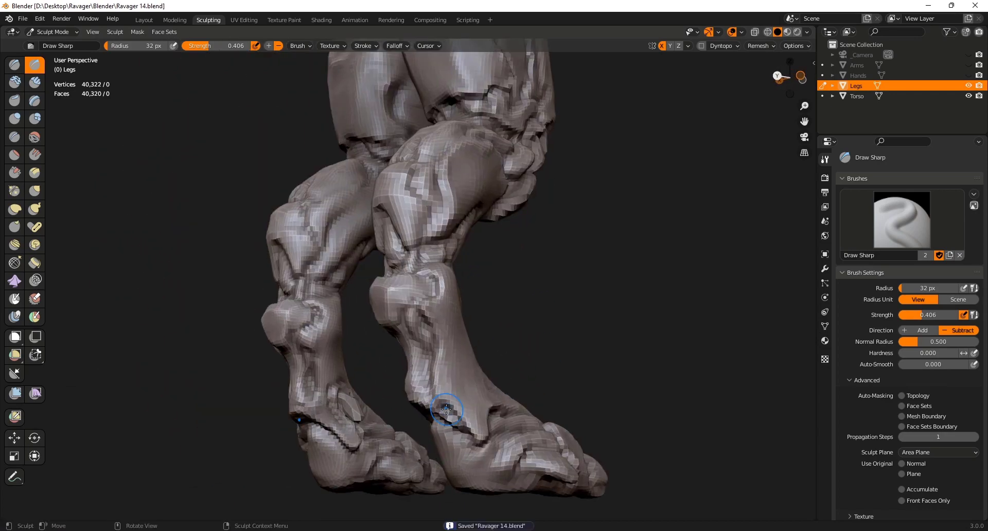
# Deepen the crease above the ankle and heel with Draw Sharp and save the file
pyautogui.moveTo(498, 380); pyautogui.dragTo(481, 378, button='middle')
pyautogui.scroll(1, 463, 391)
pyautogui.moveTo(441, 405); pyautogui.dragTo(437, 393)
pyautogui.moveTo(448, 391); pyautogui.dragTo(540, 386, button='middle')
pyautogui.hotkey('ctrl', 's')
pyautogui.scroll(-3, 547, 386)
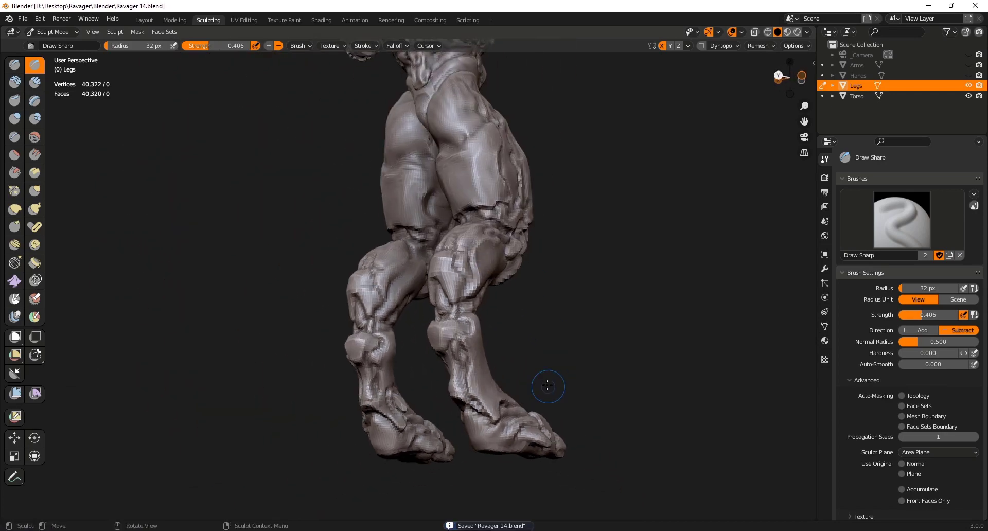
pyautogui.scroll(4, 494, 380)
pyautogui.scroll(-3, 490, 366)
pyautogui.scroll(3, 490, 365)
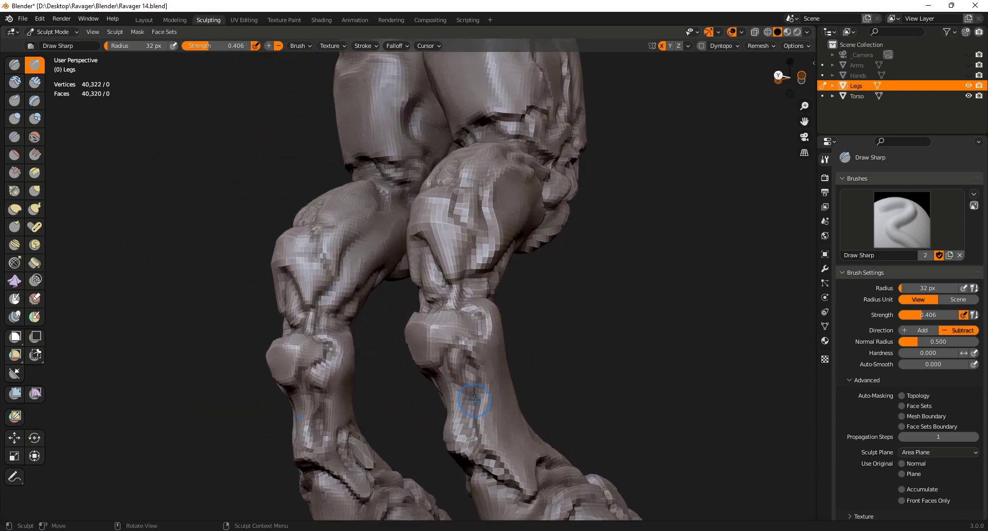
# Sculpt the back of the lower leg between the hock and ankle, and save the file
pyautogui.scroll(-4, 489, 365)
pyautogui.moveTo(490, 365)
pyautogui.mouseDown(button='middle')
pyautogui.moveTo(575, 480)
pyautogui.moveTo(606, 440)
pyautogui.moveTo(577, 360)
pyautogui.moveTo(474, 411)
pyautogui.mouseUp(button='middle')
pyautogui.hotkey('ctrl', 's')
pyautogui.scroll(4, 504, 402)
pyautogui.press('c')
pyautogui.moveTo(463, 426); pyautogui.dragTo(483, 437)
pyautogui.moveTo(484, 438); pyautogui.dragTo(517, 447, button='middle')
pyautogui.hotkey('ctrl', 's')
# Reshape the calf and lower-leg silhouette in side view with the Grab brush and save the file
pyautogui.scroll(-3, 517, 446)
pyautogui.scroll(2, 448, 390)
pyautogui.moveTo(458, 467)
pyautogui.mouseDown(button='middle')
pyautogui.moveTo(448, 390)
pyautogui.moveTo(532, 427)
pyautogui.moveTo(531, 368)
pyautogui.moveTo(550, 360)
pyautogui.mouseUp(button='middle')
pyautogui.press('g')
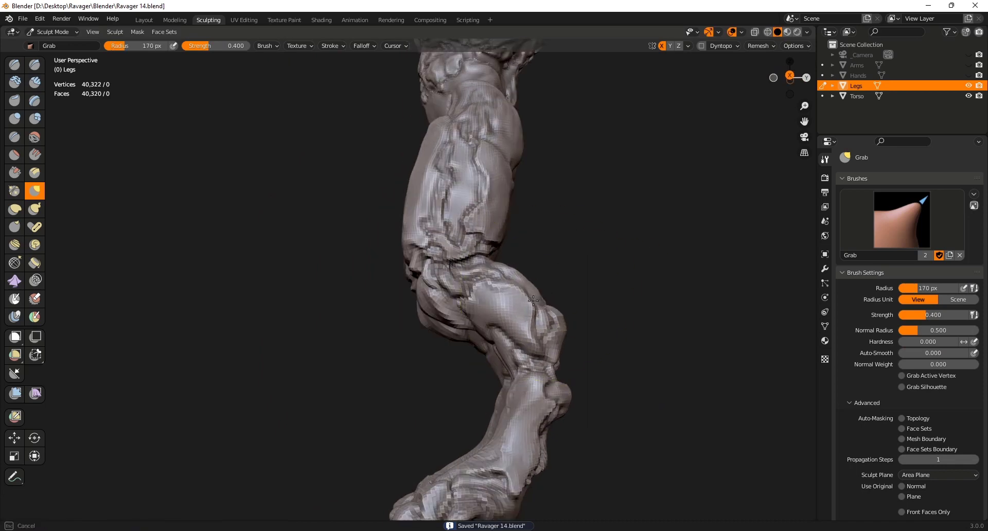
pyautogui.scroll(-3, 562, 356)
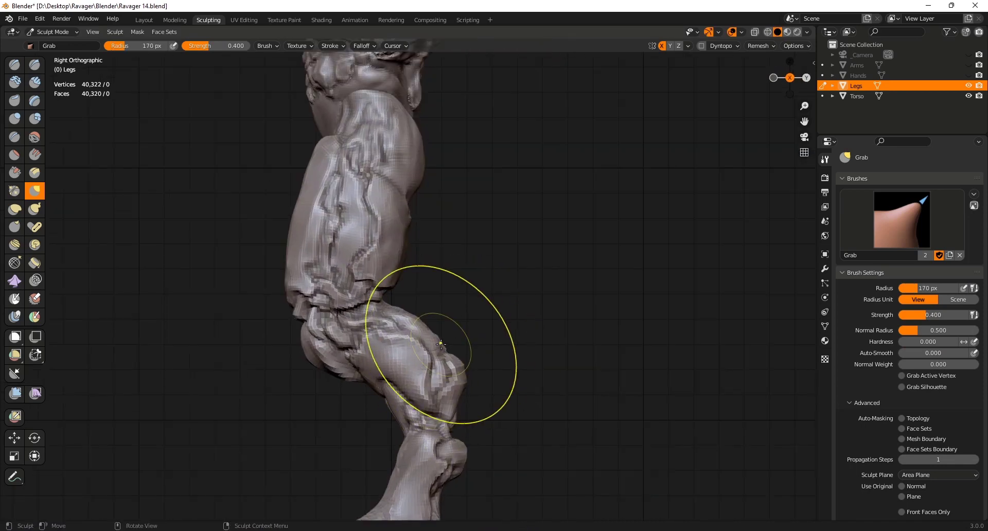
pyautogui.click(517, 397)
pyautogui.scroll(-3, 539, 357)
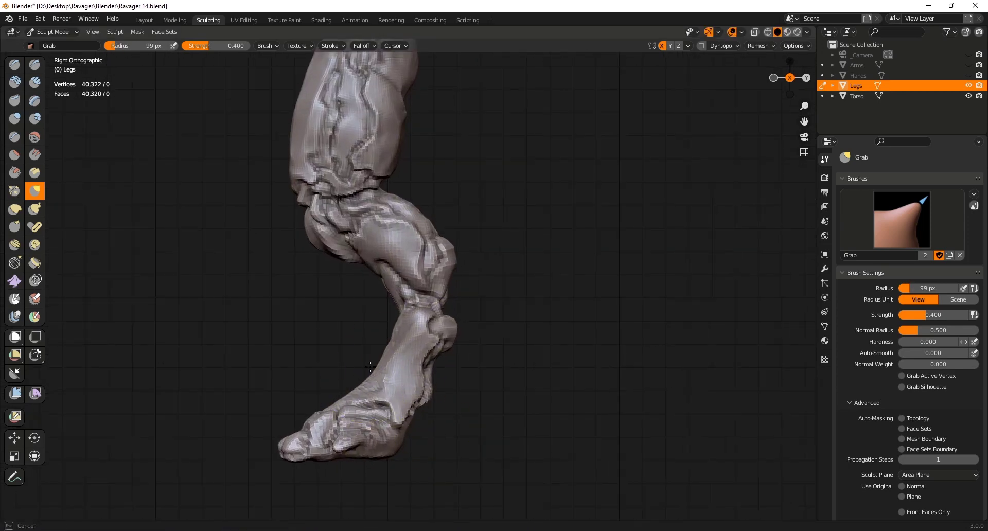
pyautogui.moveTo(380, 443); pyautogui.dragTo(496, 358, button='middle')
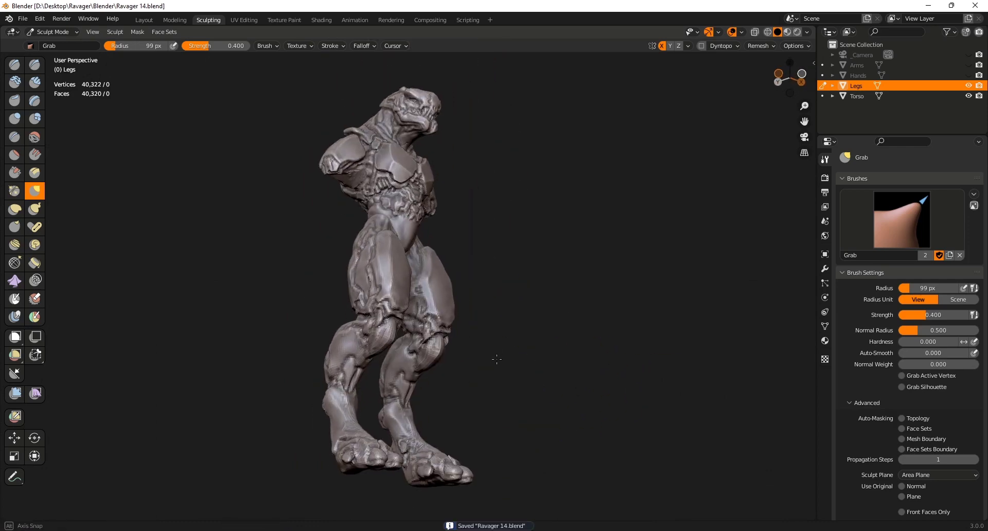
pyautogui.moveTo(436, 399); pyautogui.dragTo(597, 393, button='middle')
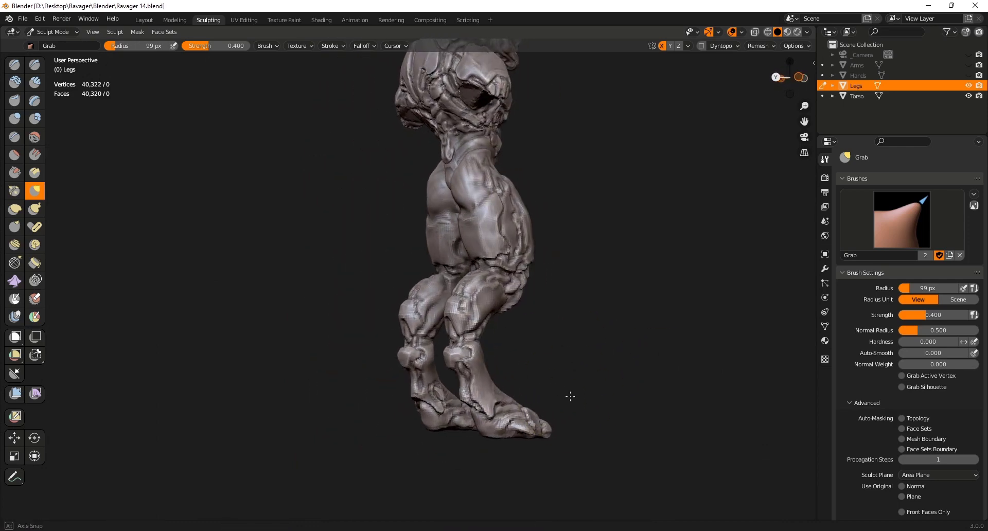
# Carve the groove directly below the hock bulge with Draw Sharp
pyautogui.scroll(3, 570, 396)
pyautogui.moveTo(442, 406)
pyautogui.mouseDown(button='middle')
pyautogui.moveTo(523, 374)
pyautogui.moveTo(463, 401)
pyautogui.mouseUp(button='middle')
pyautogui.press('c')
pyautogui.press('x')
pyautogui.moveTo(438, 399); pyautogui.dragTo(451, 409)
pyautogui.moveTo(451, 409); pyautogui.dragTo(444, 412, button='middle')
pyautogui.moveTo(434, 401); pyautogui.dragTo(454, 409)
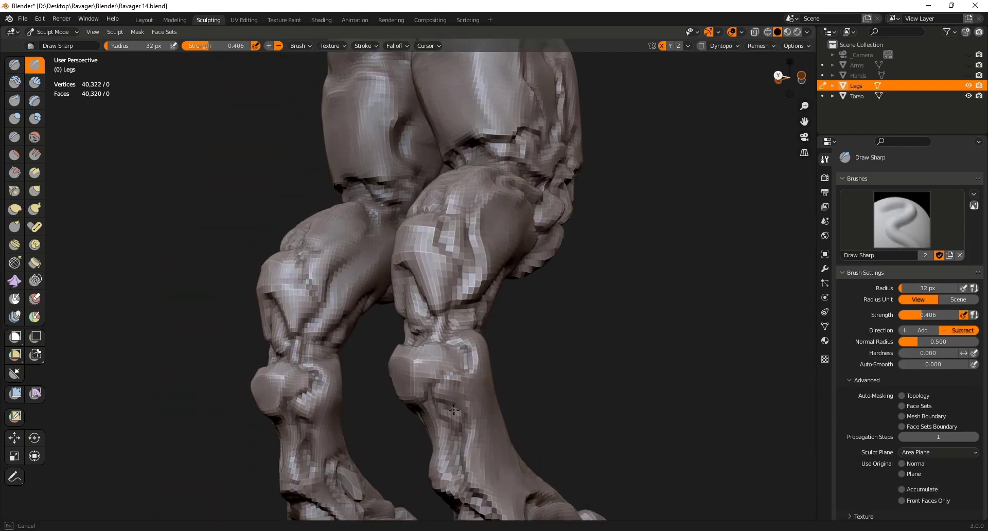
# Sharpen the lower edge of the hock bulge with Draw Sharp and save the file
pyautogui.press('x')
pyautogui.moveTo(460, 390); pyautogui.dragTo(468, 363, button='middle')
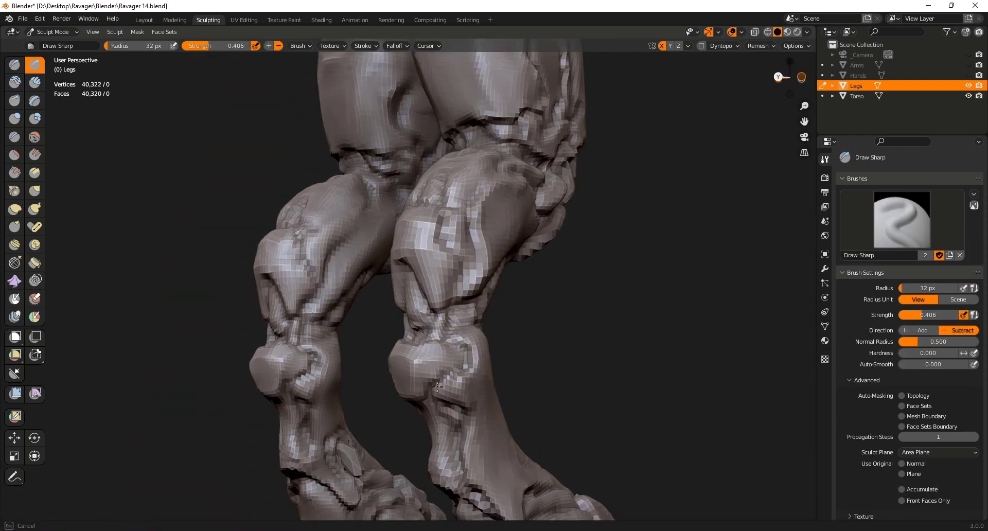
pyautogui.moveTo(437, 387); pyautogui.dragTo(456, 396)
pyautogui.moveTo(457, 397)
pyautogui.mouseDown(button='middle')
pyautogui.moveTo(478, 407)
pyautogui.moveTo(460, 400)
pyautogui.moveTo(547, 388)
pyautogui.mouseUp(button='middle')
pyautogui.hotkey('shift', 't')
pyautogui.hotkey('ctrl', 's')
pyautogui.scroll(-2, 547, 388)
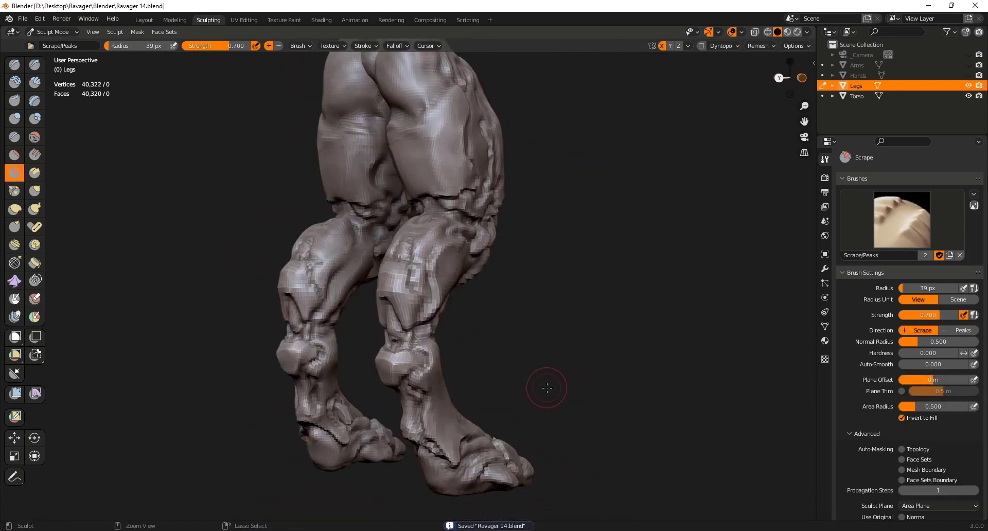
# Unhide the Arms and Hands objects to judge the legs against the whole figure
pyautogui.scroll(-2, 546, 388)
pyautogui.moveTo(968, 65); pyautogui.dragTo(968, 76)
pyautogui.scroll(-2, 535, 390)
pyautogui.moveTo(535, 390)
pyautogui.mouseDown(button='middle')
pyautogui.moveTo(609, 397)
pyautogui.moveTo(532, 399)
pyautogui.mouseUp(button='middle')
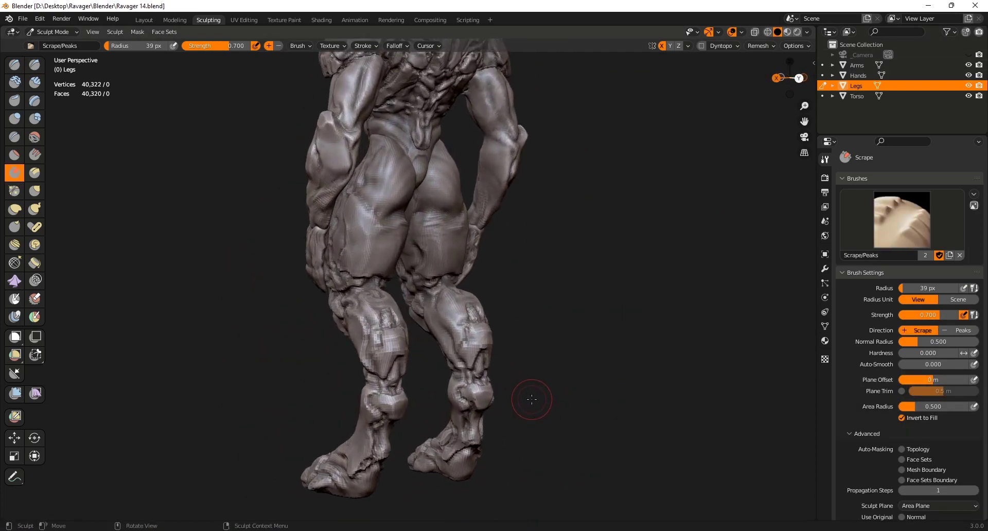
pyautogui.moveTo(547, 298); pyautogui.dragTo(516, 300, button='middle')
pyautogui.scroll(2, 504, 329)
pyautogui.moveTo(462, 349); pyautogui.dragTo(394, 343, button='middle')
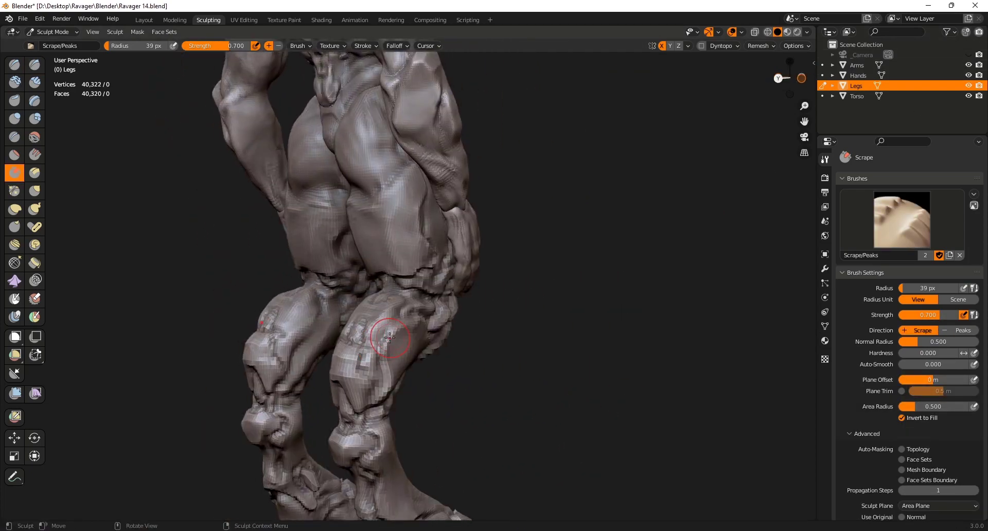
# Try reworking the surface at the back of the calf, undo the strokes and save the file
pyautogui.scroll(2, 375, 337)
pyautogui.moveTo(334, 339); pyautogui.dragTo(377, 347, button='middle')
pyautogui.press('2')
pyautogui.moveTo(374, 346); pyautogui.dragTo(342, 349)
pyautogui.moveTo(376, 345)
pyautogui.keyDown('ctrl'); pyautogui.mouseDown(button='middle')
pyautogui.moveTo(377, 361)
pyautogui.moveTo(393, 317)
pyautogui.moveTo(379, 335)
pyautogui.moveTo(393, 328)
pyautogui.mouseUp(button='middle'); pyautogui.keyUp('ctrl')
pyautogui.scroll(-3, 363, 346)
pyautogui.hotkey('ctrl', 'z')
pyautogui.hotkey('ctrl', 'z')
pyautogui.scroll(3, 378, 335)
pyautogui.scroll(-4, 393, 329)
pyautogui.hotkey('ctrl', 's')
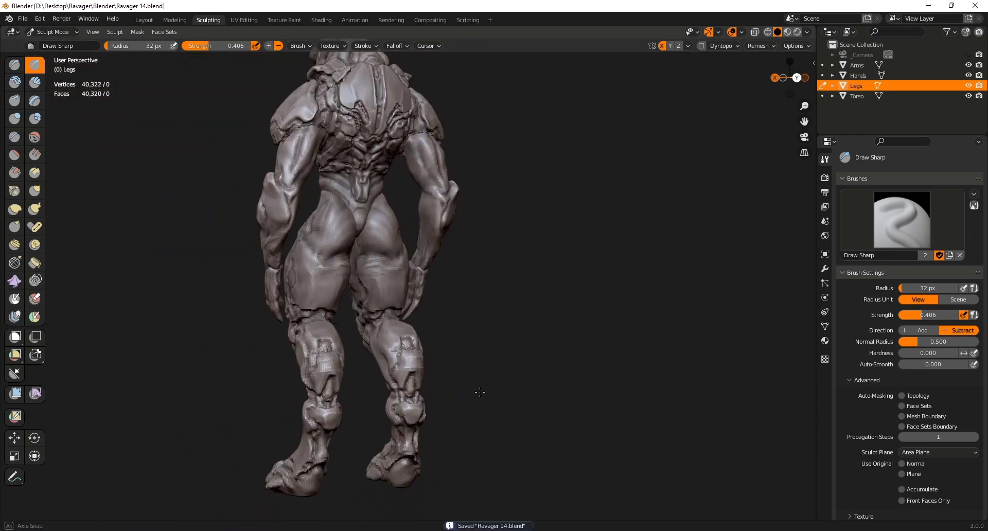
# Switch the Legs to Object Mode and add an ARMORED Quadsphere to the scene
pyautogui.moveTo(412, 360); pyautogui.dragTo(453, 412, button='middle')
pyautogui.moveTo(434, 353)
pyautogui.mouseDown(button='middle')
pyautogui.moveTo(457, 366)
pyautogui.moveTo(413, 387)
pyautogui.mouseUp(button='middle')
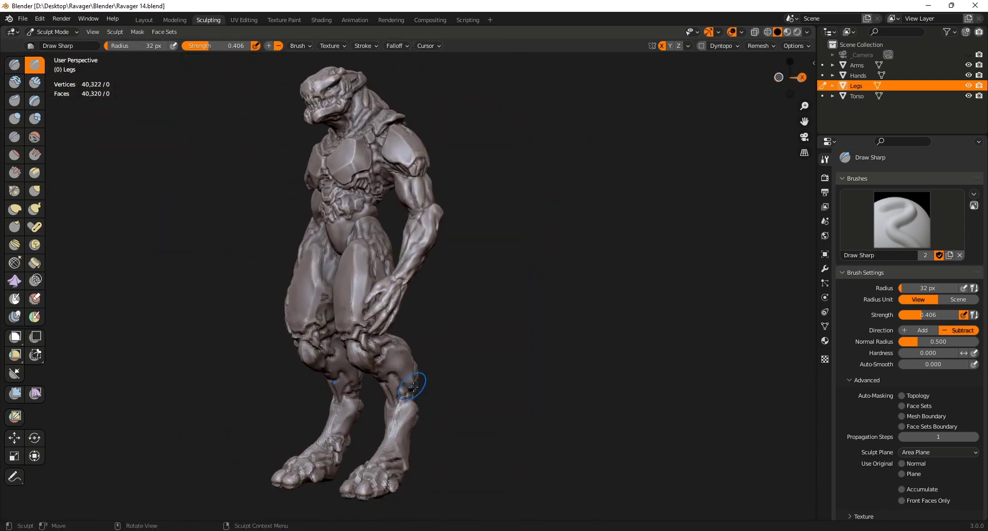
pyautogui.keyDown('alt'); pyautogui.moveTo(500, 364); pyautogui.dragTo(426, 302, button='middle'); pyautogui.keyUp('alt')
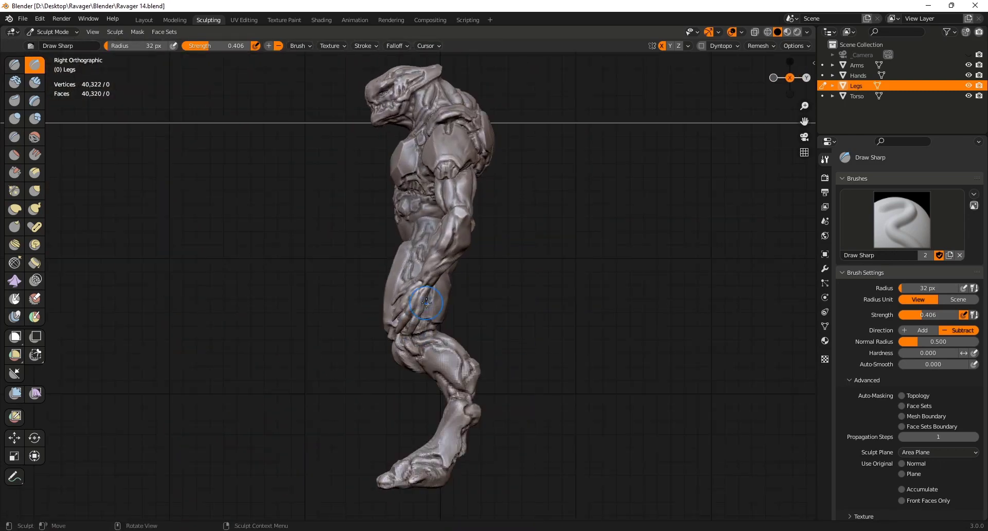
pyautogui.click(457, 246)
pyautogui.moveTo(458, 245); pyautogui.dragTo(544, 342, button='middle')
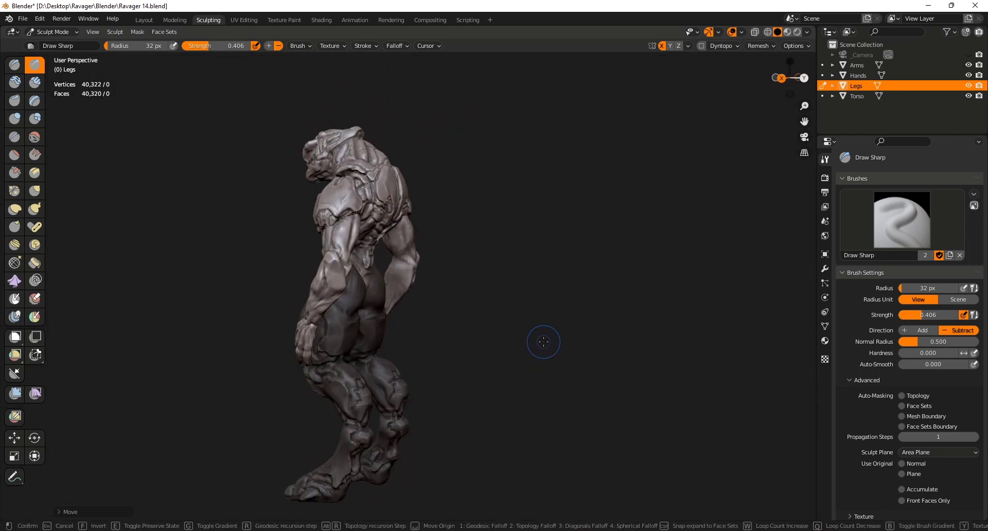
pyautogui.hotkey('ctrl', 'Tab')
pyautogui.hotkey('shift', 'a')
pyautogui.moveTo(510, 297)
pyautogui.click(575, 417)
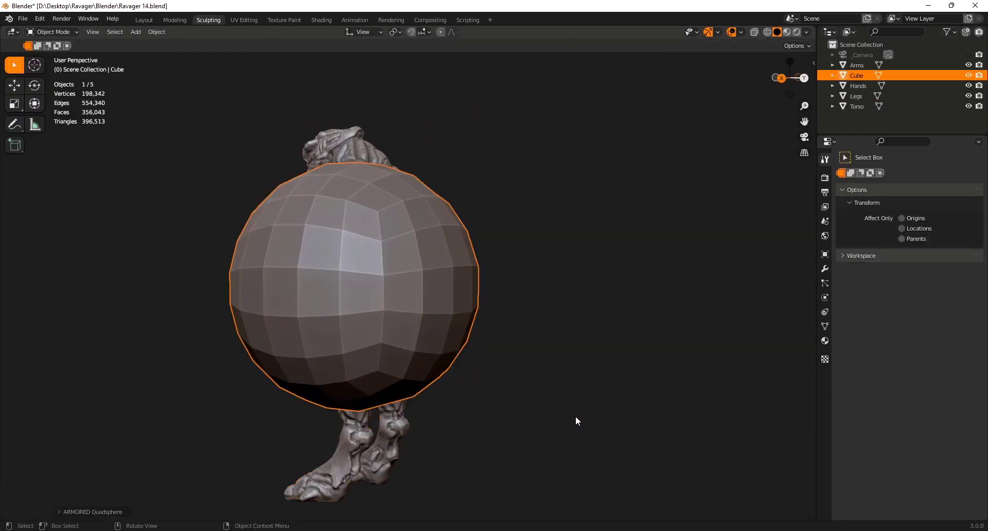
# Scale the quadsphere down, clear its location, move it behind the pelvis and enter Sculpt Mode
pyautogui.press('s')
pyautogui.click(370, 306)
pyautogui.moveTo(548, 329); pyautogui.dragTo(473, 342, button='middle')
pyautogui.hotkey('alt', 'g')
pyautogui.keyDown('alt'); pyautogui.moveTo(635, 358); pyautogui.dragTo(712, 358, button='middle'); pyautogui.keyUp('alt')
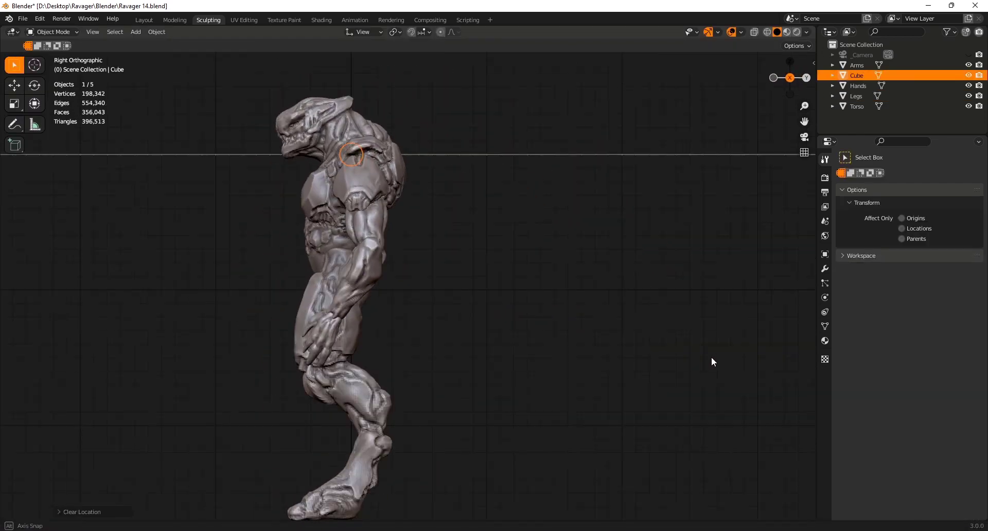
pyautogui.click(513, 361)
pyautogui.moveTo(513, 361)
pyautogui.mouseDown(button='middle')
pyautogui.moveTo(447, 337)
pyautogui.moveTo(500, 307)
pyautogui.mouseUp(button='middle')
pyautogui.hotkey('ctrl', 'Tab')
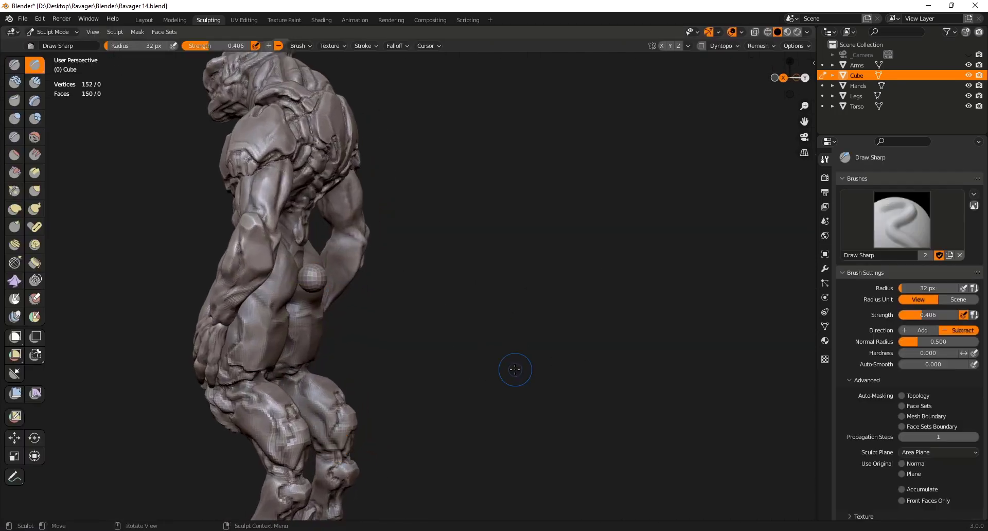
# Remesh the sphere more densely, hide the Arms and Hands objects and adjust the sphere in Edit Mode
pyautogui.moveTo(459, 334); pyautogui.dragTo(410, 308, button='middle')
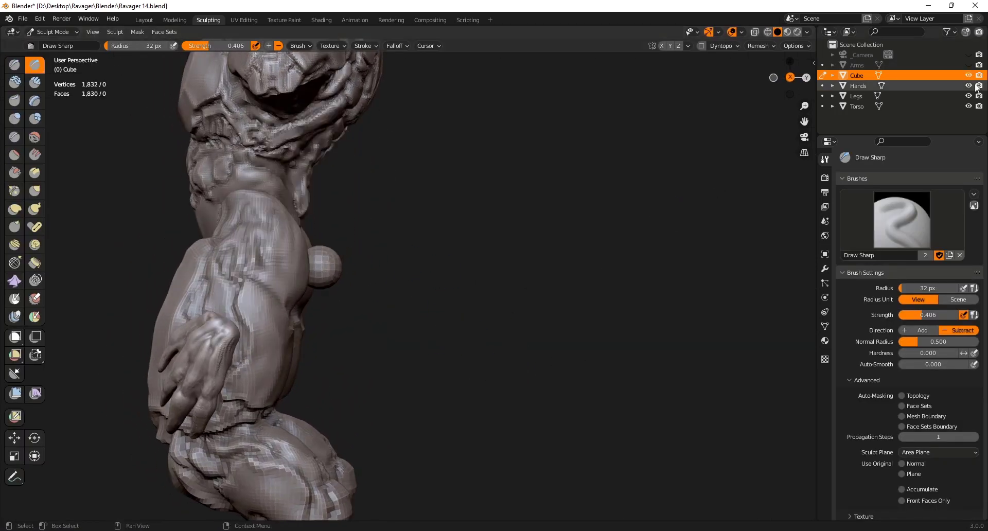
pyautogui.click(969, 86)
pyautogui.keyDown('alt'); pyautogui.moveTo(553, 360); pyautogui.dragTo(537, 364, button='middle'); pyautogui.keyUp('alt')
pyautogui.press('4')
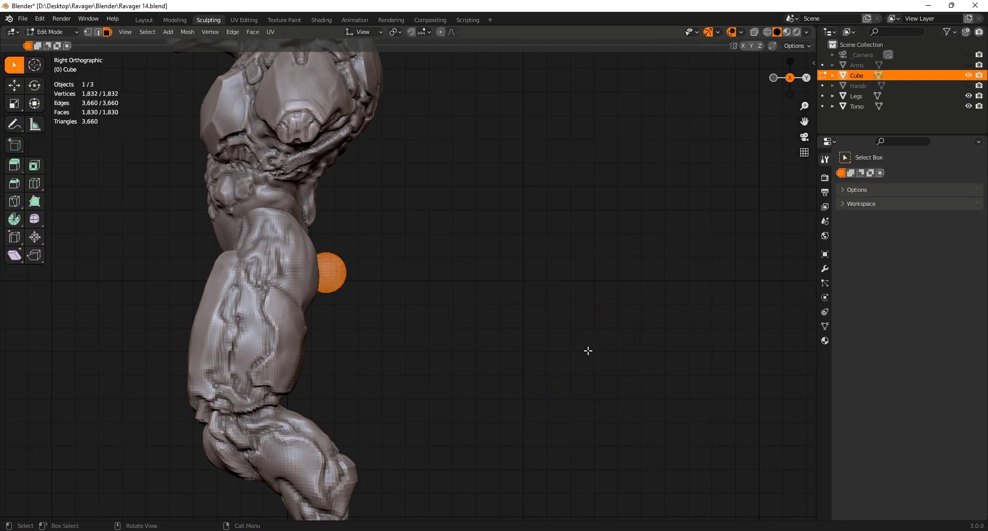
pyautogui.press('2')
# Pull the sphere into a tail shape behind the pelvis with Grab and Snake Hook, using X symmetry
pyautogui.moveTo(453, 377)
pyautogui.mouseDown(button='middle')
pyautogui.moveTo(335, 266)
pyautogui.moveTo(326, 291)
pyautogui.moveTo(414, 211)
pyautogui.mouseUp(button='middle')
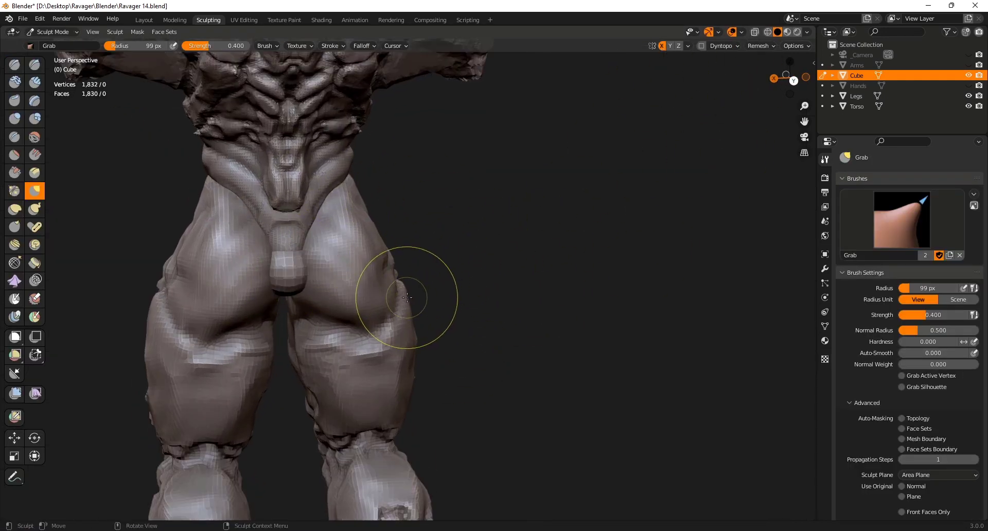
pyautogui.moveTo(312, 228); pyautogui.dragTo(312, 307, button='middle')
pyautogui.moveTo(309, 269)
pyautogui.mouseDown(button='middle')
pyautogui.moveTo(341, 309)
pyautogui.moveTo(364, 264)
pyautogui.moveTo(367, 286)
pyautogui.moveTo(335, 242)
pyautogui.mouseUp(button='middle')
pyautogui.press('k')
pyautogui.moveTo(331, 236); pyautogui.dragTo(345, 217)
pyautogui.moveTo(344, 217)
pyautogui.mouseDown(button='middle')
pyautogui.moveTo(375, 283)
pyautogui.moveTo(302, 308)
pyautogui.moveTo(320, 237)
pyautogui.moveTo(353, 324)
pyautogui.moveTo(341, 298)
pyautogui.moveTo(378, 224)
pyautogui.mouseUp(button='middle')
pyautogui.press('g')
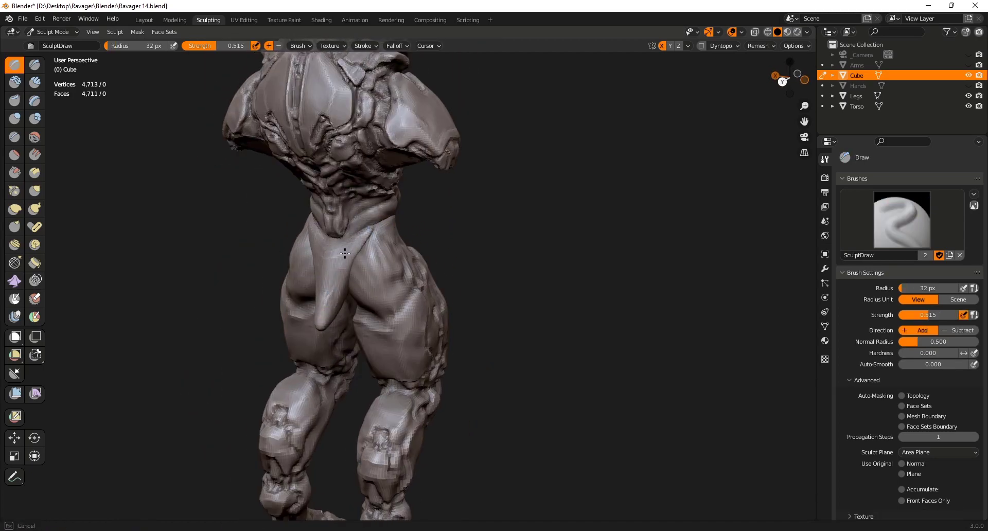
# Refine the taper and tip of the tail and blend its base between the buttocks with Grab
pyautogui.moveTo(345, 254); pyautogui.dragTo(316, 293, button='middle')
pyautogui.press('g')
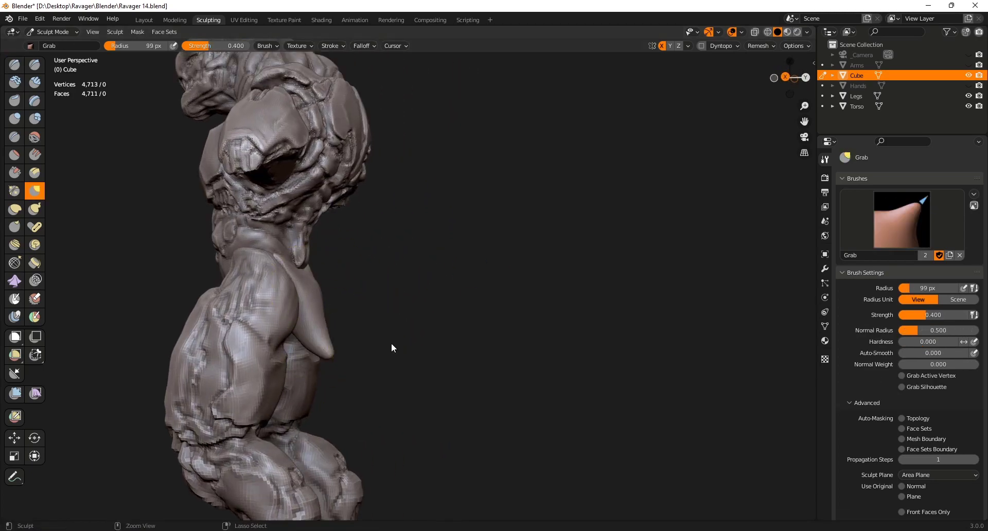
pyautogui.scroll(-4, 391, 348)
pyautogui.moveTo(391, 348)
pyautogui.mouseDown(button='middle')
pyautogui.moveTo(505, 421)
pyautogui.moveTo(385, 359)
pyautogui.moveTo(398, 349)
pyautogui.moveTo(315, 364)
pyautogui.moveTo(298, 308)
pyautogui.mouseUp(button='middle')
pyautogui.press('k')
pyautogui.scroll(3, 315, 363)
pyautogui.press('g')
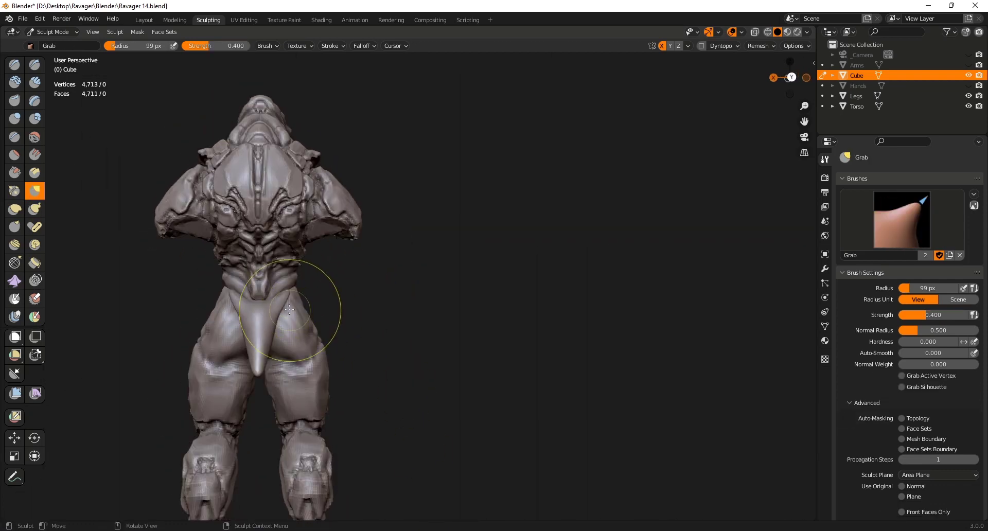
pyautogui.scroll(3, 339, 215)
# Voxel-remesh the tail with an adjusted voxel size and set the Grab brush radius to 97 px
pyautogui.moveTo(316, 259)
pyautogui.mouseDown(button='middle')
pyautogui.moveTo(249, 275)
pyautogui.moveTo(265, 386)
pyautogui.moveTo(326, 253)
pyautogui.moveTo(417, 291)
pyautogui.moveTo(401, 297)
pyautogui.moveTo(509, 324)
pyautogui.moveTo(571, 319)
pyautogui.mouseUp(button='middle')
pyautogui.hotkey('shift', 'r')
pyautogui.click(530, 330)
pyautogui.hotkey('ctrl', 'r')
pyautogui.press('f')
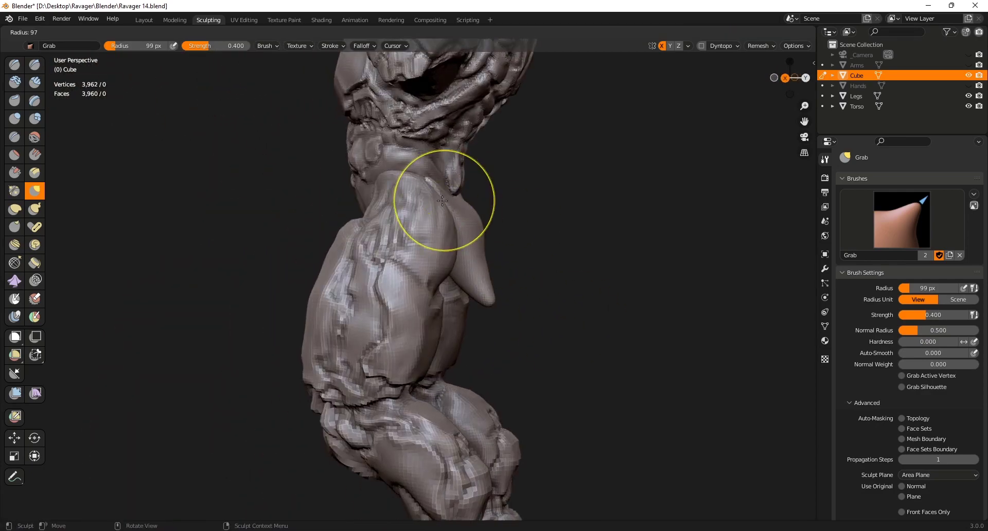
pyautogui.click(443, 201)
pyautogui.scroll(4, 445, 204)
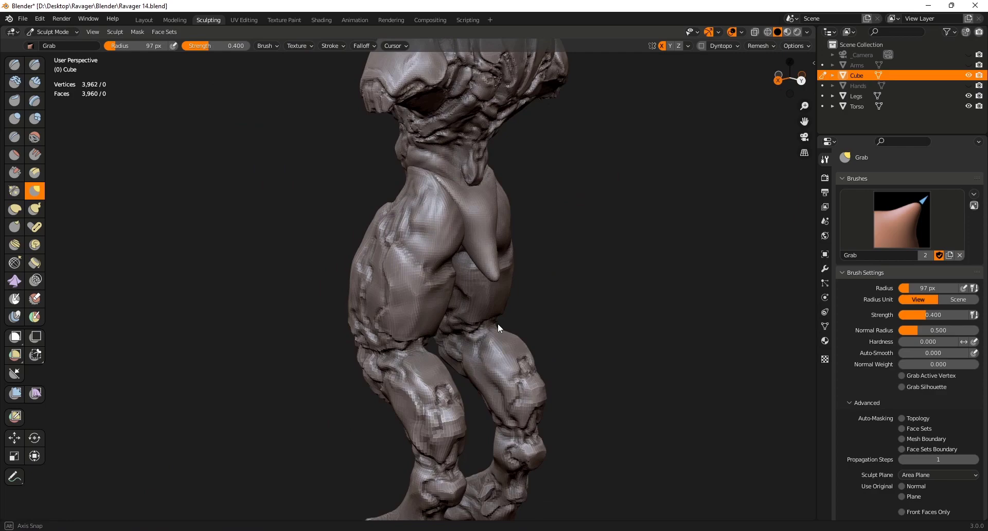
# Switch sculpting to the Legs object and work the hip edge beside the tail base with SculptDraw
pyautogui.moveTo(498, 323)
pyautogui.mouseDown(button='middle')
pyautogui.moveTo(301, 317)
pyautogui.moveTo(396, 310)
pyautogui.mouseUp(button='middle')
pyautogui.press('c')
pyautogui.scroll(2, 359, 264)
pyautogui.press('x')
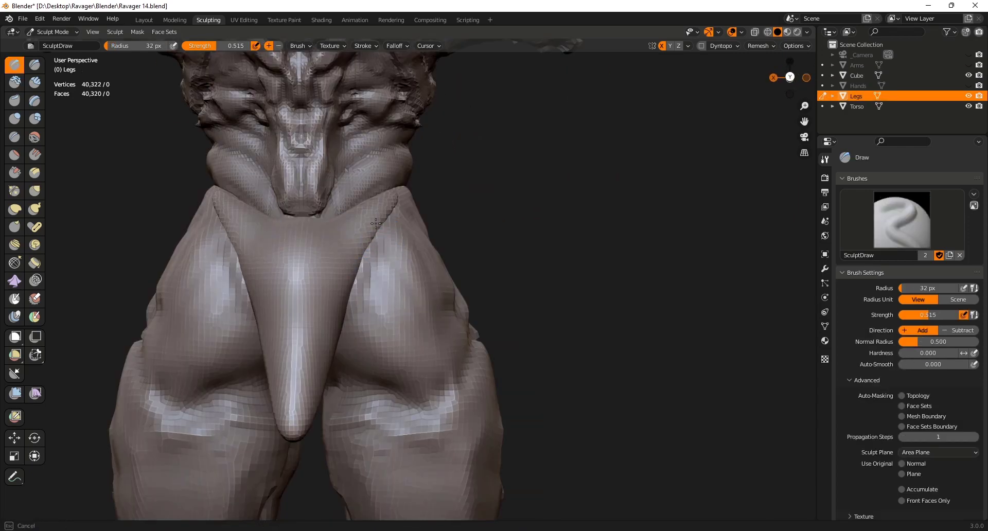
# Apply the black matcap to the viewport and examine the figure's silhouette from the side
pyautogui.scroll(-4, 382, 245)
pyautogui.moveTo(383, 245)
pyautogui.mouseDown(button='middle')
pyautogui.moveTo(557, 331)
pyautogui.moveTo(558, 345)
pyautogui.mouseUp(button='middle')
pyautogui.scroll(-3, 558, 346)
pyautogui.click(807, 33)
pyautogui.click(800, 104)
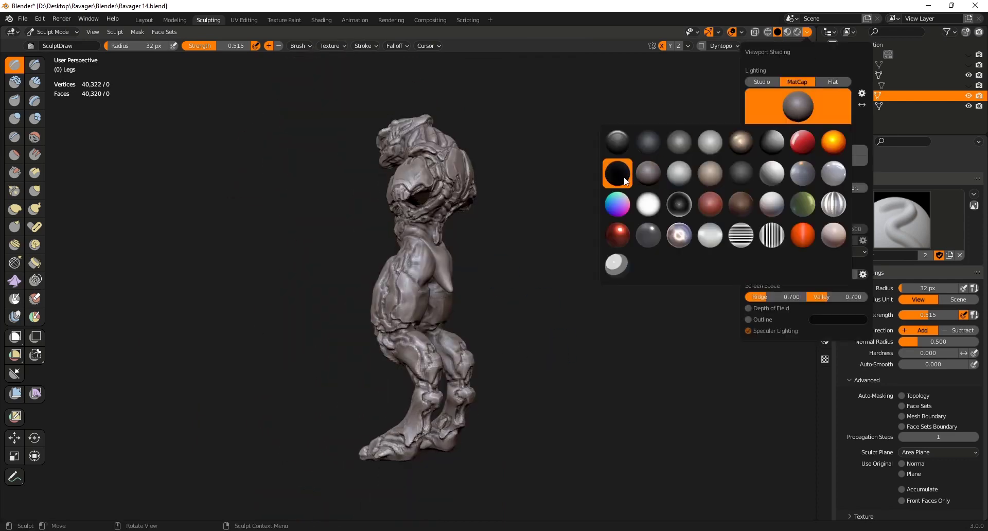
pyautogui.click(623, 180)
pyautogui.moveTo(461, 368); pyautogui.dragTo(499, 379, button='middle')
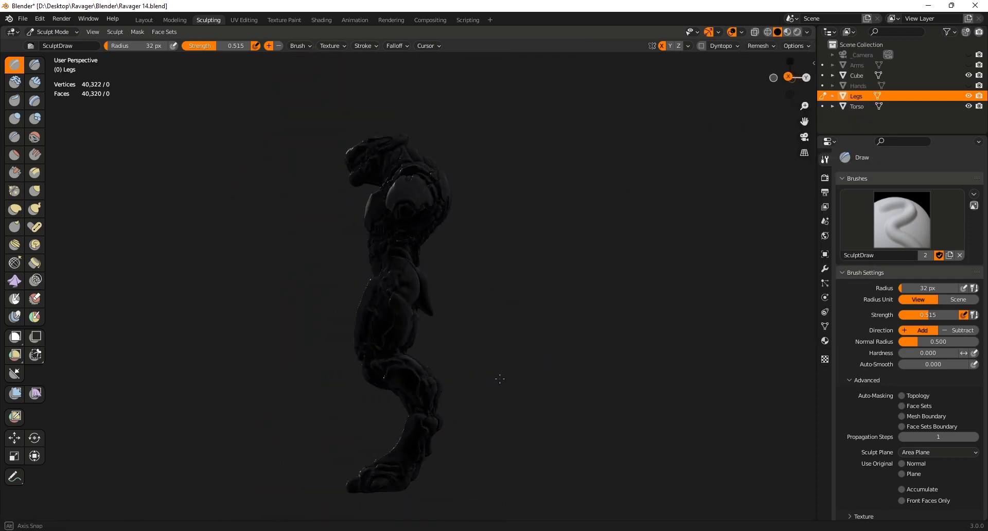
# Change the viewport matcap to a bright white one and examine the tail's profile
pyautogui.click(807, 33)
pyautogui.click(800, 104)
pyautogui.click(802, 204)
pyautogui.moveTo(556, 404)
pyautogui.mouseDown(button='middle')
pyautogui.moveTo(322, 395)
pyautogui.moveTo(646, 342)
pyautogui.moveTo(497, 356)
pyautogui.mouseUp(button='middle')
pyautogui.scroll(5, 322, 395)
pyautogui.scroll(2, 497, 356)
# Adjust the tail's side profile on the Cube object with the Grab brush at 87 px radius
pyautogui.press('g')
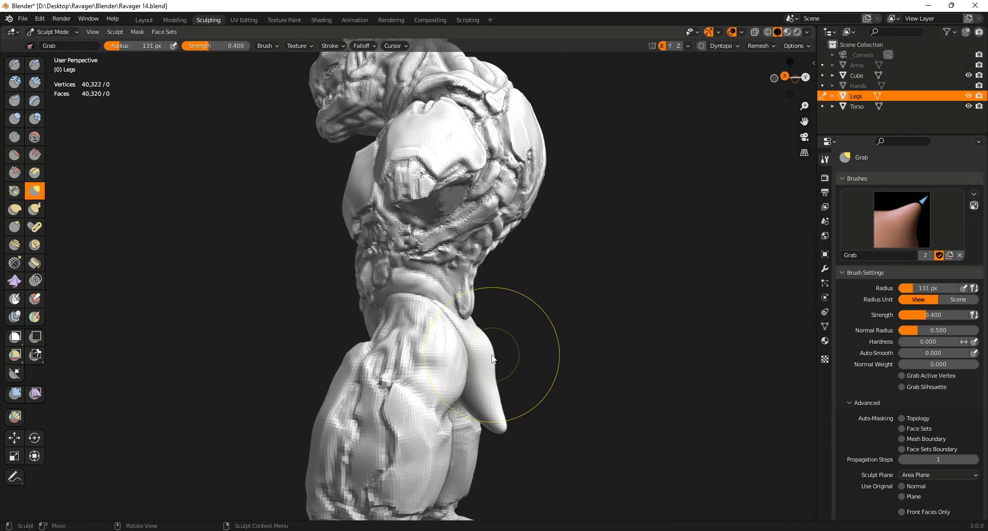
pyautogui.keyDown('ctrl'); pyautogui.moveTo(556, 392); pyautogui.dragTo(500, 332, button='middle'); pyautogui.keyUp('ctrl')
pyautogui.moveTo(500, 332); pyautogui.dragTo(512, 320, button='middle')
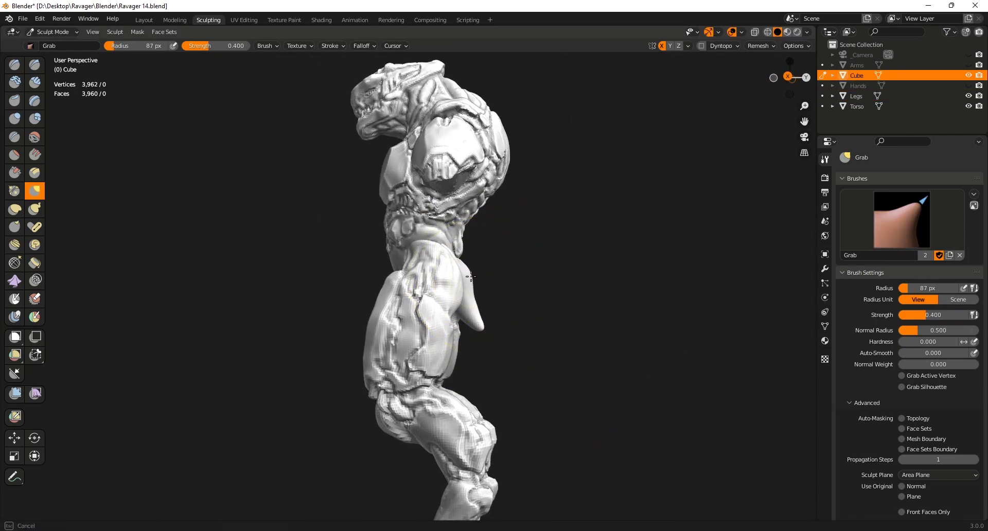
pyautogui.moveTo(485, 292); pyautogui.dragTo(482, 293)
pyautogui.moveTo(497, 297)
pyautogui.mouseDown(button='middle')
pyautogui.moveTo(440, 311)
pyautogui.moveTo(463, 322)
pyautogui.moveTo(514, 322)
pyautogui.moveTo(529, 359)
pyautogui.moveTo(443, 355)
pyautogui.mouseUp(button='middle')
# Restore the brownish-grey matcap in the viewport
pyautogui.click(806, 32)
pyautogui.click(795, 104)
pyautogui.click(787, 178)
# Build up the tail base below the lower back with Clay Strips
pyautogui.keyDown('ctrl'); pyautogui.moveTo(451, 291); pyautogui.dragTo(444, 316, button='middle'); pyautogui.keyUp('ctrl')
pyautogui.moveTo(444, 317); pyautogui.dragTo(427, 312, button='middle')
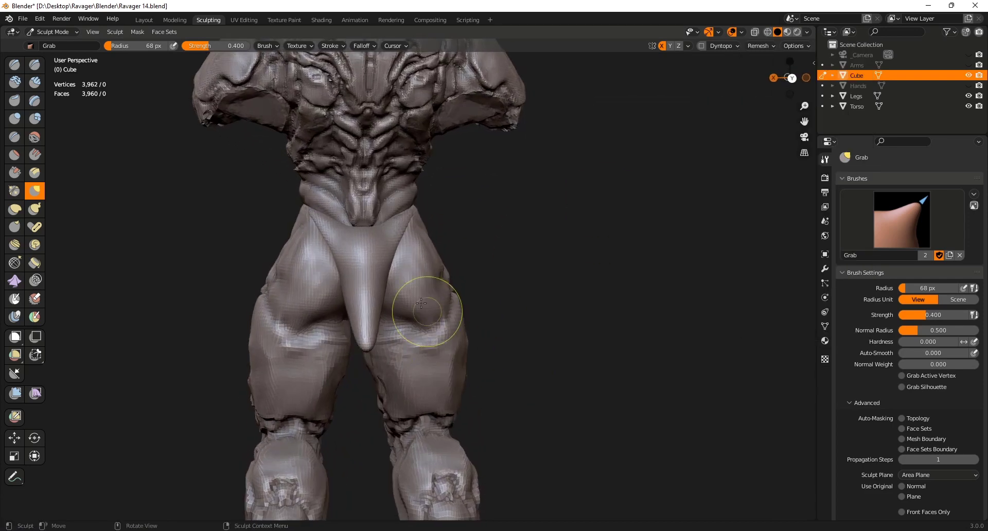
pyautogui.press('2')
pyautogui.keyDown('shift'); pyautogui.moveTo(416, 280); pyautogui.dragTo(403, 313, button='middle'); pyautogui.keyUp('shift')
pyautogui.moveTo(388, 317); pyautogui.dragTo(384, 290)
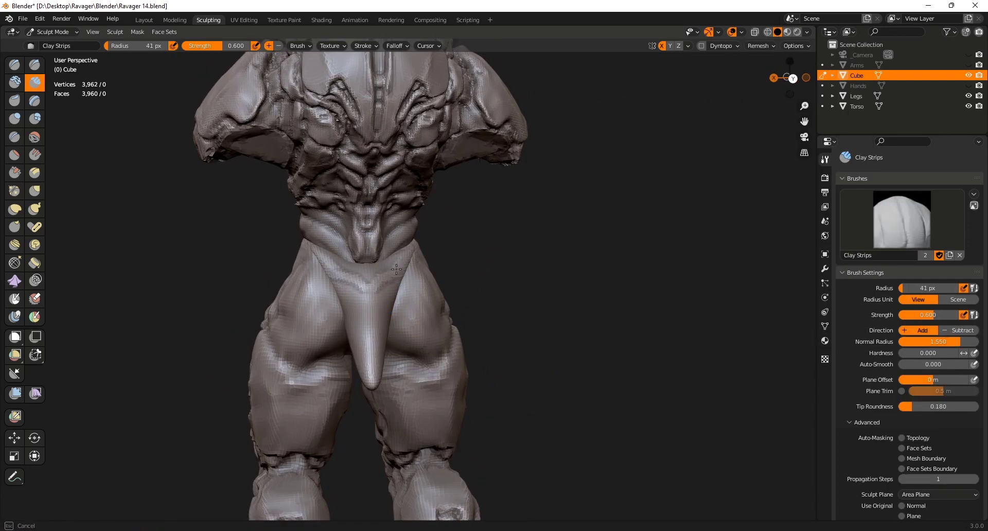
# Save an incremented copy of the file as Ravager 15.blend
pyautogui.hotkey('ctrl', 'shift', 's')
pyautogui.press('KP_Add')
pyautogui.press('Return')
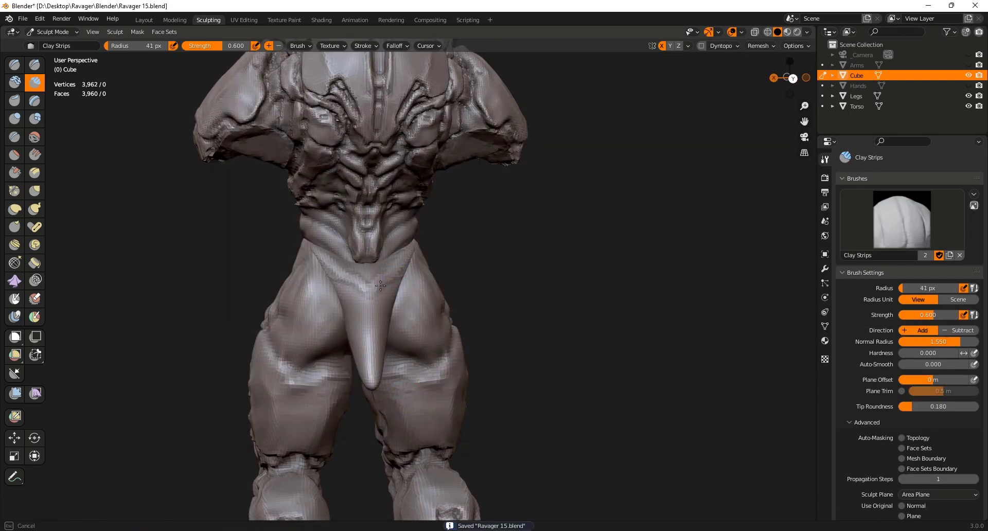
# Refine the hip surface beside the tail base on the Legs object
pyautogui.moveTo(391, 278)
pyautogui.mouseDown(button='middle')
pyautogui.moveTo(371, 278)
pyautogui.moveTo(409, 283)
pyautogui.mouseUp(button='middle')
pyautogui.hotkey('alt', 'q')
pyautogui.scroll(-3, 446, 280)
pyautogui.moveTo(404, 275); pyautogui.dragTo(424, 310)
pyautogui.scroll(3, 421, 253)
pyautogui.moveTo(430, 309)
pyautogui.mouseDown(button='middle')
pyautogui.moveTo(411, 309)
pyautogui.moveTo(422, 306)
pyautogui.moveTo(422, 284)
pyautogui.moveTo(447, 324)
pyautogui.moveTo(498, 358)
pyautogui.moveTo(448, 313)
pyautogui.moveTo(454, 287)
pyautogui.moveTo(489, 301)
pyautogui.moveTo(475, 314)
pyautogui.mouseUp(button='middle')
pyautogui.scroll(2, 410, 288)
# Adjust the tail on the Cube object with the Grab brush and flatten its rear surface
pyautogui.hotkey('alt', 'q')
pyautogui.press('g')
pyautogui.hotkey('shift', 't')
pyautogui.scroll(1, 475, 329)
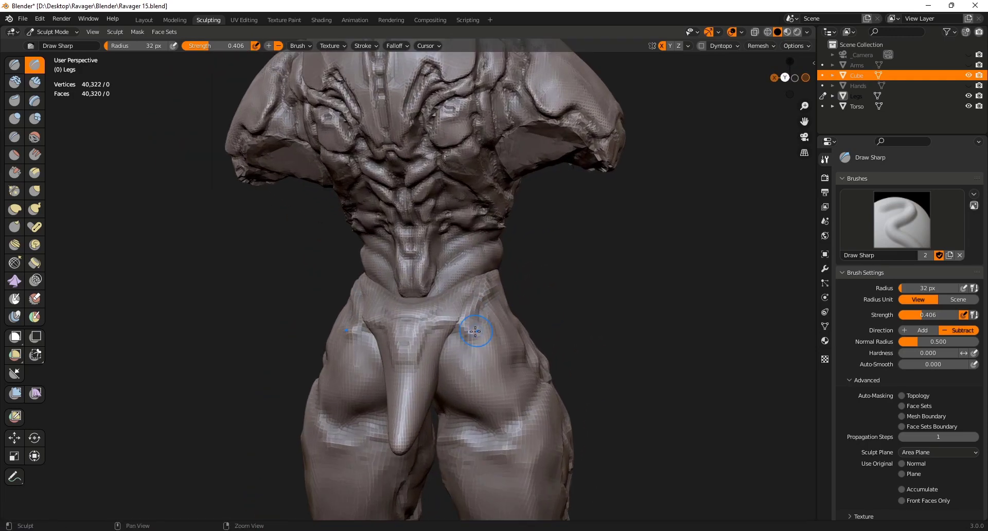
# Carve creases into the upper hips beside the tail base on Legs with Draw Sharp at 32 px
pyautogui.moveTo(482, 338); pyautogui.dragTo(468, 342)
pyautogui.scroll(-5, 536, 345)
pyautogui.moveTo(536, 344)
pyautogui.mouseDown(button='middle')
pyautogui.moveTo(561, 342)
pyautogui.moveTo(519, 352)
pyautogui.moveTo(528, 355)
pyautogui.mouseUp(button='middle')
pyautogui.scroll(6, 524, 355)
# Adjust the transition between hips and tail with the Grab brush and save the file
pyautogui.press('g')
pyautogui.moveTo(527, 355); pyautogui.dragTo(534, 347)
pyautogui.moveTo(534, 347)
pyautogui.mouseDown(button='middle')
pyautogui.moveTo(528, 366)
pyautogui.moveTo(547, 301)
pyautogui.moveTo(480, 333)
pyautogui.moveTo(408, 286)
pyautogui.mouseUp(button='middle')
pyautogui.scroll(-5, 558, 345)
pyautogui.hotkey('ctrl', 's')
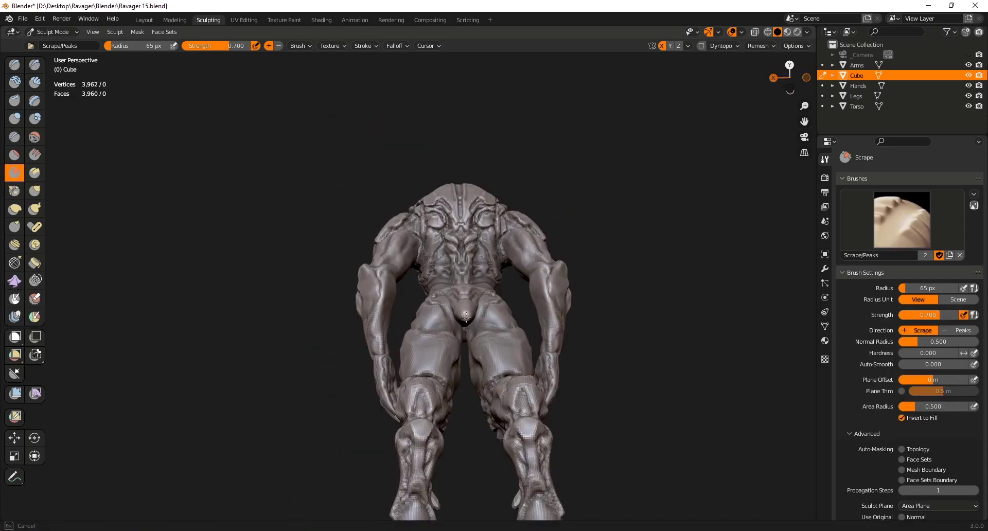
# Shorten the tail on the Cube object into a blunt stub, flattening it with the Scrape brush at 85 px
pyautogui.scroll(5, 460, 318)
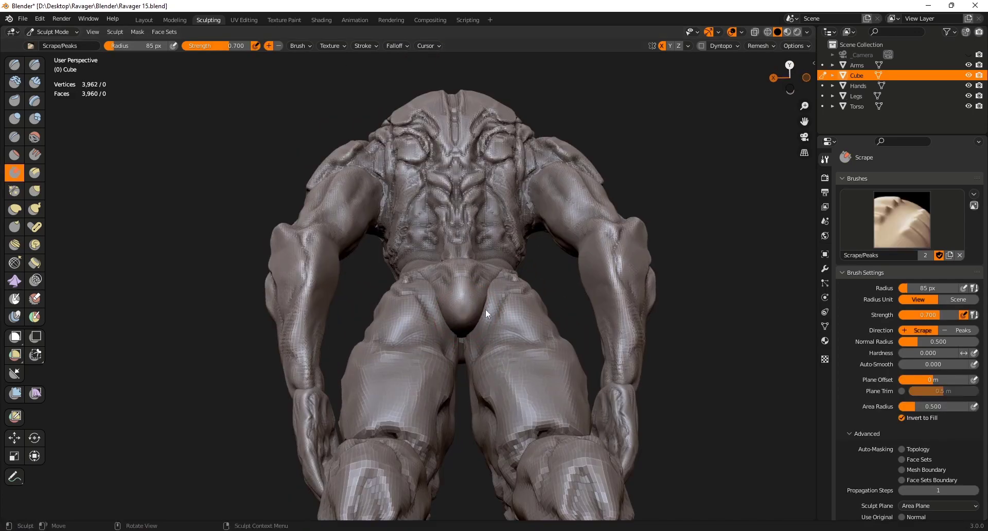
pyautogui.moveTo(485, 308)
pyautogui.mouseDown(button='middle')
pyautogui.moveTo(519, 313)
pyautogui.moveTo(483, 322)
pyautogui.moveTo(519, 329)
pyautogui.moveTo(501, 333)
pyautogui.moveTo(484, 315)
pyautogui.moveTo(510, 331)
pyautogui.mouseUp(button='middle')
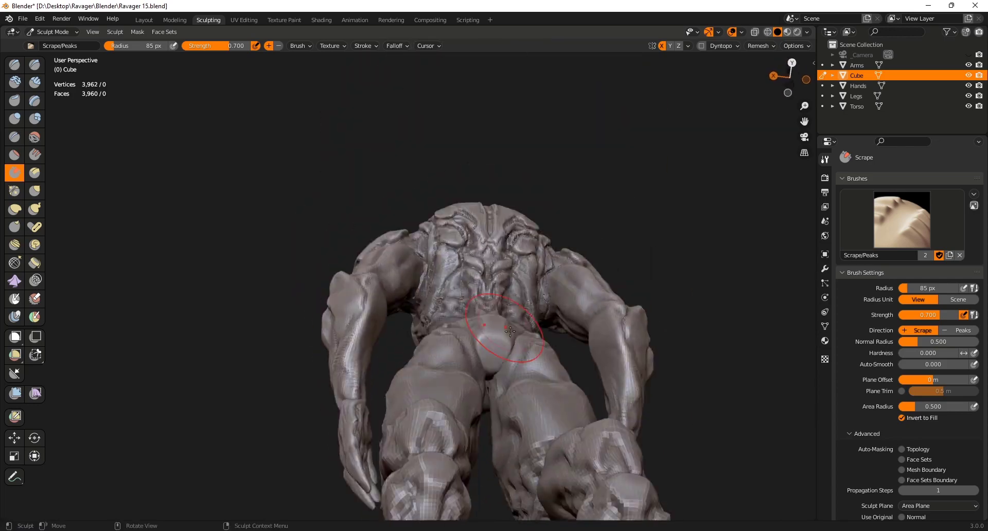
pyautogui.click(508, 374)
pyautogui.moveTo(507, 374)
pyautogui.mouseDown(button='middle')
pyautogui.moveTo(564, 354)
pyautogui.moveTo(496, 270)
pyautogui.mouseUp(button='middle')
pyautogui.scroll(5, 496, 269)
pyautogui.press('g')
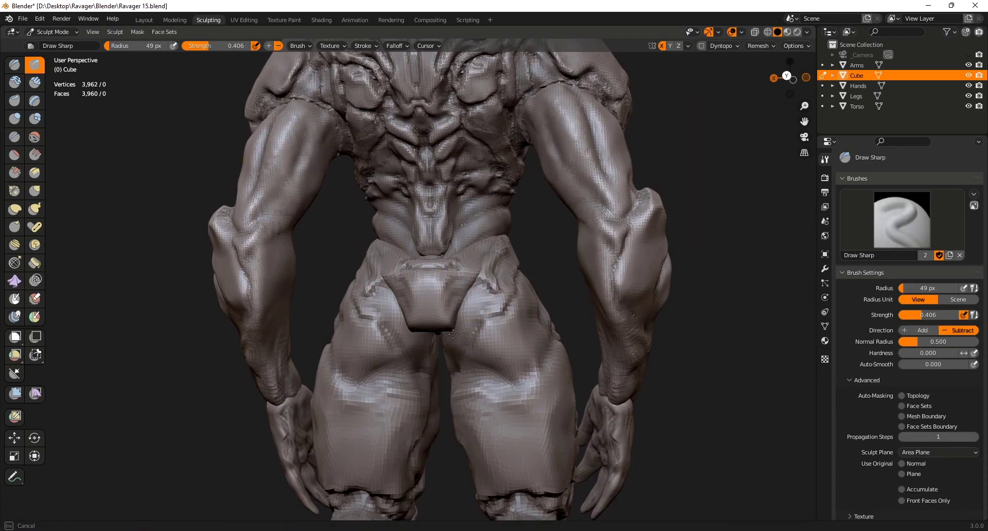
# Define the edges and planes of the tail stub with Draw Sharp, starting at 49 px, and a flattening brush
pyautogui.scroll(-4, 453, 334)
pyautogui.moveTo(453, 334); pyautogui.dragTo(497, 324, button='middle')
pyautogui.scroll(4, 497, 324)
pyautogui.moveTo(592, 324)
pyautogui.mouseDown(button='middle')
pyautogui.moveTo(507, 324)
pyautogui.moveTo(529, 285)
pyautogui.mouseUp(button='middle')
pyautogui.moveTo(473, 290); pyautogui.dragTo(467, 320)
pyautogui.moveTo(466, 319)
pyautogui.mouseDown(button='middle')
pyautogui.moveTo(453, 288)
pyautogui.moveTo(473, 259)
pyautogui.moveTo(489, 267)
pyautogui.moveTo(466, 299)
pyautogui.moveTo(490, 295)
pyautogui.moveTo(468, 314)
pyautogui.moveTo(545, 364)
pyautogui.moveTo(458, 330)
pyautogui.moveTo(483, 337)
pyautogui.moveTo(465, 311)
pyautogui.moveTo(486, 309)
pyautogui.moveTo(473, 304)
pyautogui.moveTo(512, 357)
pyautogui.moveTo(478, 392)
pyautogui.moveTo(473, 437)
pyautogui.mouseUp(button='middle')
pyautogui.hotkey('shift', 't')
pyautogui.press('d')
pyautogui.press('d')
pyautogui.press('f')
pyautogui.moveTo(473, 437)
pyautogui.mouseDown(button='middle')
pyautogui.moveTo(432, 379)
pyautogui.moveTo(571, 365)
pyautogui.moveTo(467, 261)
pyautogui.moveTo(491, 280)
pyautogui.moveTo(484, 268)
pyautogui.moveTo(456, 259)
pyautogui.mouseUp(button='middle')
# Build up the buttocks below the tail stub on the Legs object with the Clay brush at 42 px
pyautogui.hotkey('alt', 'q')
pyautogui.press('c')
pyautogui.moveTo(459, 274); pyautogui.dragTo(457, 282)
pyautogui.press('KP_Divide')
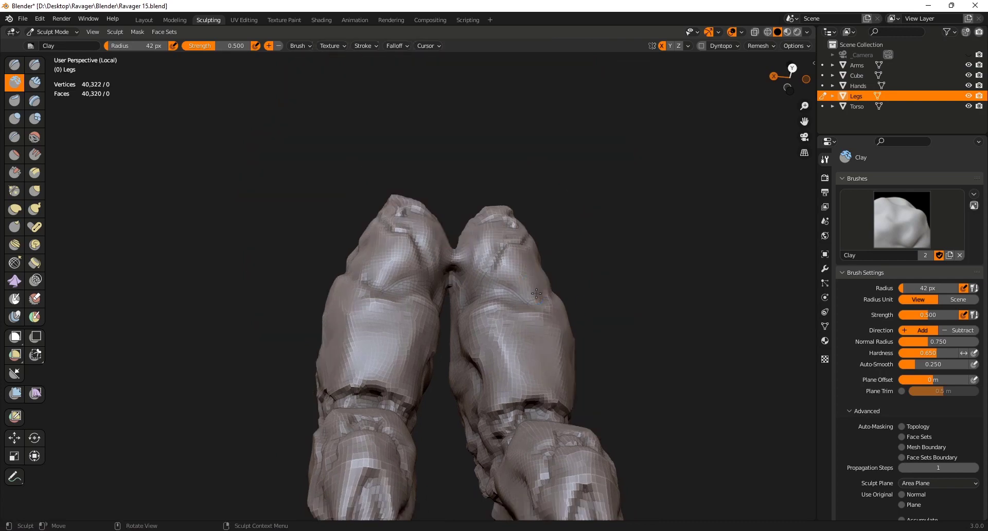
pyautogui.keyDown('ctrl'); pyautogui.moveTo(457, 308); pyautogui.dragTo(456, 289, button='middle'); pyautogui.keyUp('ctrl')
pyautogui.press('KP_Divide')
pyautogui.moveTo(455, 298); pyautogui.dragTo(452, 281)
# Adjust the brush radius and carve muscle creases into the buttocks and upper thighs with Draw Sharp
pyautogui.moveTo(458, 262)
pyautogui.mouseDown(button='middle')
pyautogui.moveTo(461, 254)
pyautogui.moveTo(472, 310)
pyautogui.mouseUp(button='middle')
pyautogui.press('f')
pyautogui.click(466, 294)
pyautogui.moveTo(556, 293)
pyautogui.keyDown('ctrl'); pyautogui.mouseDown(button='middle')
pyautogui.moveTo(563, 329)
pyautogui.moveTo(541, 367)
pyautogui.moveTo(509, 288)
pyautogui.moveTo(530, 283)
pyautogui.mouseUp(button='middle'); pyautogui.keyUp('ctrl')
pyautogui.press('d')
pyautogui.moveTo(510, 282); pyautogui.dragTo(517, 268)
pyautogui.moveTo(566, 241)
pyautogui.keyDown('ctrl'); pyautogui.mouseDown(button='middle')
pyautogui.moveTo(536, 260)
pyautogui.moveTo(546, 264)
pyautogui.moveTo(514, 332)
pyautogui.moveTo(548, 206)
pyautogui.moveTo(496, 328)
pyautogui.moveTo(538, 267)
pyautogui.moveTo(520, 341)
pyautogui.mouseUp(button='middle'); pyautogui.keyUp('ctrl')
# Inflate the buttocks on Legs and reshape them with the Grab brush at 79 px
pyautogui.press('i')
pyautogui.press('g')
pyautogui.press('f')
pyautogui.click(540, 273)
pyautogui.moveTo(531, 280)
pyautogui.mouseDown(button='middle')
pyautogui.moveTo(543, 353)
pyautogui.moveTo(518, 324)
pyautogui.moveTo(551, 276)
pyautogui.mouseUp(button='middle')
pyautogui.press('d')
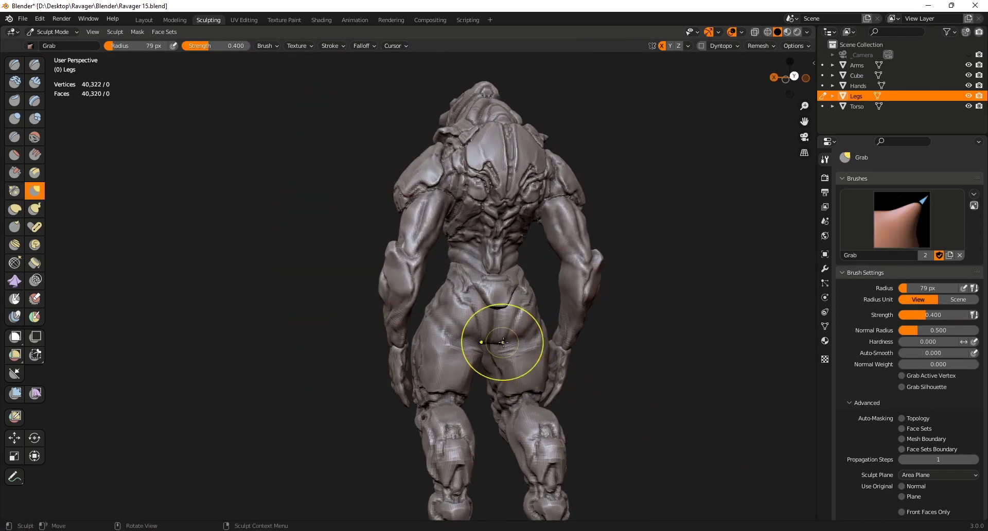
# Refine the creases and shape of the buttocks with Draw Sharp and Grab, then save the file
pyautogui.moveTo(503, 342)
pyautogui.keyDown('ctrl'); pyautogui.mouseDown(button='middle')
pyautogui.moveTo(577, 318)
pyautogui.moveTo(463, 366)
pyautogui.moveTo(497, 330)
pyautogui.moveTo(508, 291)
pyautogui.moveTo(556, 346)
pyautogui.mouseUp(button='middle'); pyautogui.keyUp('ctrl')
pyautogui.press('d')
pyautogui.press('g')
pyautogui.moveTo(479, 353); pyautogui.dragTo(435, 315, button='middle')
pyautogui.moveTo(561, 312)
pyautogui.keyDown('ctrl'); pyautogui.mouseDown(button='middle')
pyautogui.moveTo(502, 373)
pyautogui.moveTo(528, 390)
pyautogui.moveTo(524, 330)
pyautogui.mouseUp(button='middle'); pyautogui.keyUp('ctrl')
pyautogui.hotkey('ctrl', 's')
# Deepen the crease between the buttocks with Draw Sharp at 38 px and save the file
pyautogui.press('d')
pyautogui.moveTo(475, 244); pyautogui.dragTo(466, 267, button='middle')
pyautogui.keyDown('ctrl'); pyautogui.moveTo(465, 267); pyautogui.dragTo(454, 291, button='middle'); pyautogui.keyUp('ctrl')
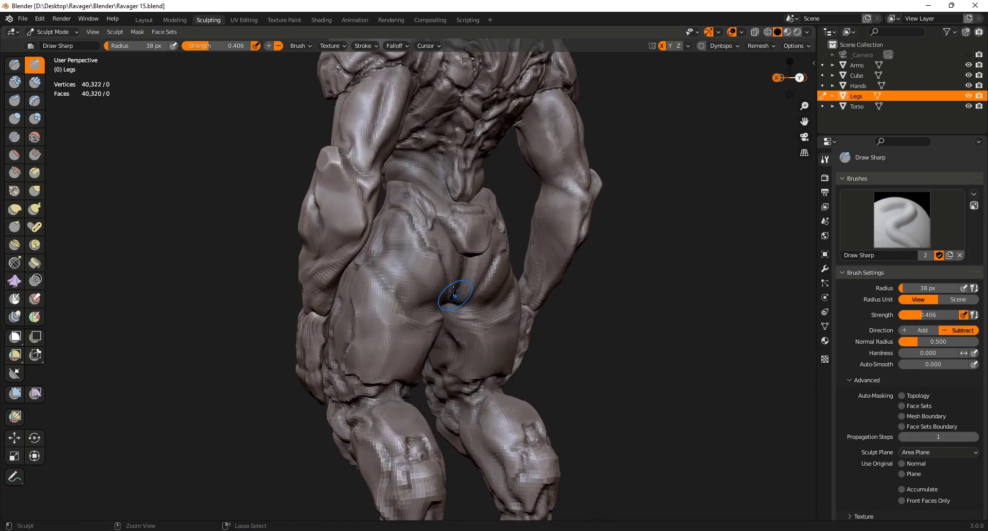
pyautogui.moveTo(383, 290)
pyautogui.mouseDown(button='middle')
pyautogui.moveTo(430, 270)
pyautogui.moveTo(337, 268)
pyautogui.mouseUp(button='middle')
pyautogui.hotkey('ctrl', 's')
# Hide the Arms, reshape the side profile of the hips with Grab at 110 px, unhide the Arms and save
pyautogui.press('g')
pyautogui.press('f')
pyautogui.moveTo(411, 278)
pyautogui.mouseDown(button='middle')
pyautogui.moveTo(515, 280)
pyautogui.moveTo(587, 322)
pyautogui.moveTo(761, 337)
pyautogui.mouseUp(button='middle')
pyautogui.click(545, 276)
pyautogui.click(968, 65)
pyautogui.moveTo(468, 242); pyautogui.dragTo(507, 244, button='middle')
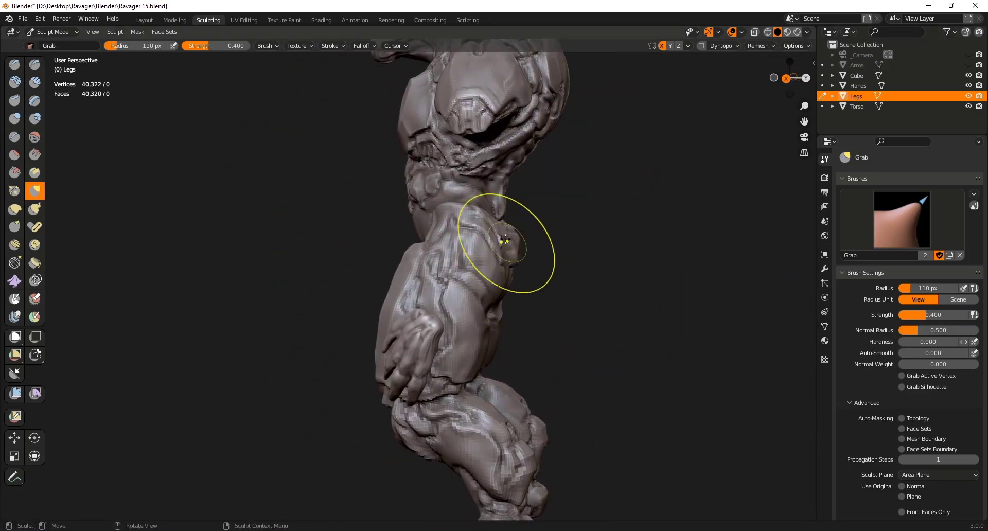
pyautogui.moveTo(594, 273)
pyautogui.keyDown('ctrl'); pyautogui.mouseDown(button='middle')
pyautogui.moveTo(596, 220)
pyautogui.moveTo(597, 257)
pyautogui.mouseUp(button='middle'); pyautogui.keyUp('ctrl')
pyautogui.moveTo(622, 276); pyautogui.dragTo(583, 278, button='middle')
pyautogui.click(968, 66)
pyautogui.moveTo(519, 247)
pyautogui.keyDown('ctrl'); pyautogui.mouseDown(button='middle')
pyautogui.moveTo(512, 288)
pyautogui.moveTo(427, 283)
pyautogui.mouseUp(button='middle'); pyautogui.keyUp('ctrl')
pyautogui.hotkey('ctrl', 's')
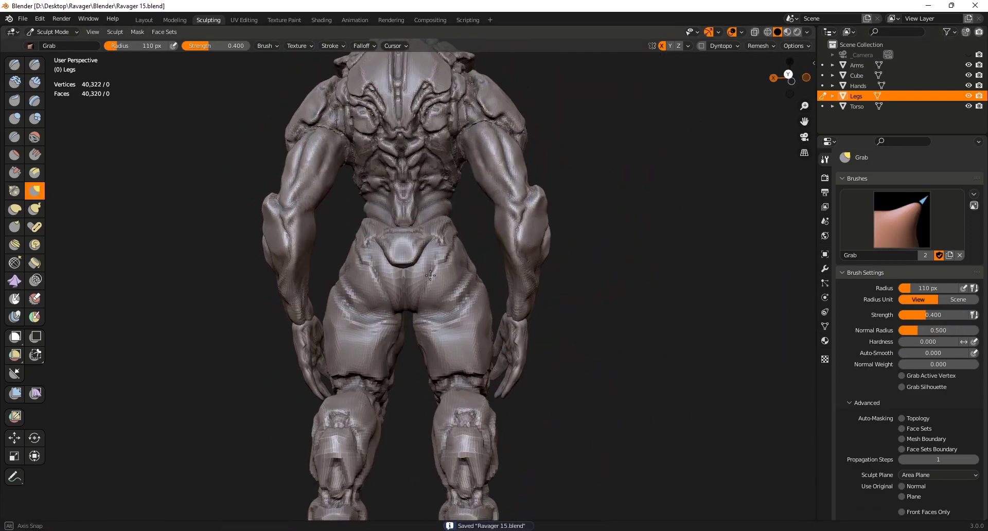
# Adjust the tail stub below the lower back, return to sculpting the Legs and save the file
pyautogui.hotkey('alt', 'q')
pyautogui.keyDown('ctrl'); pyautogui.moveTo(417, 221); pyautogui.dragTo(404, 334, button='middle'); pyautogui.keyUp('ctrl')
pyautogui.moveTo(414, 365)
pyautogui.keyDown('ctrl'); pyautogui.mouseDown(button='middle')
pyautogui.moveTo(416, 329)
pyautogui.moveTo(434, 319)
pyautogui.moveTo(430, 293)
pyautogui.moveTo(423, 329)
pyautogui.mouseUp(button='middle'); pyautogui.keyUp('ctrl')
pyautogui.hotkey('alt', 'q')
pyautogui.hotkey('ctrl', 's')
# Tighten the buttock creases with Pinch/Magnify at 35 px and Draw Sharp
pyautogui.moveTo(387, 302); pyautogui.dragTo(365, 281, button='middle')
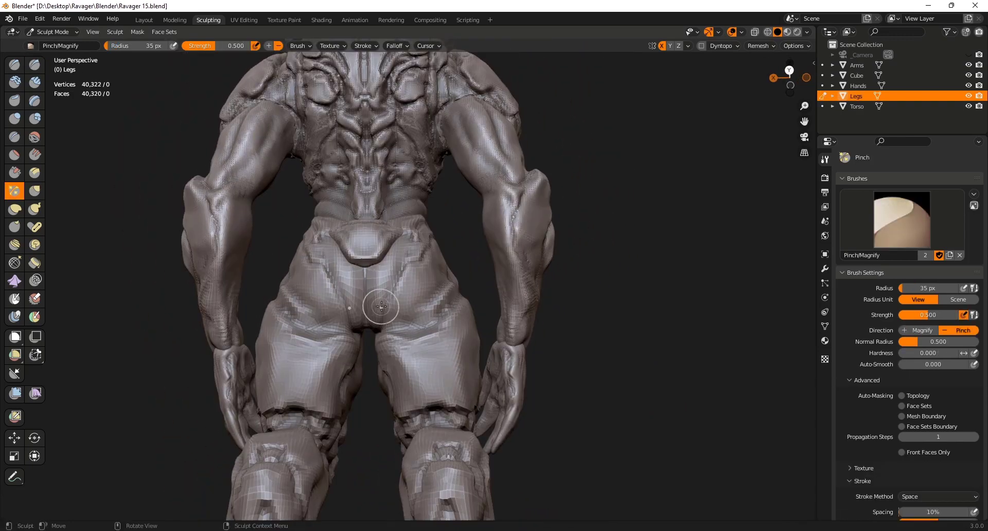
pyautogui.moveTo(378, 247)
pyautogui.mouseDown(button='middle')
pyautogui.moveTo(369, 281)
pyautogui.moveTo(371, 247)
pyautogui.mouseUp(button='middle')
pyautogui.moveTo(469, 331)
pyautogui.mouseDown(button='middle')
pyautogui.moveTo(502, 333)
pyautogui.moveTo(493, 345)
pyautogui.mouseUp(button='middle')
pyautogui.press('d')
pyautogui.hotkey('ctrl', 'r')
pyautogui.moveTo(396, 319)
pyautogui.keyDown('ctrl'); pyautogui.mouseDown(button='middle')
pyautogui.moveTo(386, 282)
pyautogui.moveTo(386, 339)
pyautogui.moveTo(517, 356)
pyautogui.moveTo(432, 321)
pyautogui.moveTo(581, 301)
pyautogui.moveTo(435, 297)
pyautogui.moveTo(411, 281)
pyautogui.moveTo(374, 293)
pyautogui.moveTo(346, 286)
pyautogui.moveTo(485, 269)
pyautogui.moveTo(612, 273)
pyautogui.mouseUp(button='middle'); pyautogui.keyUp('ctrl')
# Adjust the rear silhouette of the hips with the Grab brush at 57 px
pyautogui.scroll(-8, 432, 320)
pyautogui.scroll(4, 411, 314)
pyautogui.press('g')
pyautogui.scroll(-4, 476, 313)
pyautogui.scroll(4, 479, 316)
pyautogui.press('[')
pyautogui.press('[')
pyautogui.press('[')
pyautogui.press('[')
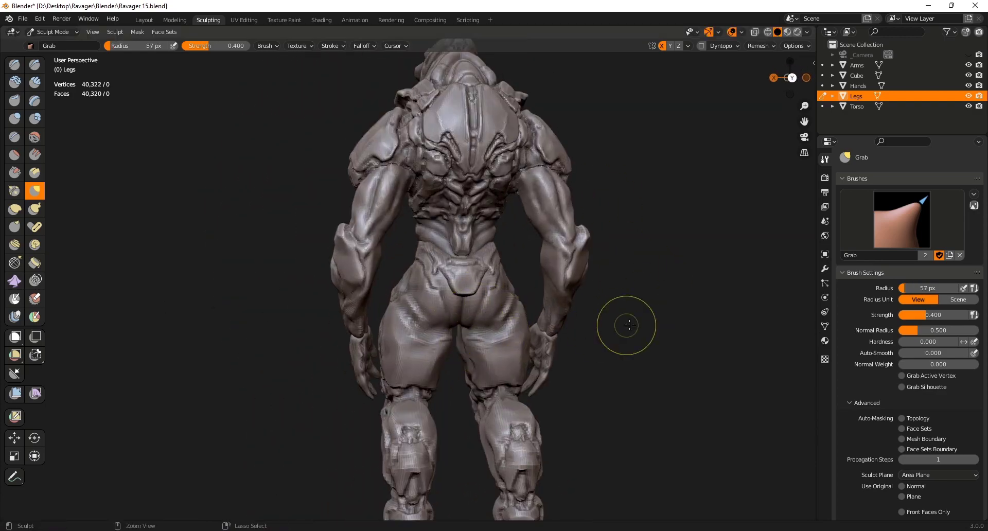
# Adjust the hip and thigh silhouette from the front with the Grab brush, enlarging its radius to 107 px
pyautogui.press('KP_1')
pyautogui.scroll(-3, 521, 295)
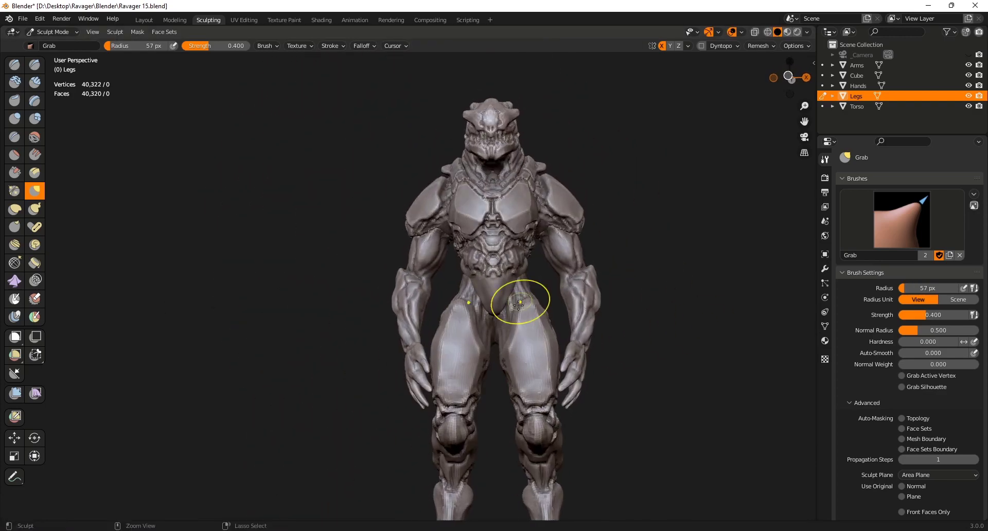
pyautogui.scroll(4, 470, 322)
pyautogui.scroll(-4, 462, 302)
pyautogui.moveTo(462, 302)
pyautogui.mouseDown(button='middle')
pyautogui.moveTo(553, 302)
pyautogui.moveTo(466, 303)
pyautogui.mouseUp(button='middle')
pyautogui.press('f')
pyautogui.click(474, 287)
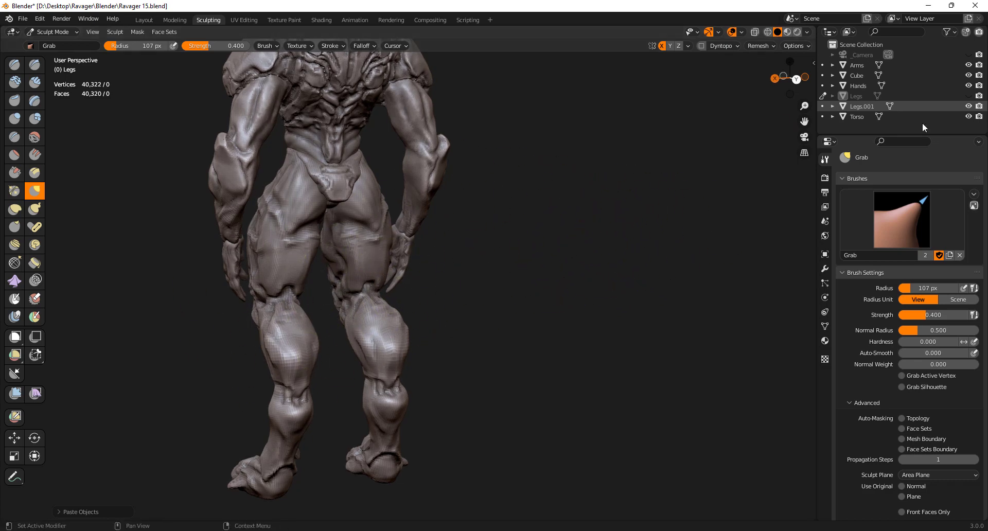
# Compare the pasted Legs.001 with the current Legs by switching their visibility
pyautogui.click(968, 106)
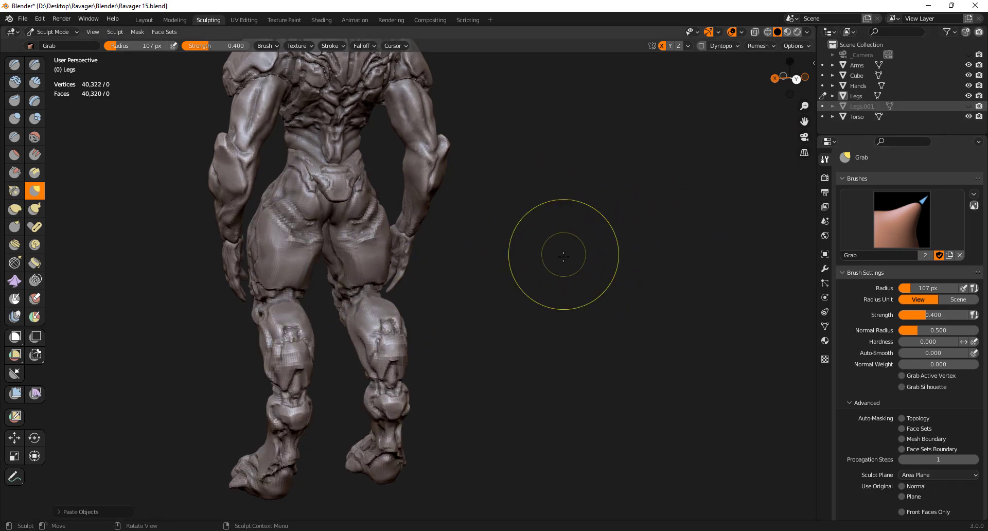
pyautogui.moveTo(563, 257)
pyautogui.mouseDown(button='middle')
pyautogui.moveTo(534, 285)
pyautogui.moveTo(547, 273)
pyautogui.mouseUp(button='middle')
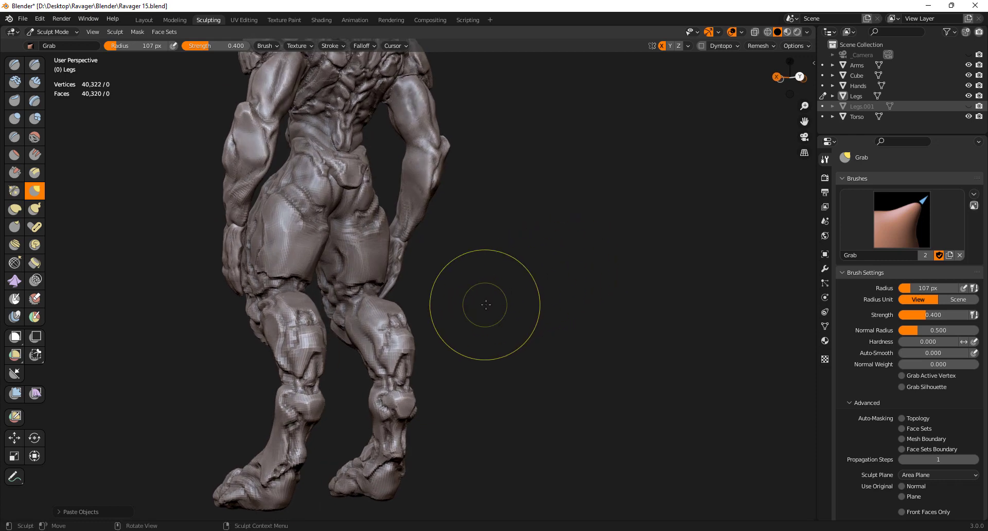
pyautogui.moveTo(492, 334); pyautogui.dragTo(463, 316, button='middle')
pyautogui.click(968, 106)
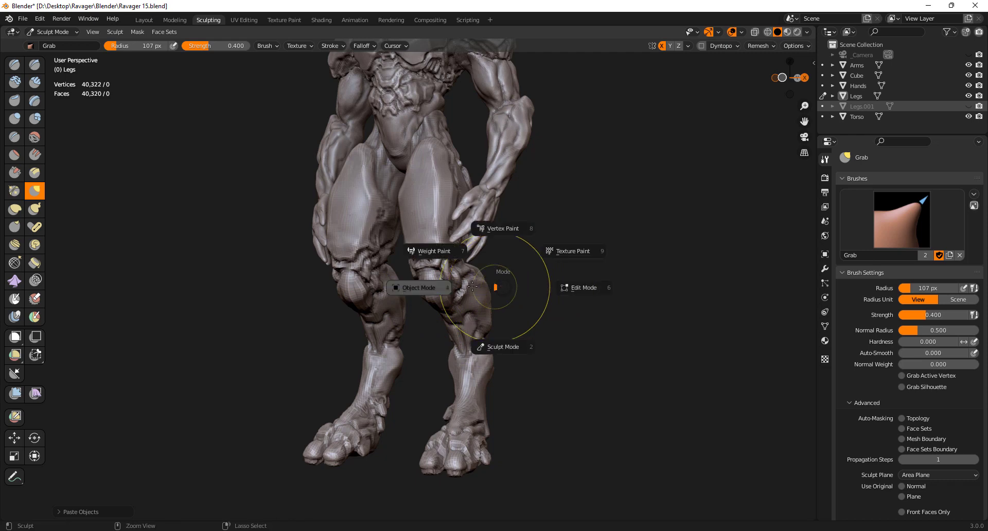
# Switch to Object Mode, reveal and select Legs.001, and place it beside the body for comparison
pyautogui.click(418, 288)
pyautogui.click(450, 302)
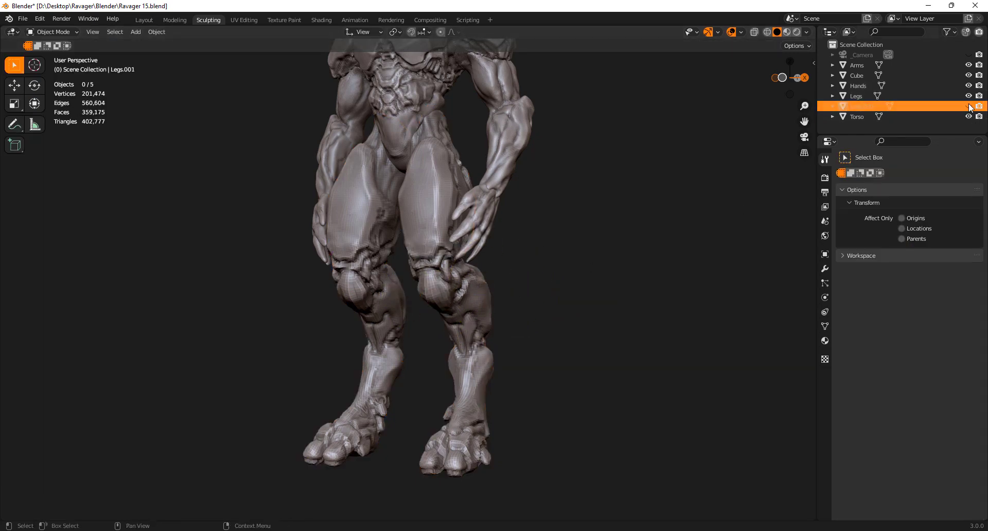
pyautogui.press('g')
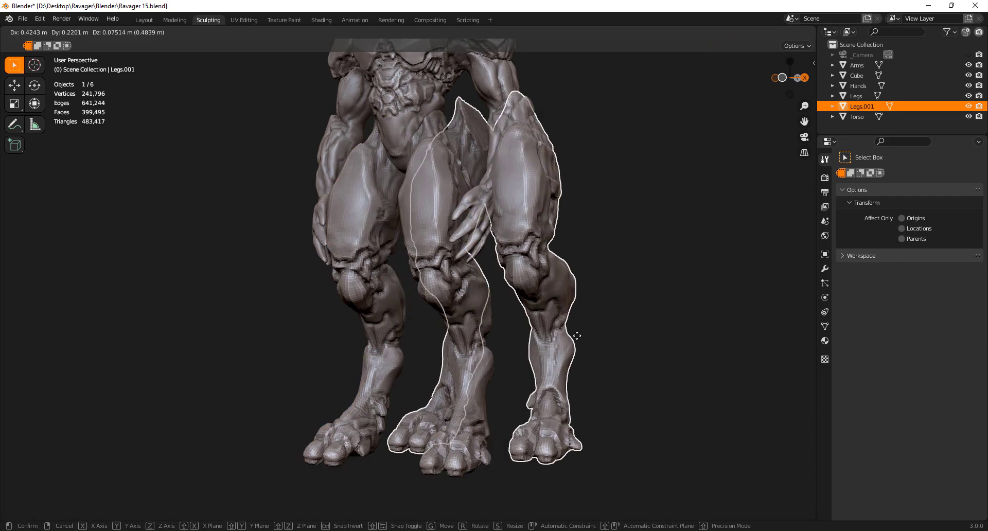
pyautogui.click(698, 361)
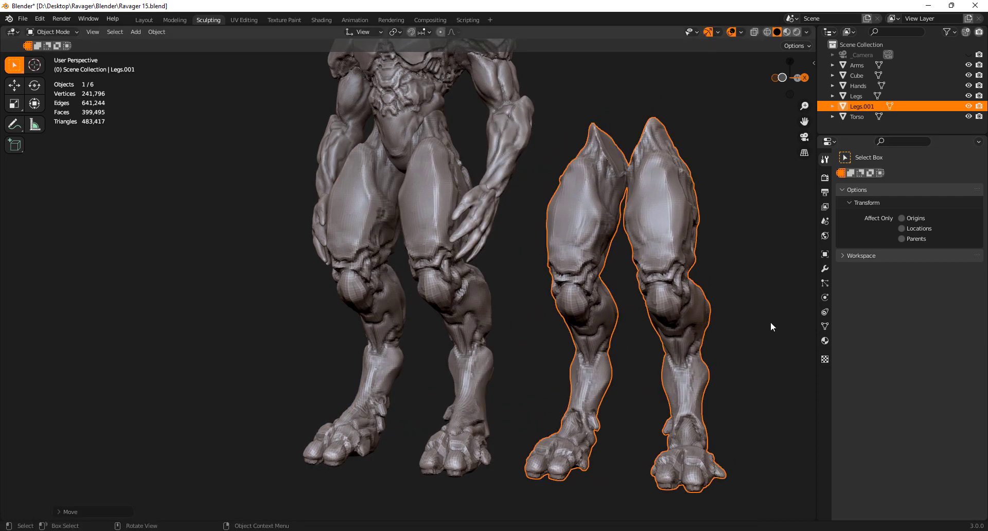
pyautogui.moveTo(459, 336)
pyautogui.mouseDown(button='middle')
pyautogui.moveTo(304, 362)
pyautogui.moveTo(467, 364)
pyautogui.moveTo(287, 326)
pyautogui.moveTo(502, 314)
pyautogui.moveTo(544, 267)
pyautogui.moveTo(529, 295)
pyautogui.moveTo(510, 230)
pyautogui.moveTo(515, 293)
pyautogui.moveTo(505, 273)
pyautogui.moveTo(516, 296)
pyautogui.moveTo(514, 286)
pyautogui.mouseUp(button='middle')
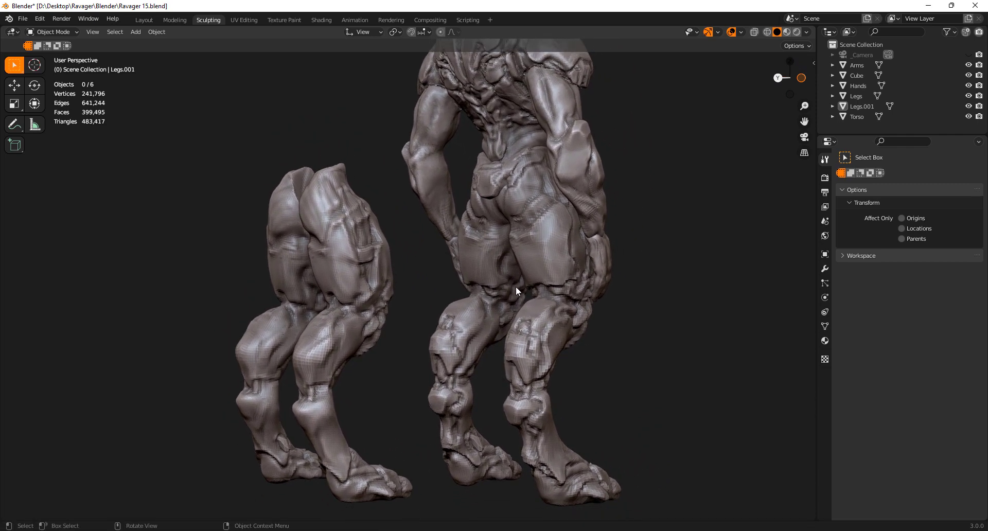